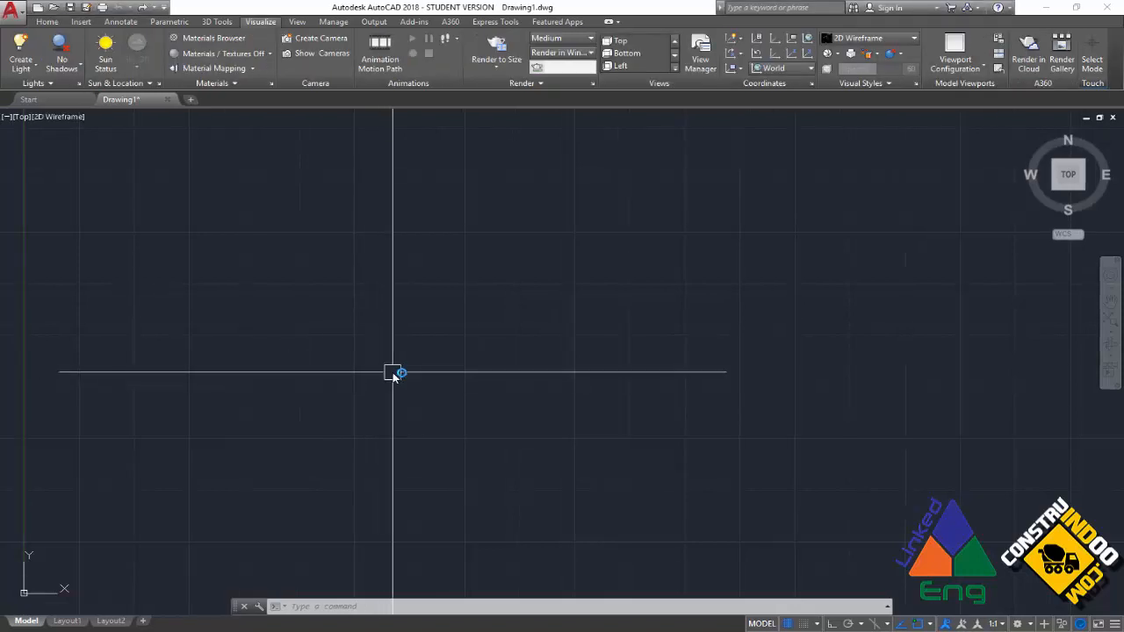
- Draw a 10 by 10 square with the Rectangle command, starting from a freely picked first corner
{"action": "type", "text": "rec"}
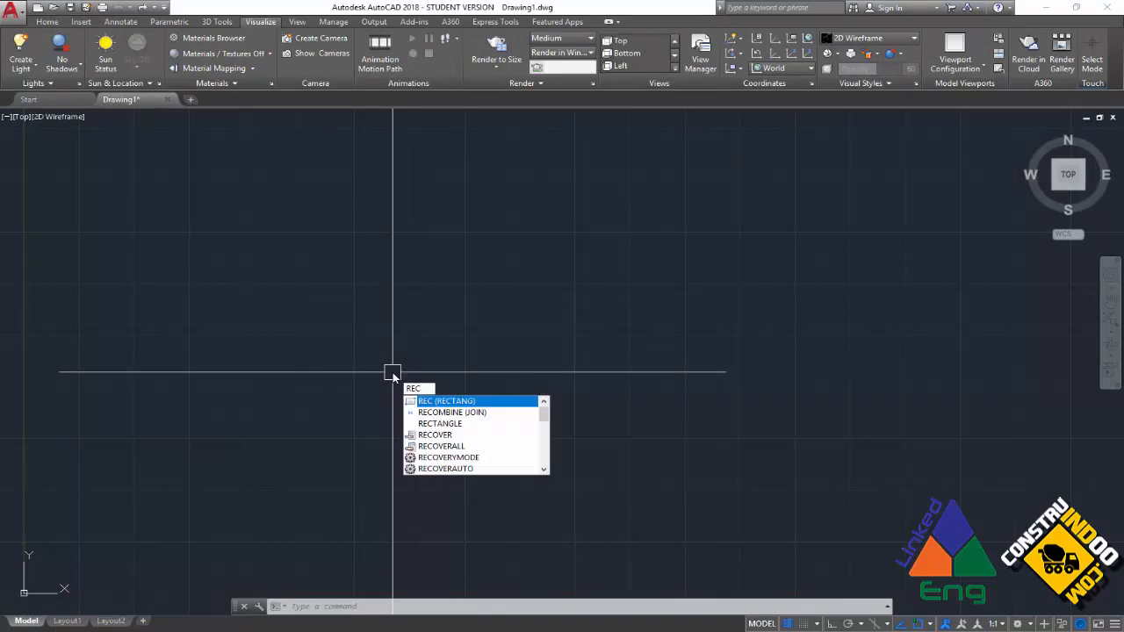
{"action": "key", "text": "Return"}
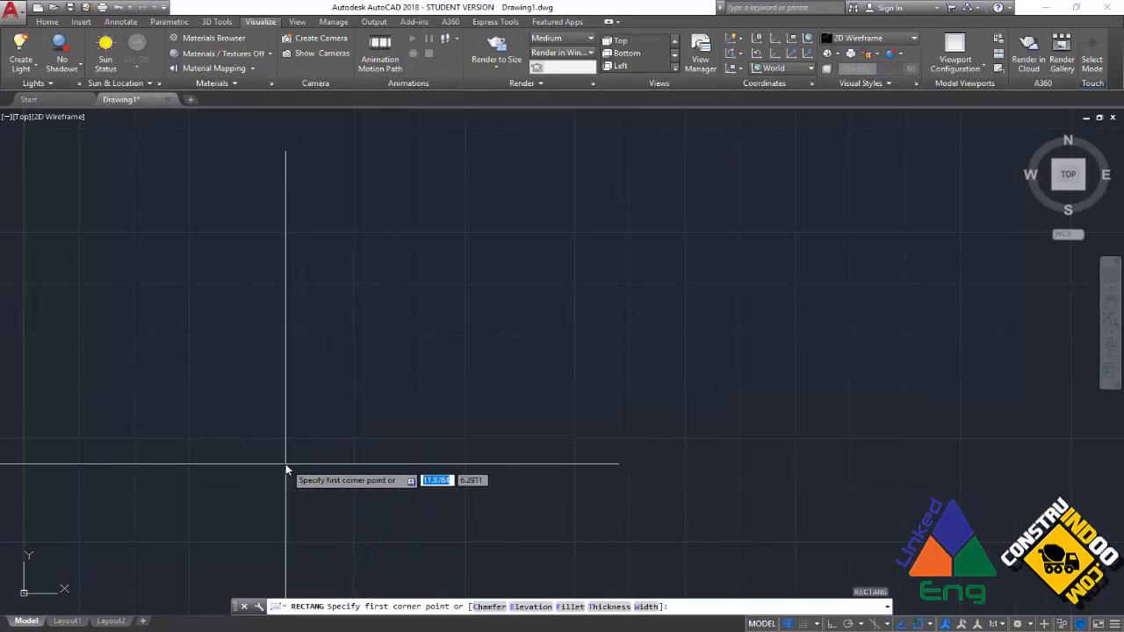
{"action": "left_click", "coordinate": [238, 494]}
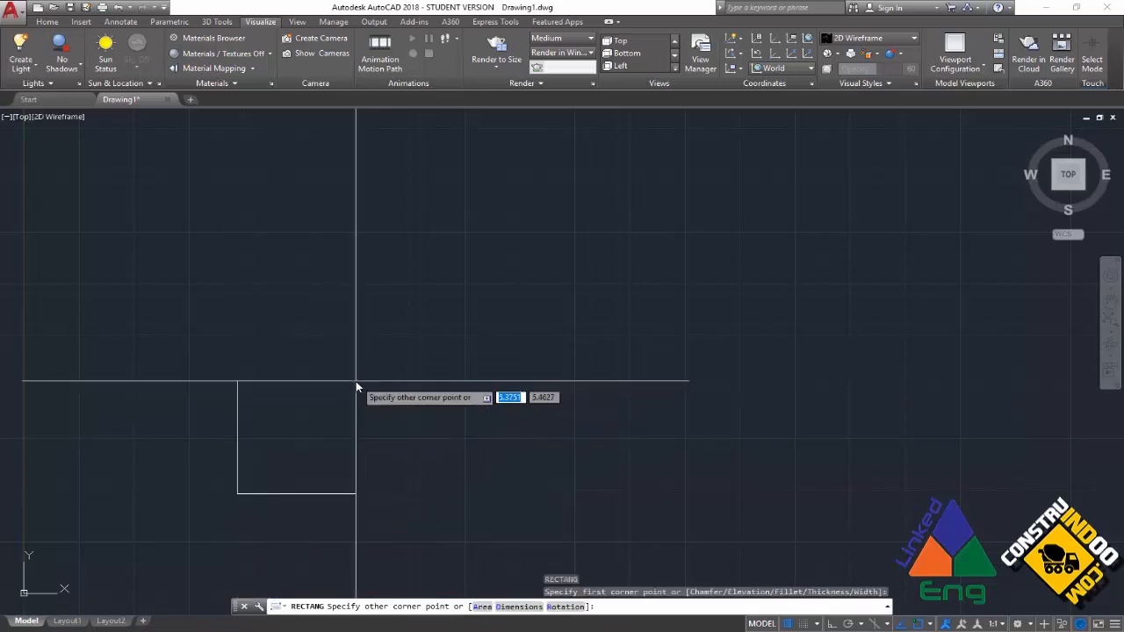
{"action": "type", "text": "10"}
{"action": "key", "text": "BackSpace"}
{"action": "key", "text": "BackSpace"}
{"action": "type", "text": "@10"}
{"action": "key", "text": "Tab"}
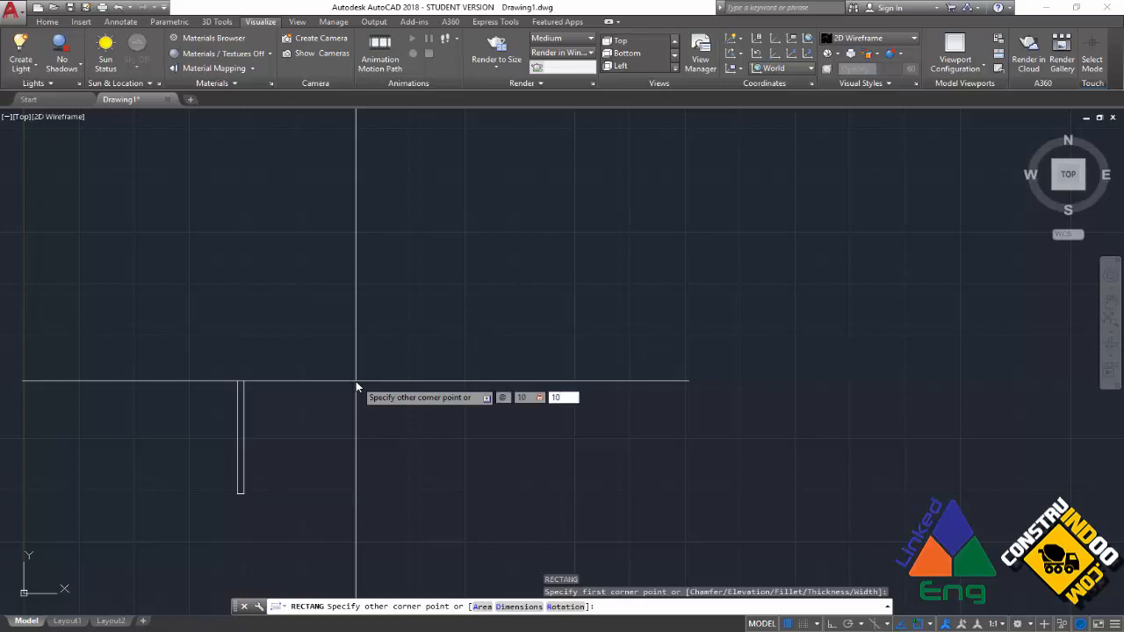
{"action": "type", "text": "10"}
{"action": "key", "text": "Return"}
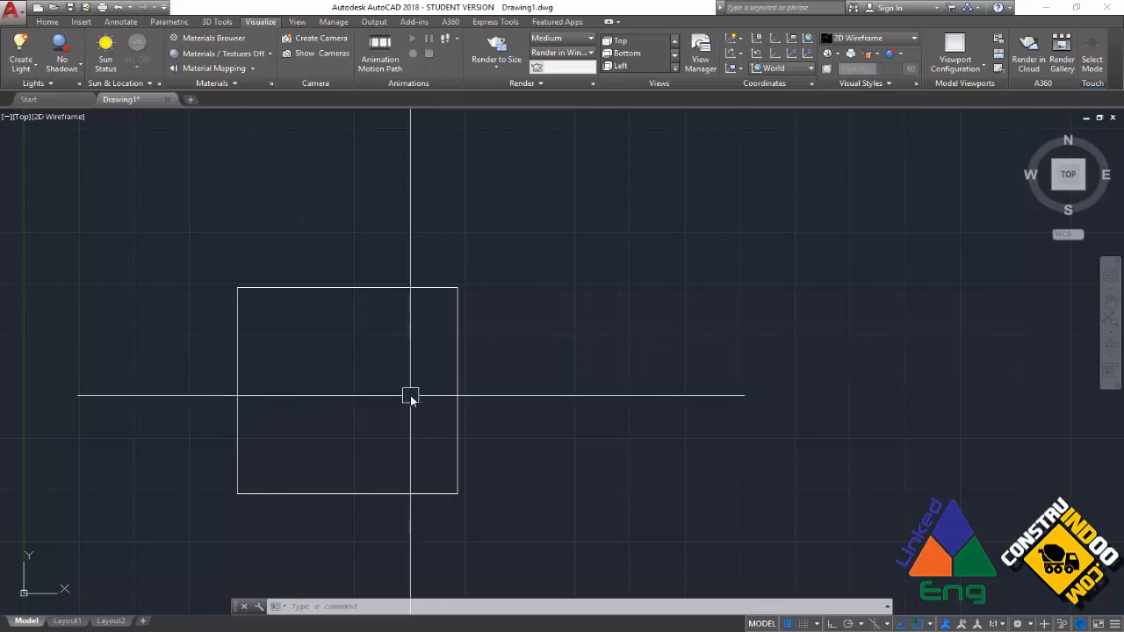
- Orbit to a 3D view and extrude the square to a height of 10
{"action": "middle_click_drag", "start_coordinate": [411, 397], "coordinate": [441, 266], "text": "shift"}
{"action": "scroll", "coordinate": [439, 338], "scroll_direction": "up", "scroll_amount": 2}
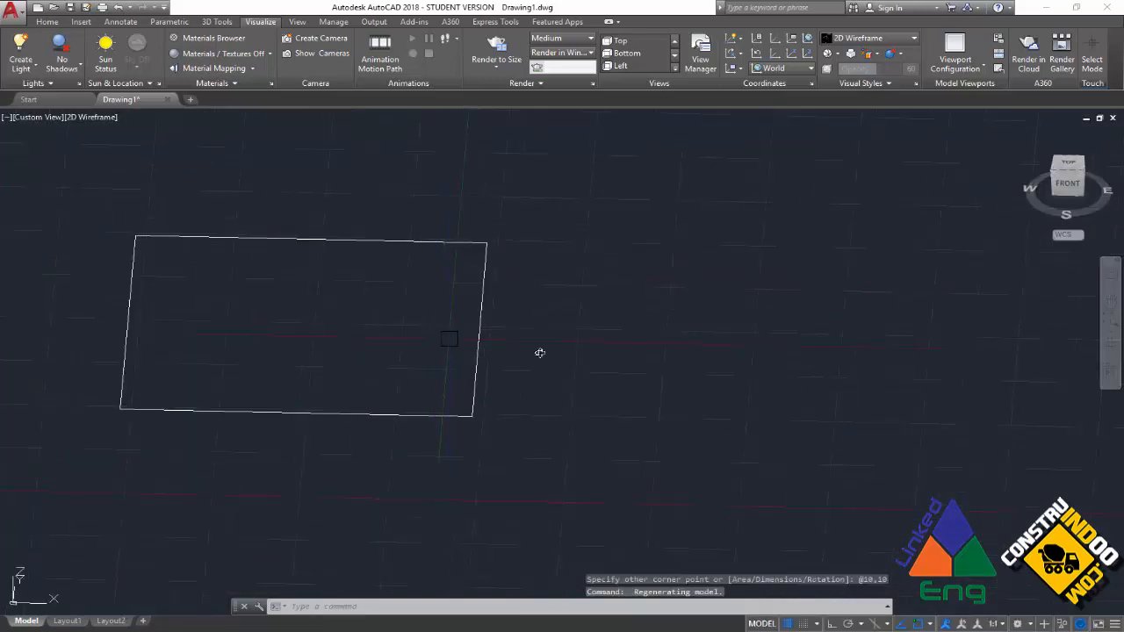
{"action": "middle_click_drag", "start_coordinate": [574, 358], "coordinate": [580, 327], "text": "shift"}
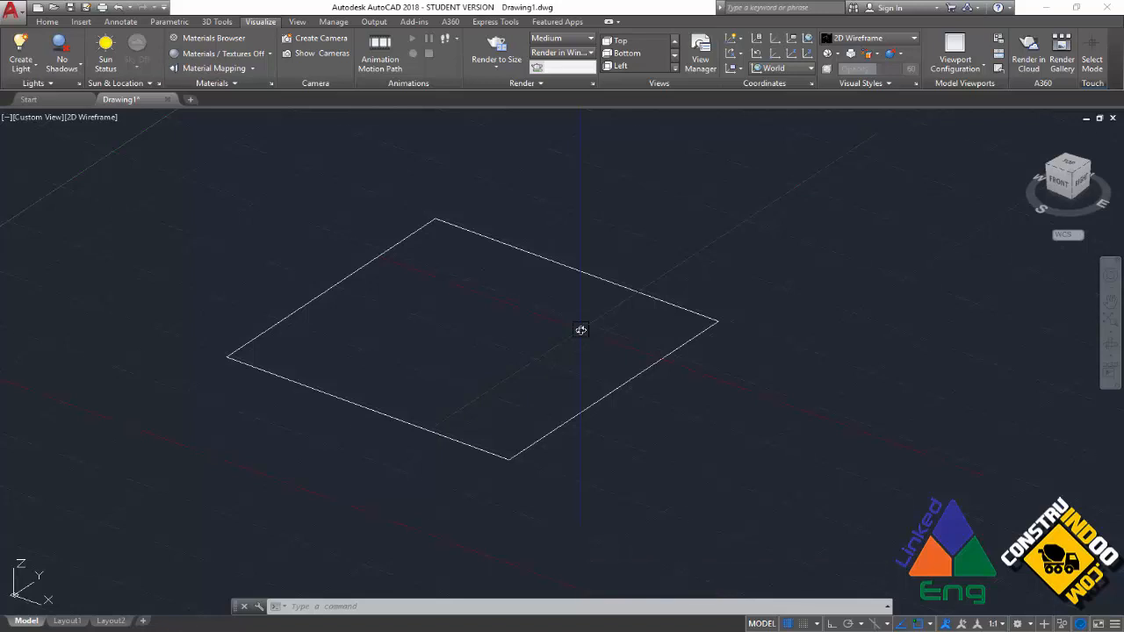
{"action": "type", "text": "EXT"}
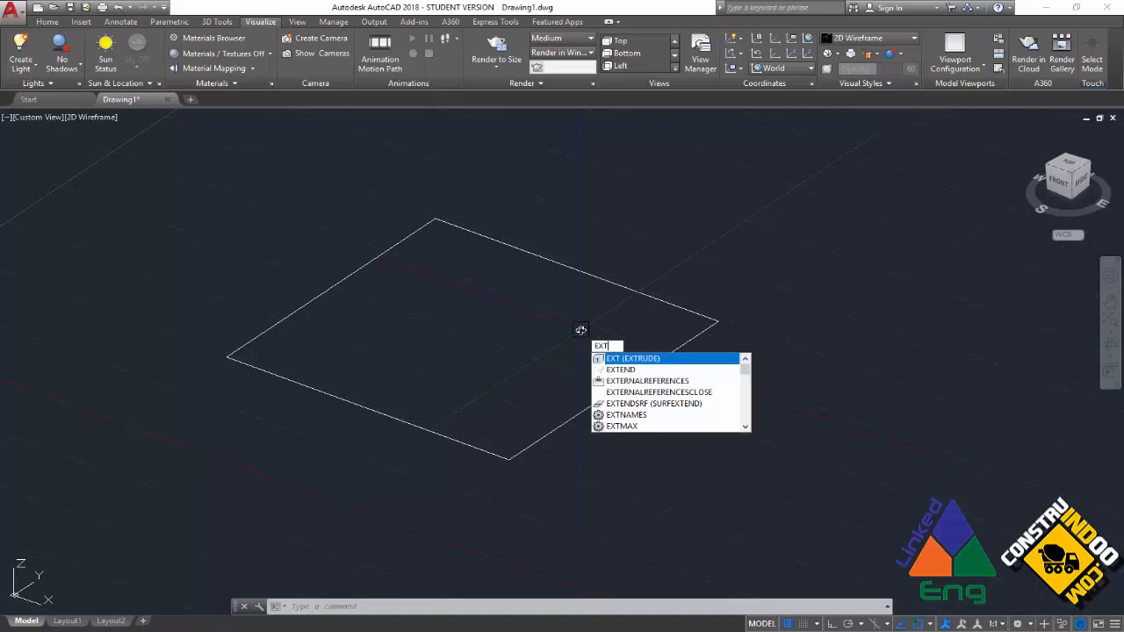
{"action": "key", "text": "Return"}
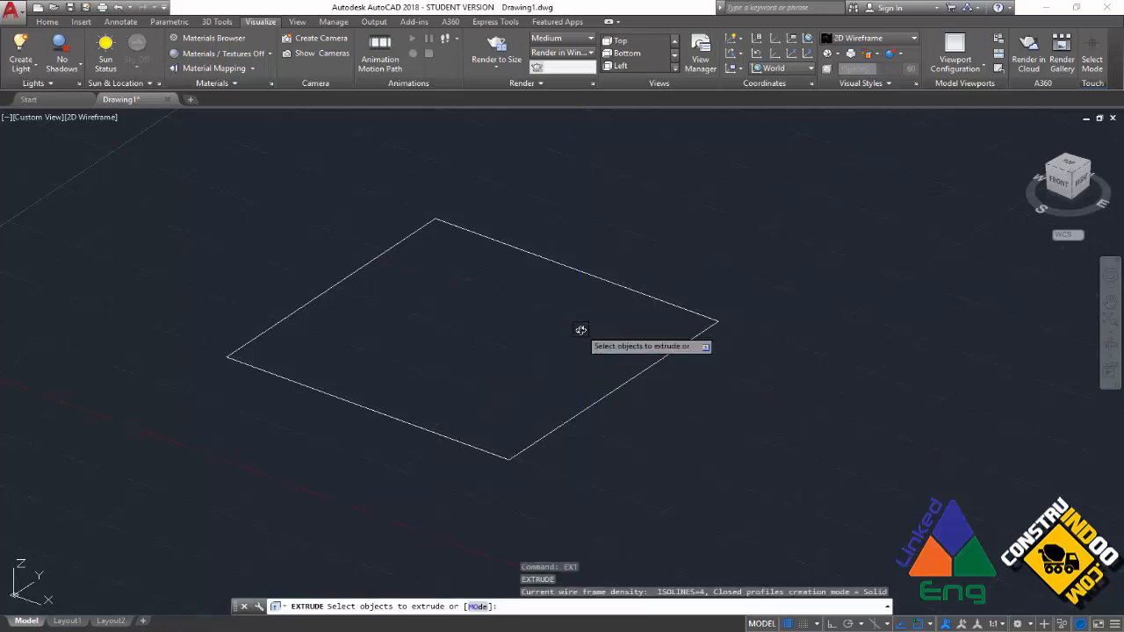
{"action": "left_click", "coordinate": [641, 286]}
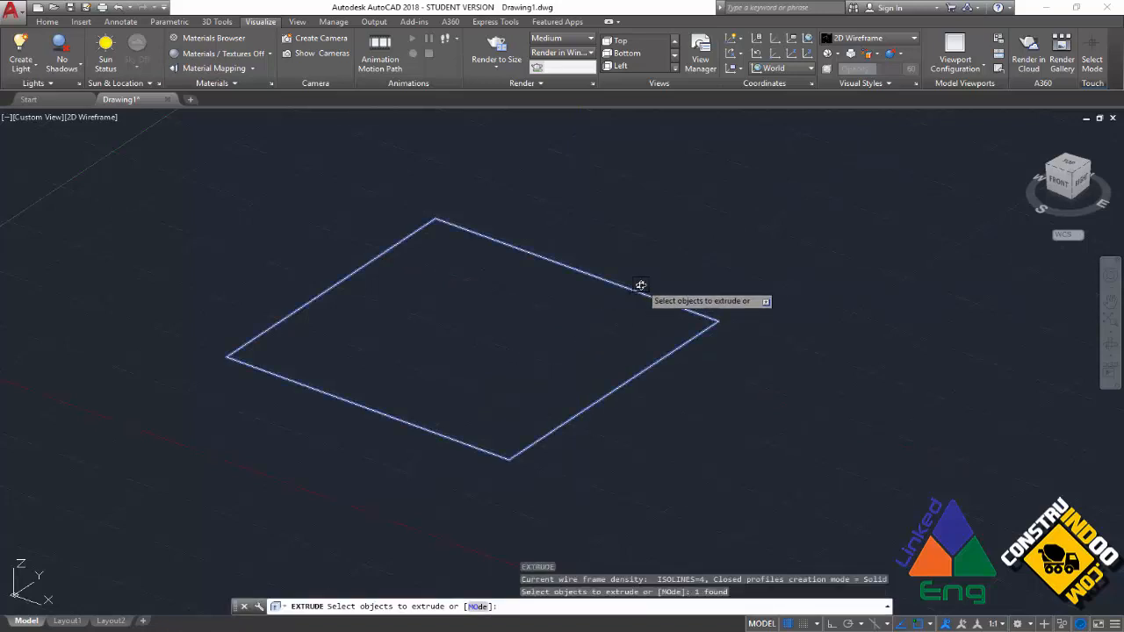
{"action": "key", "text": "Return"}
{"action": "middle_click_drag", "start_coordinate": [727, 189], "coordinate": [678, 310]}
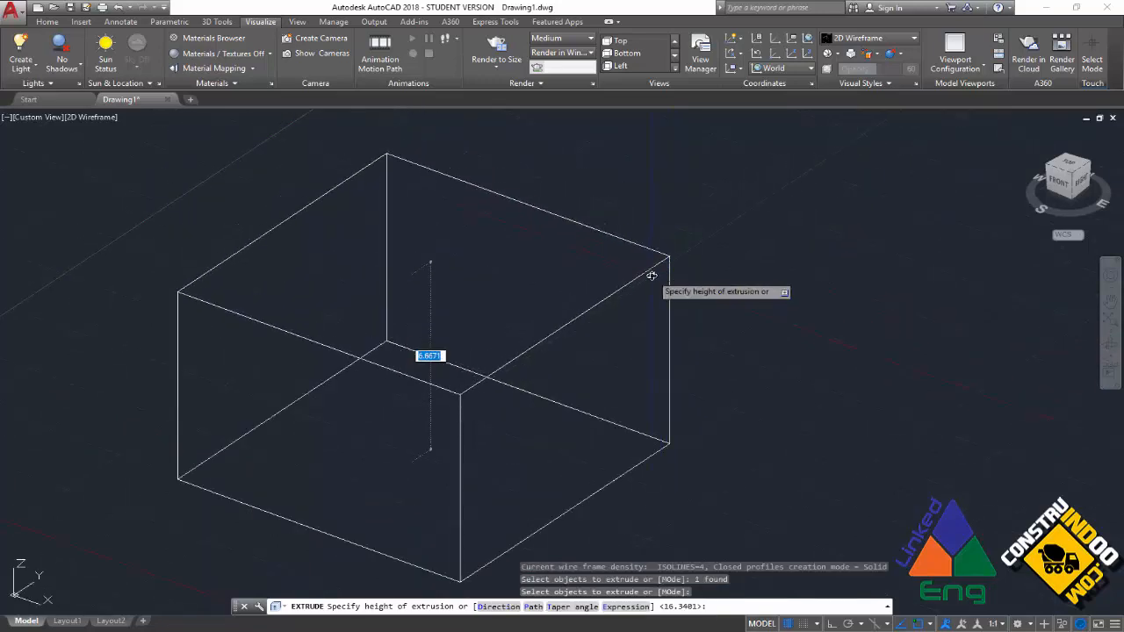
{"action": "type", "text": "10"}
{"action": "key", "text": "Return"}
- Examine the cube's mass properties with MASSPROP in the expanded command history, without writing the analysis to a file
{"action": "scroll", "coordinate": [652, 276], "scroll_direction": "down", "scroll_amount": 2}
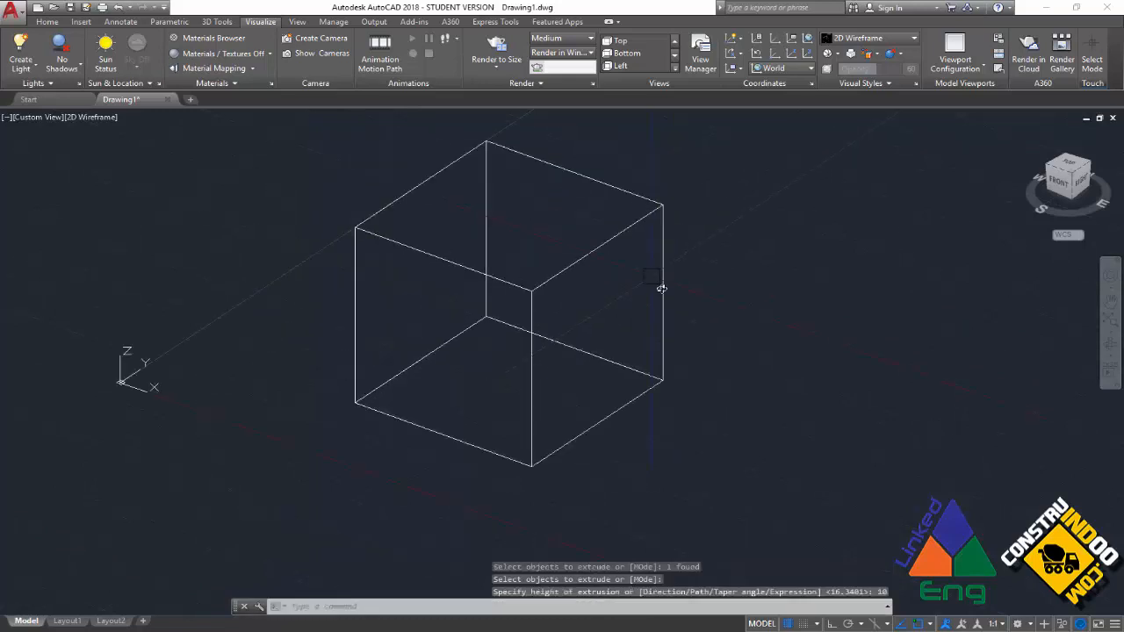
{"action": "middle_click_drag", "start_coordinate": [687, 296], "coordinate": [843, 343]}
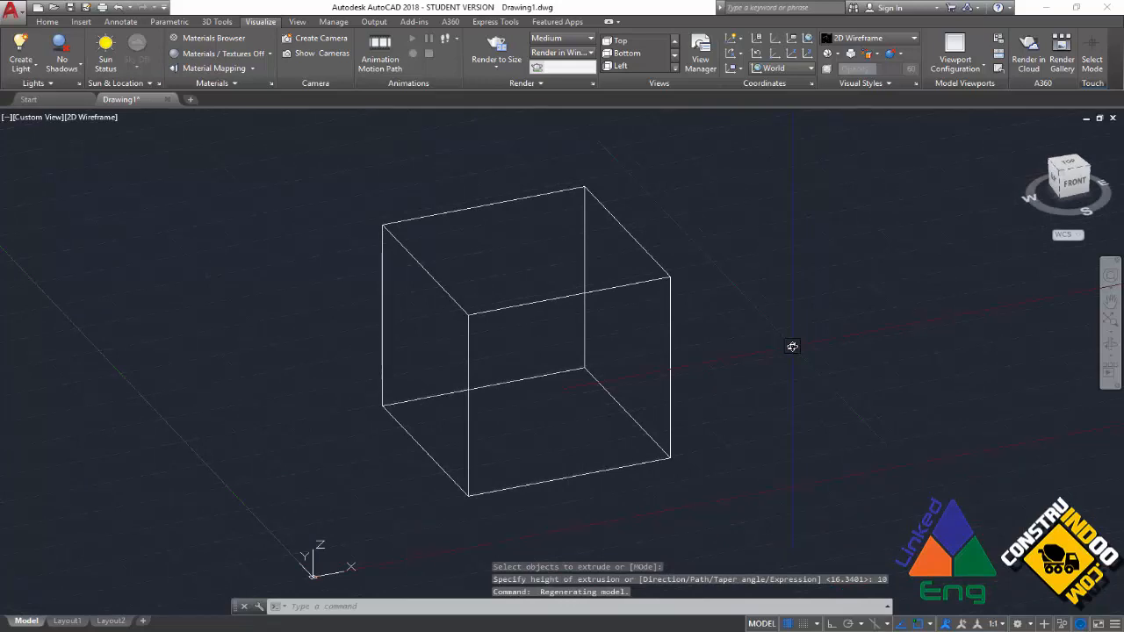
{"action": "type", "text": "MASS"}
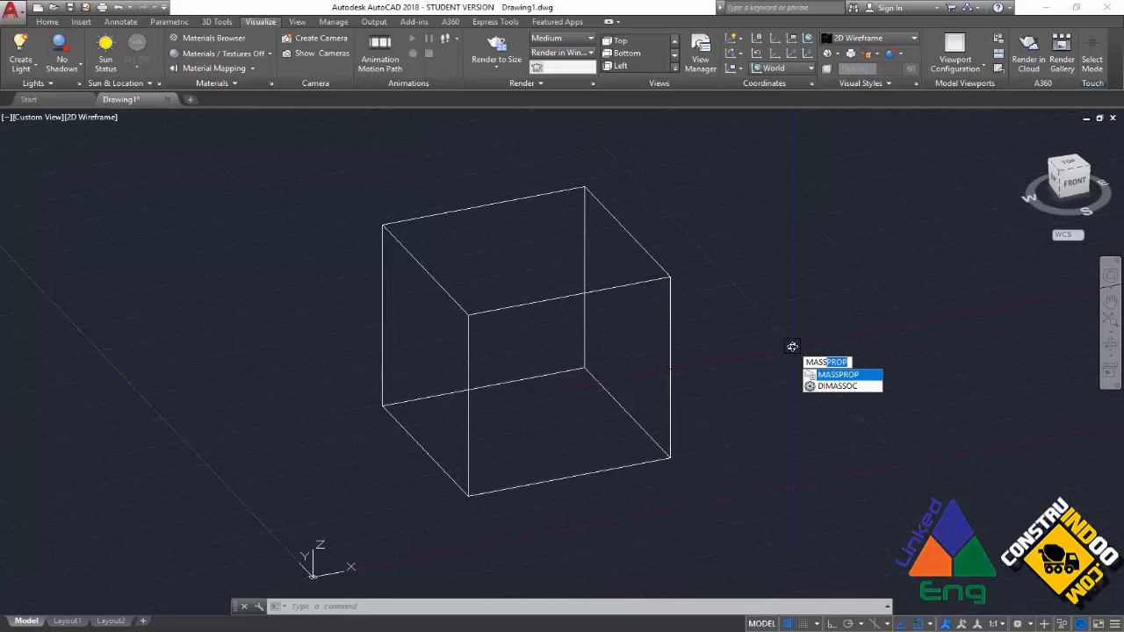
{"action": "key", "text": "Return"}
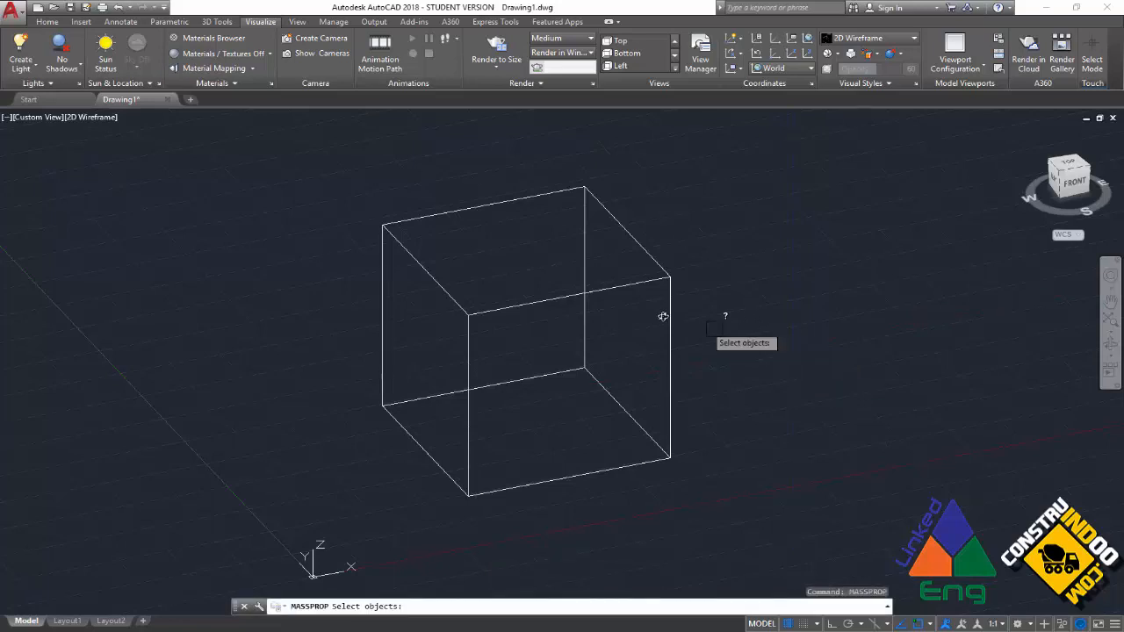
{"action": "left_click", "coordinate": [656, 288]}
{"action": "key", "text": "Return"}
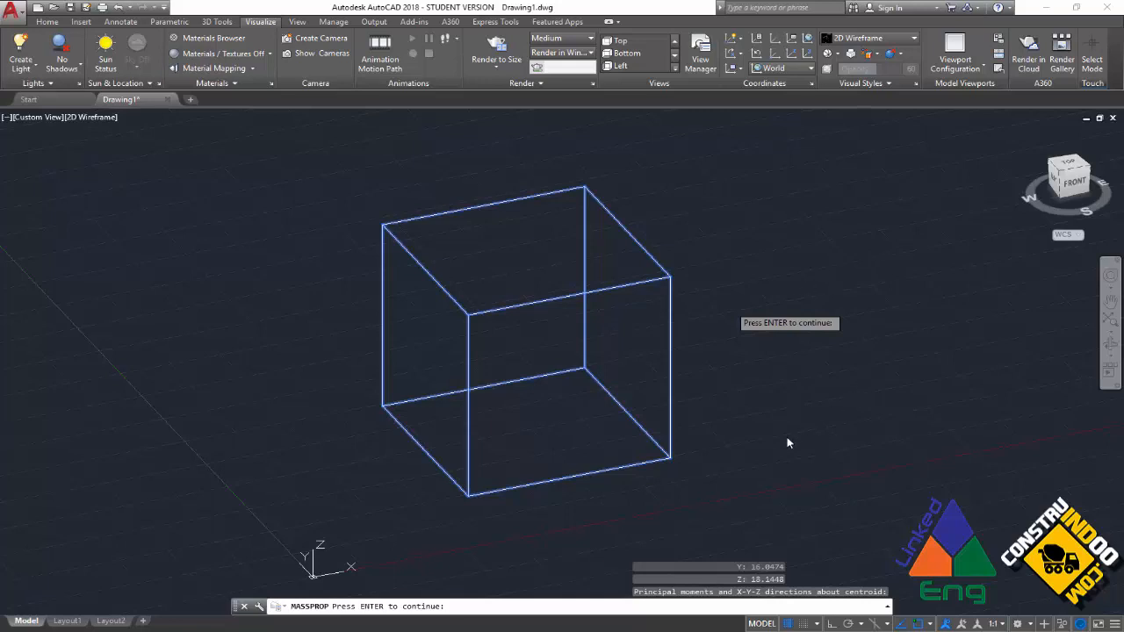
{"action": "key", "text": "F2"}
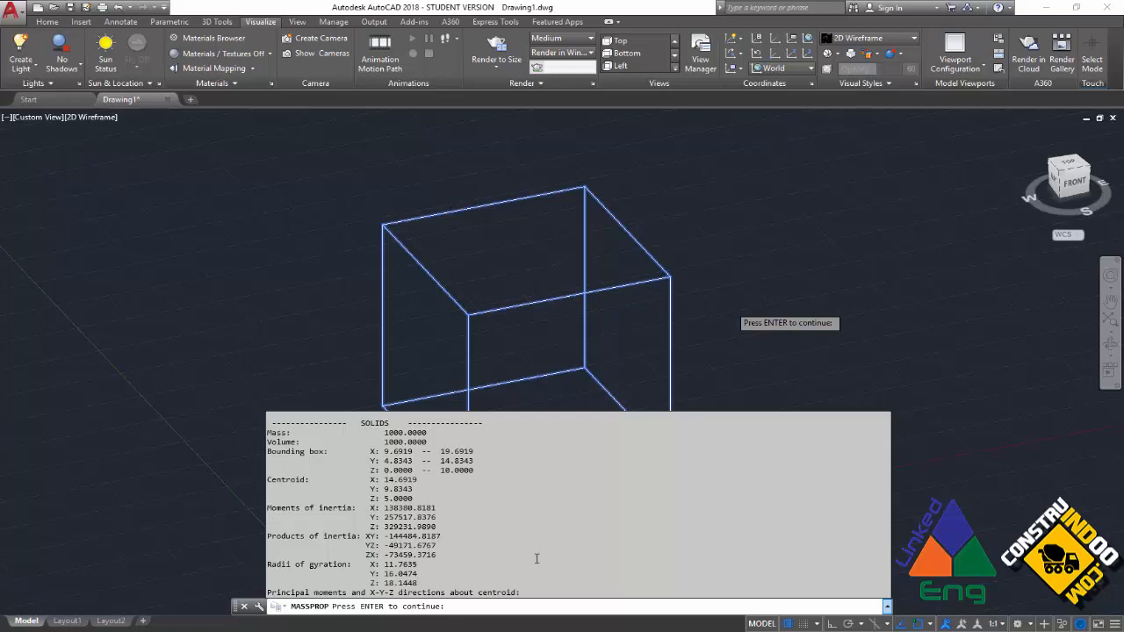
{"action": "key", "text": "Return"}
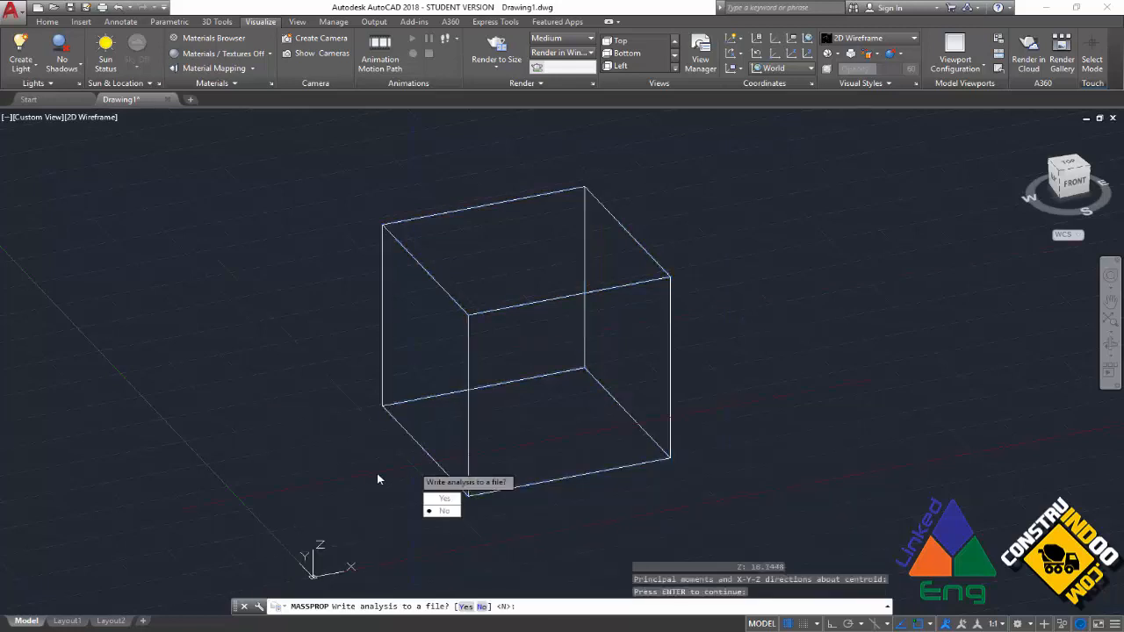
{"action": "key", "text": "Escape"}
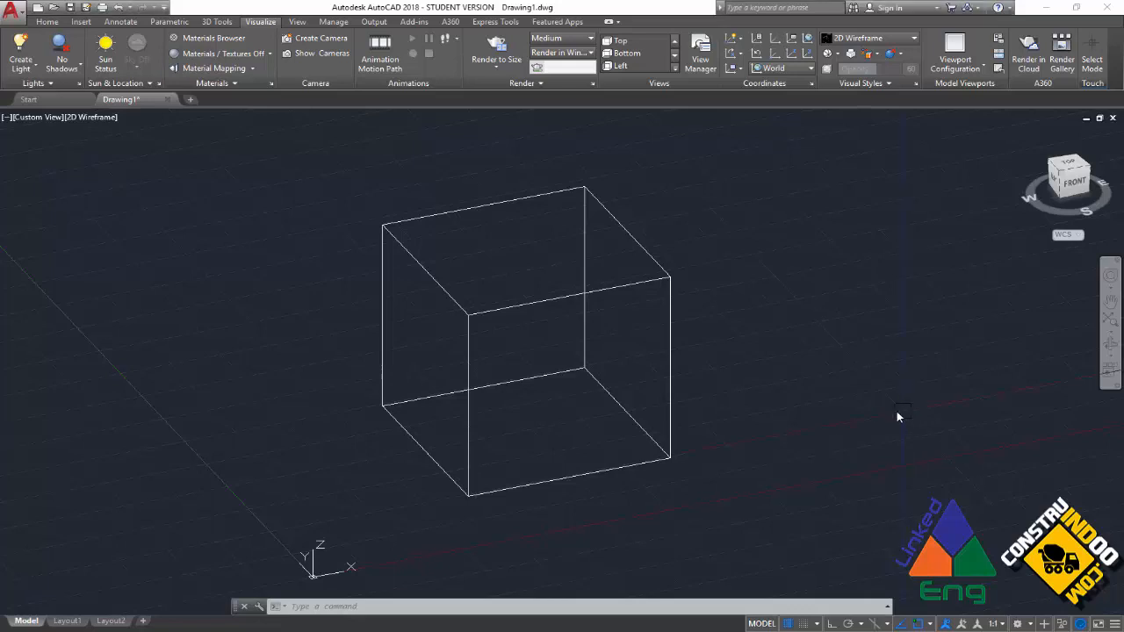
- Draw a circle of radius 5 centred on the cube's bottom front-right corner
{"action": "type", "text": "c"}
{"action": "key", "text": "Return"}
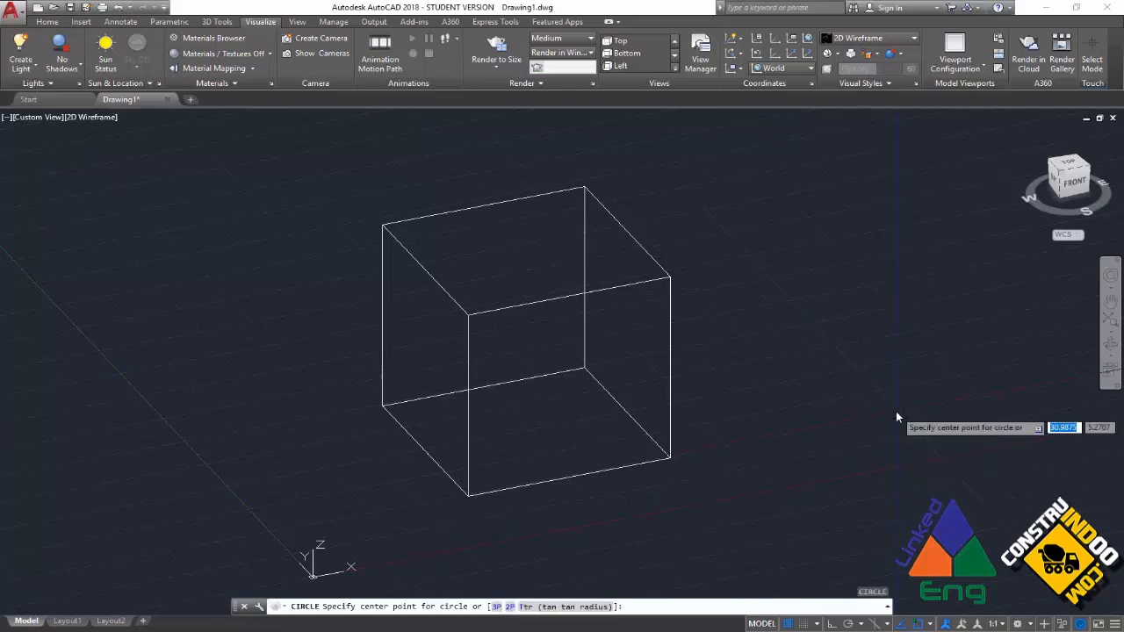
{"action": "left_click", "coordinate": [670, 456]}
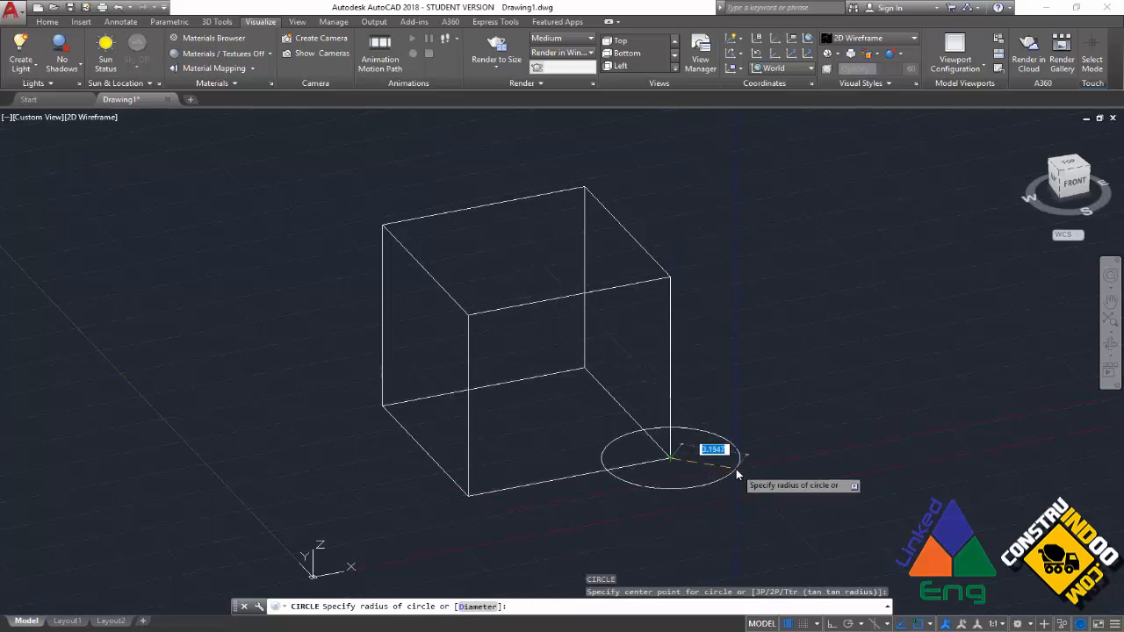
{"action": "type", "text": "5"}
{"action": "key", "text": "Return"}
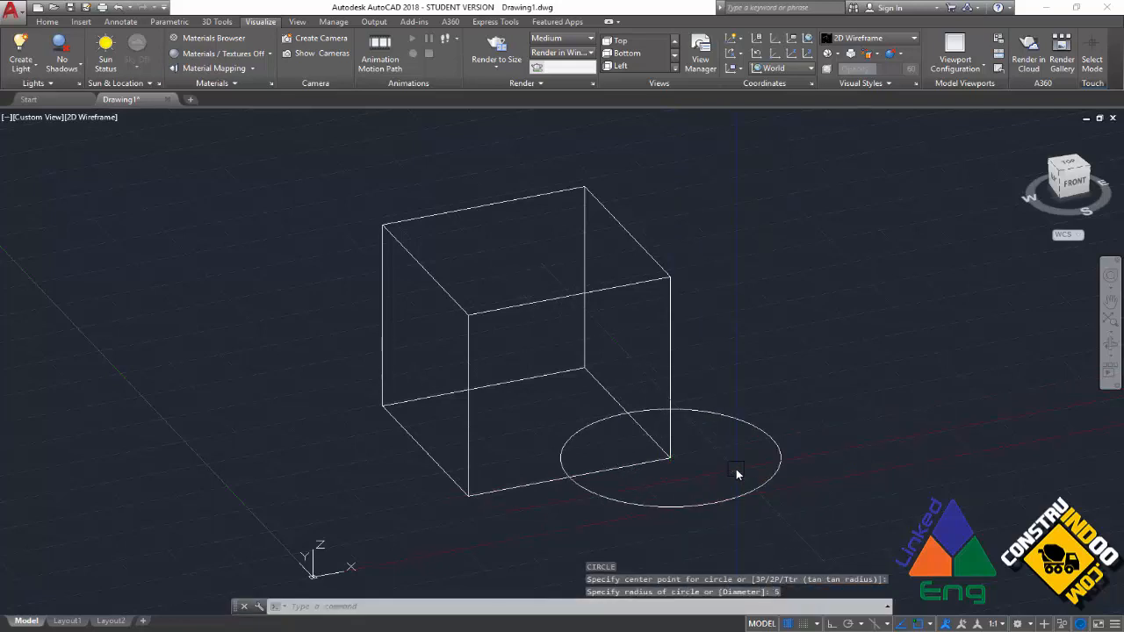
- Extrude the circle to a height of 20
{"action": "type", "text": "ext"}
{"action": "key", "text": "Return"}
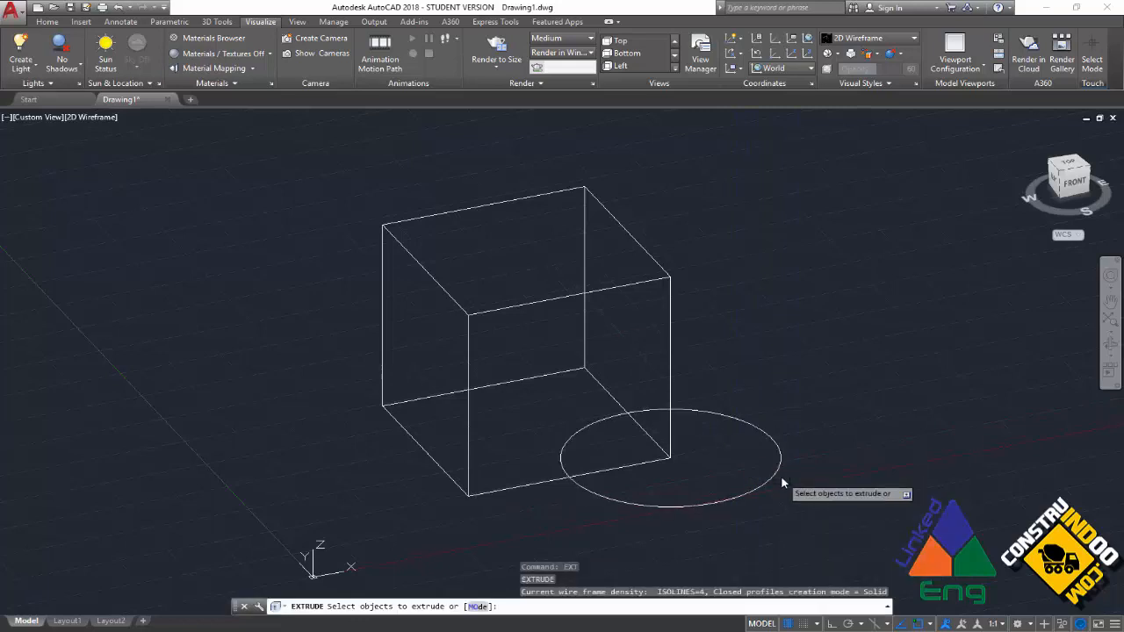
{"action": "left_click", "coordinate": [781, 476]}
{"action": "key", "text": "Return"}
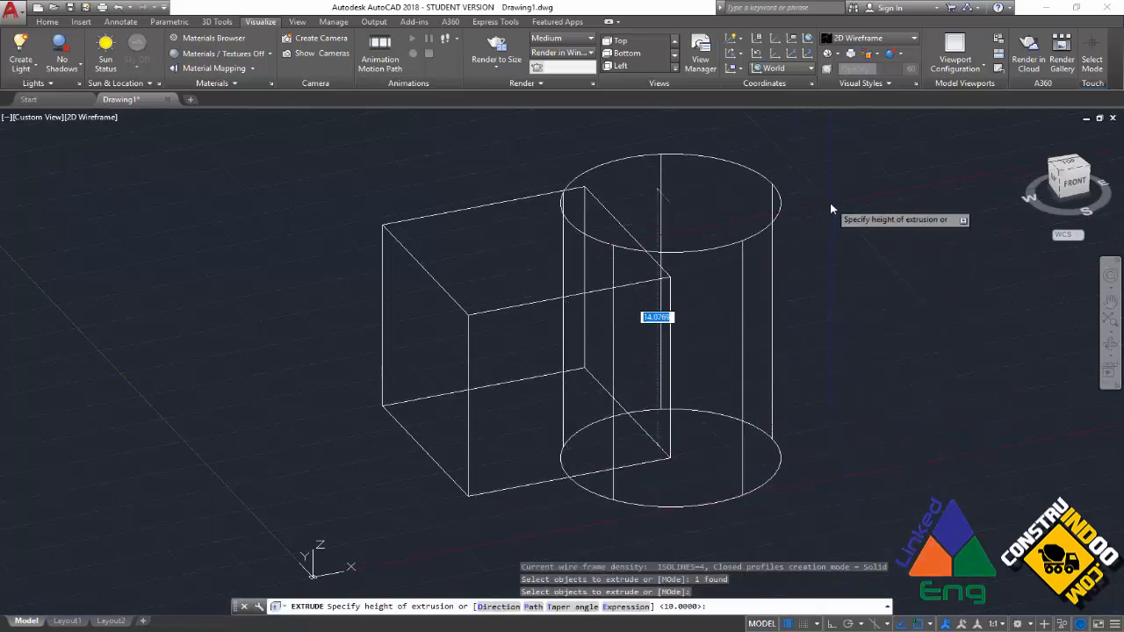
{"action": "type", "text": "10"}
{"action": "key", "text": "Return"}
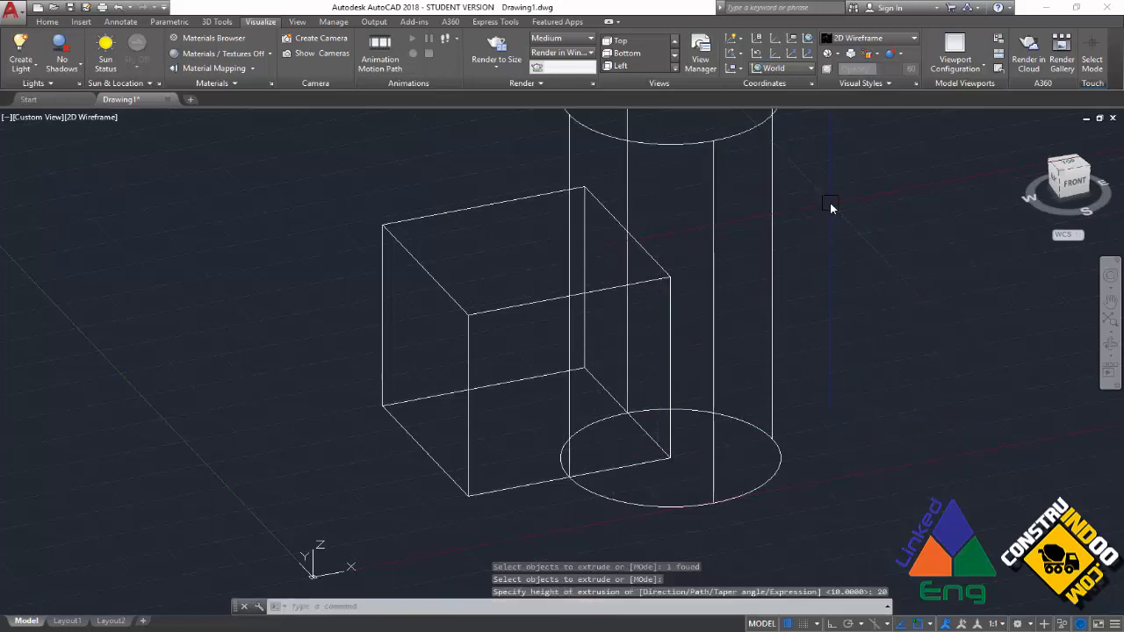
- Inspect the cube and cylinder in the Conceptual visual style from another angle, and return to 2D Wireframe
{"action": "middle_click_drag", "start_coordinate": [829, 264], "coordinate": [873, 309]}
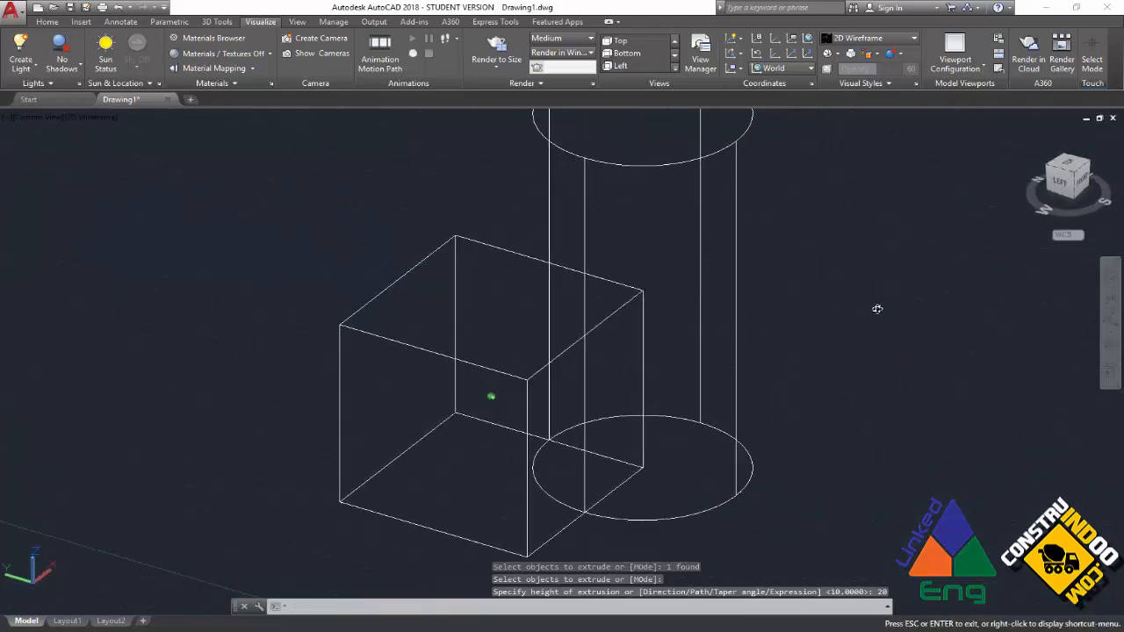
{"action": "scroll", "coordinate": [873, 311], "scroll_direction": "down", "scroll_amount": 5}
{"action": "scroll", "coordinate": [843, 316], "scroll_direction": "up", "scroll_amount": 3}
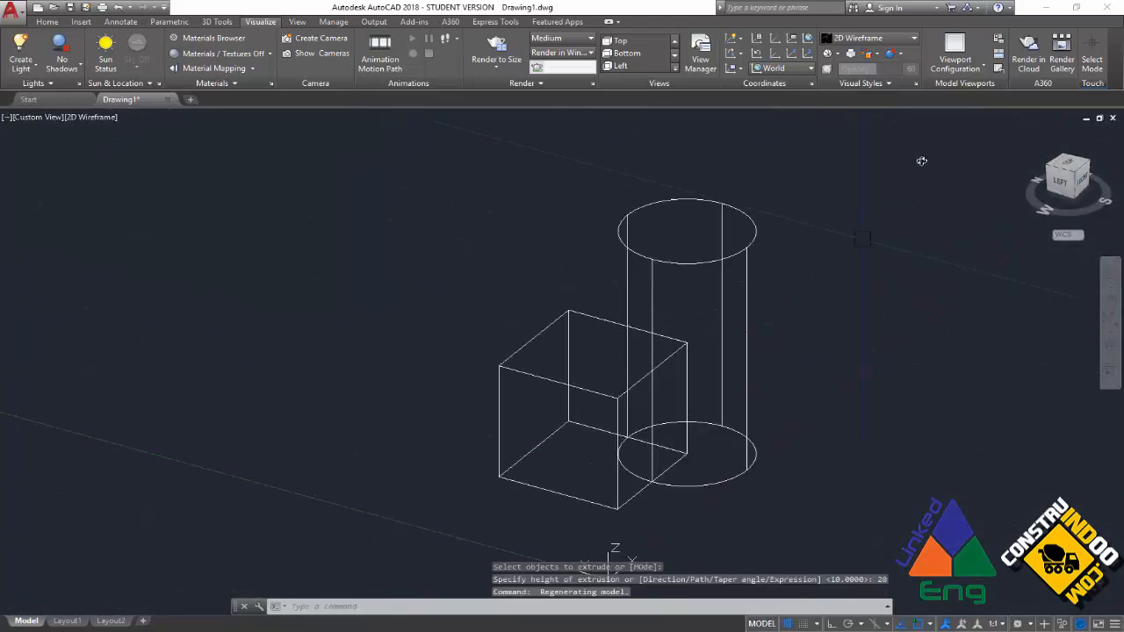
{"action": "left_click", "coordinate": [882, 41]}
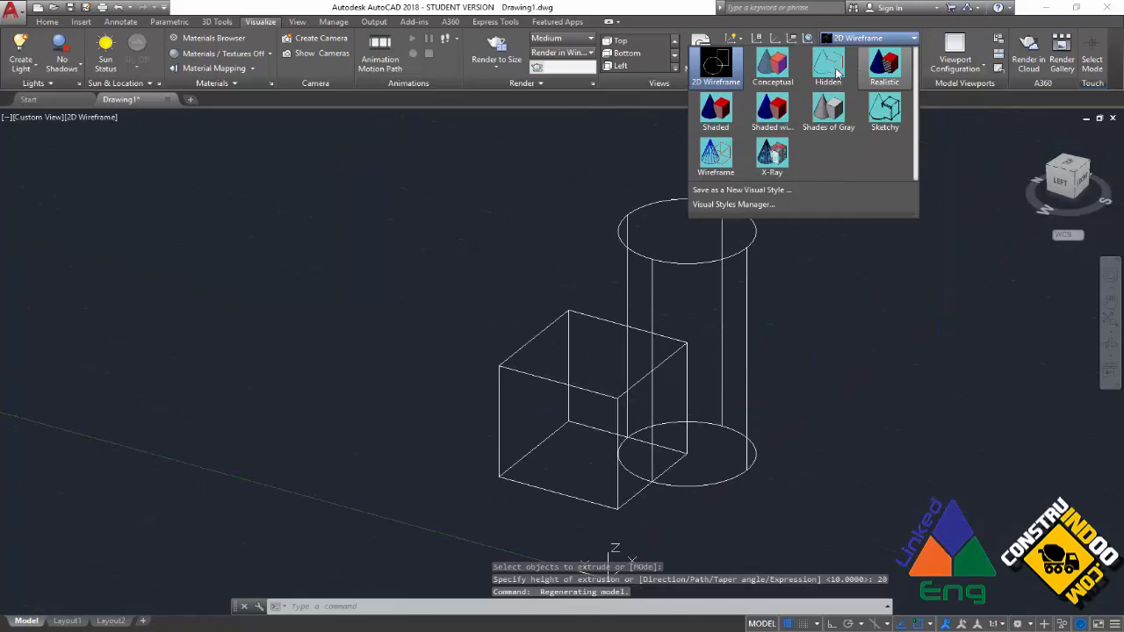
{"action": "left_click", "coordinate": [781, 71]}
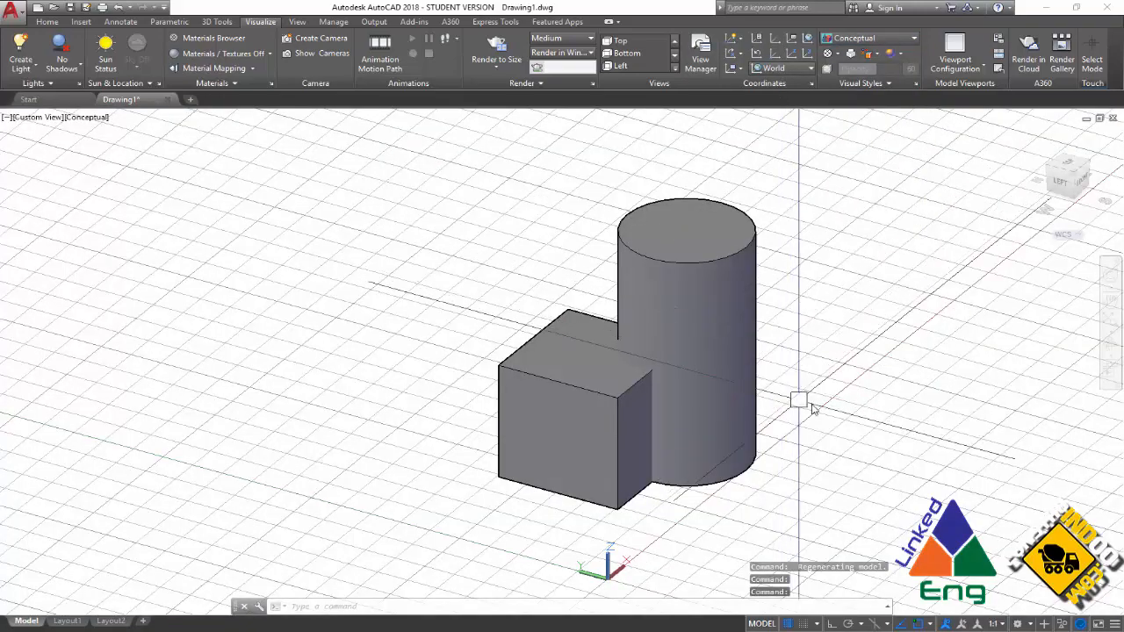
{"action": "middle_click_drag", "start_coordinate": [831, 401], "coordinate": [790, 412], "text": "shift"}
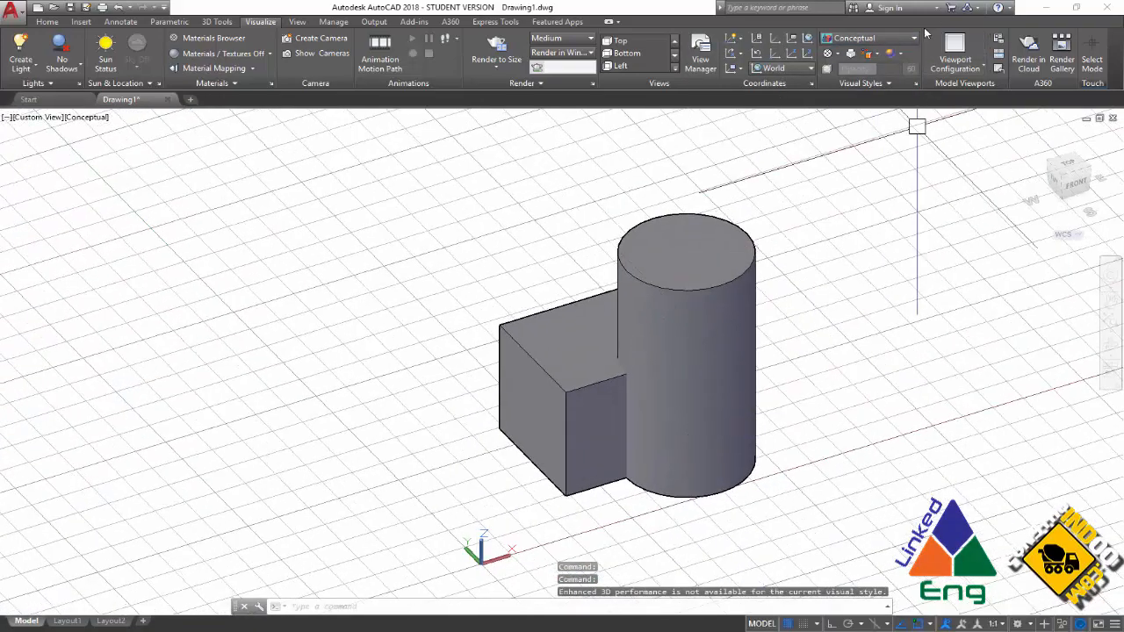
{"action": "left_click", "coordinate": [870, 38]}
{"action": "left_click", "coordinate": [717, 67]}
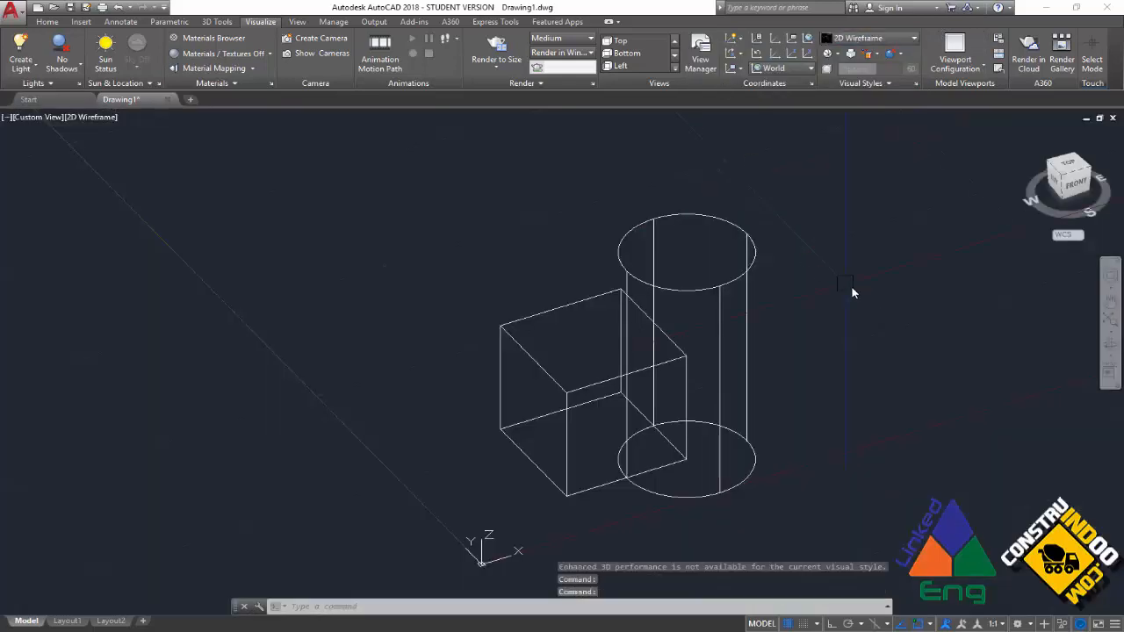
- Check whether the cylinder and cube are separate solids by selecting each one, and clear the selection
{"action": "left_click", "coordinate": [705, 283]}
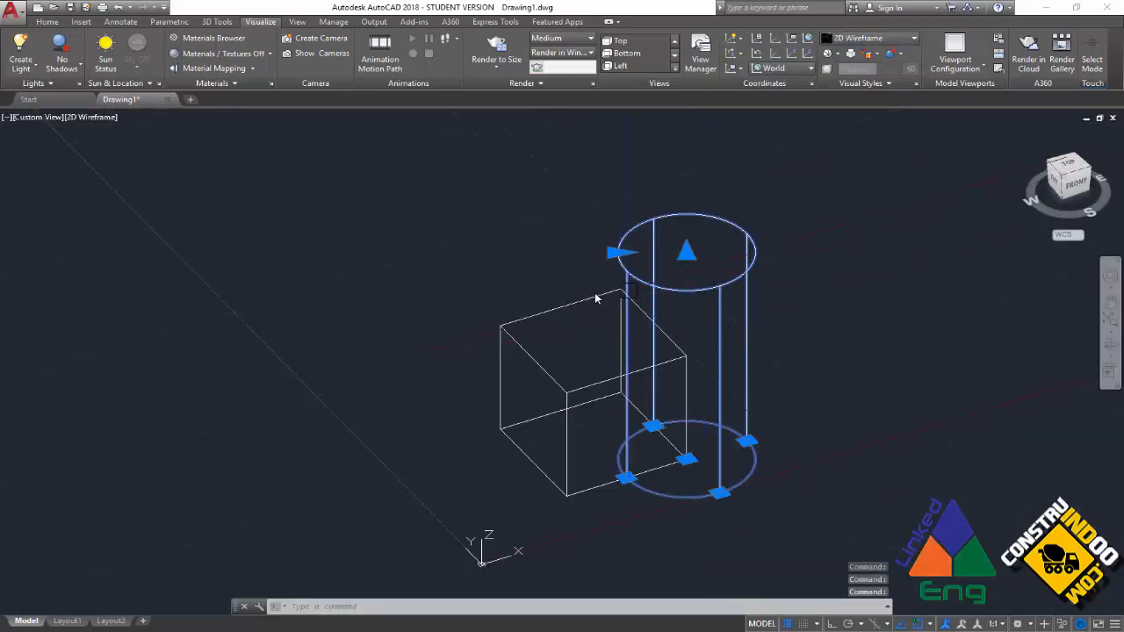
{"action": "left_click", "coordinate": [572, 300]}
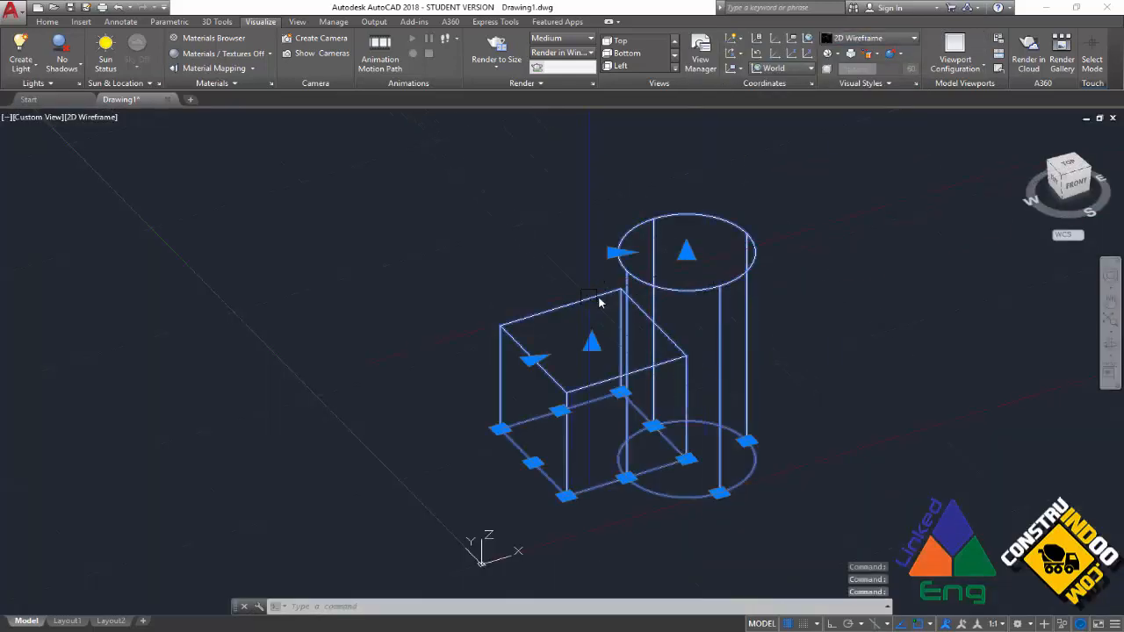
{"action": "key", "text": "Escape"}
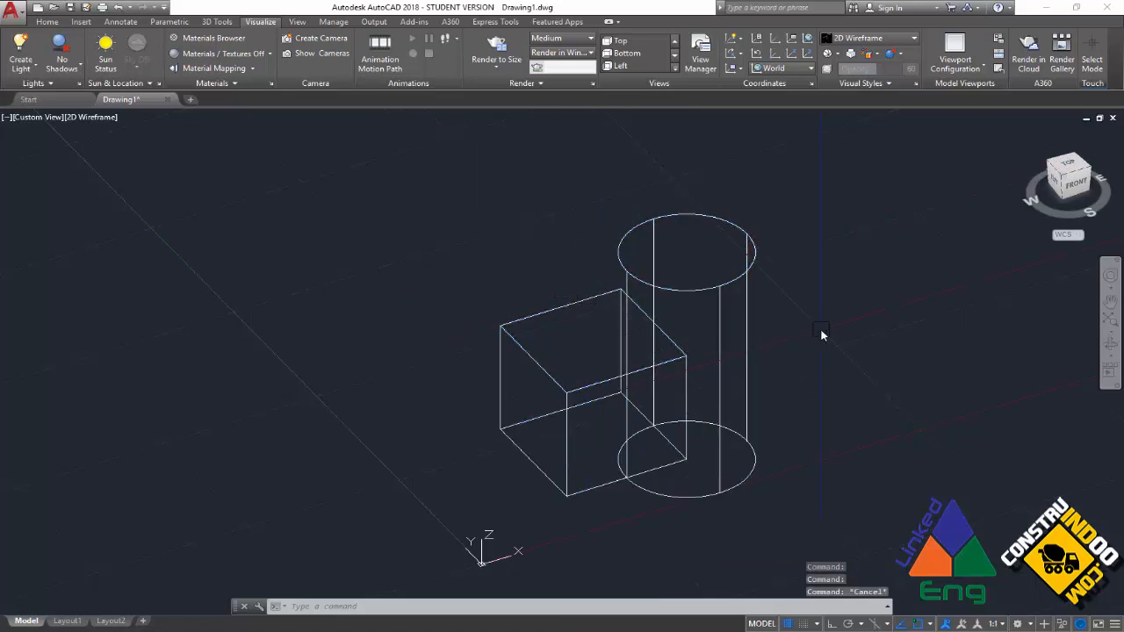
- Query the mass properties of the cube and cylinder together with MASSPROP, without writing the analysis to a file
{"action": "type", "text": "MASSPROP"}
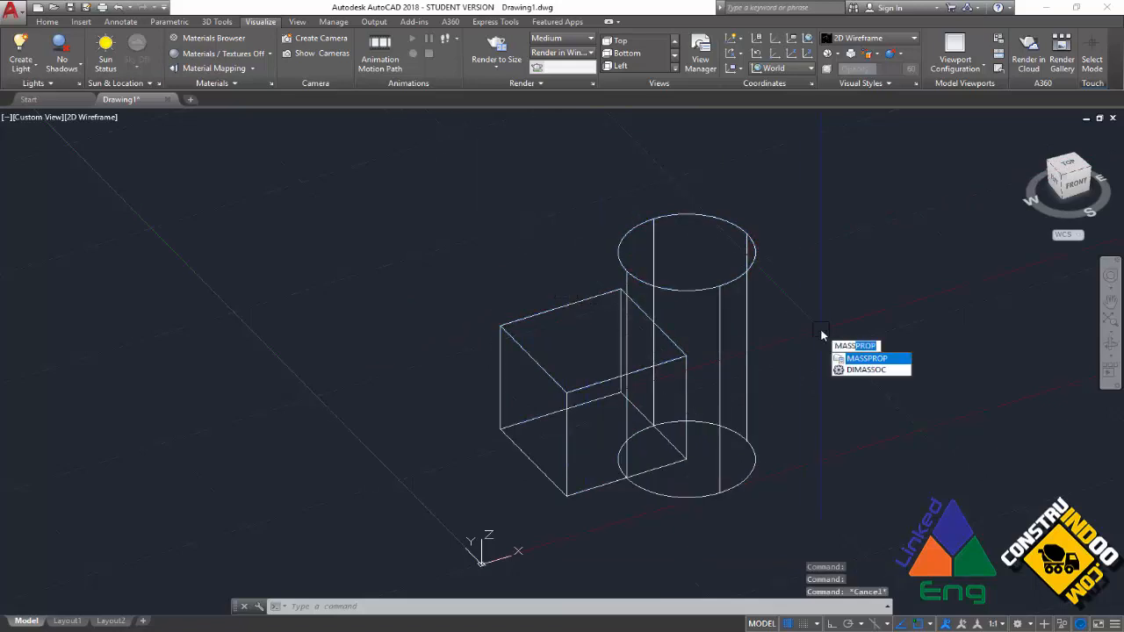
{"action": "key", "text": "Return"}
{"action": "left_click", "coordinate": [768, 414]}
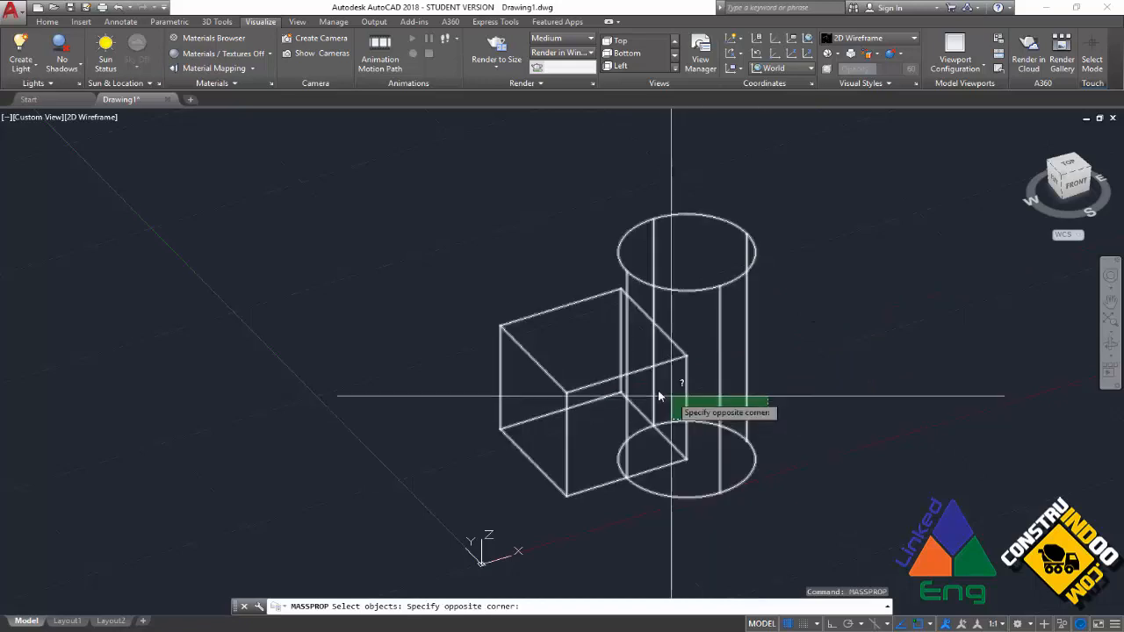
{"action": "left_click", "coordinate": [650, 373]}
{"action": "key", "text": "Return"}
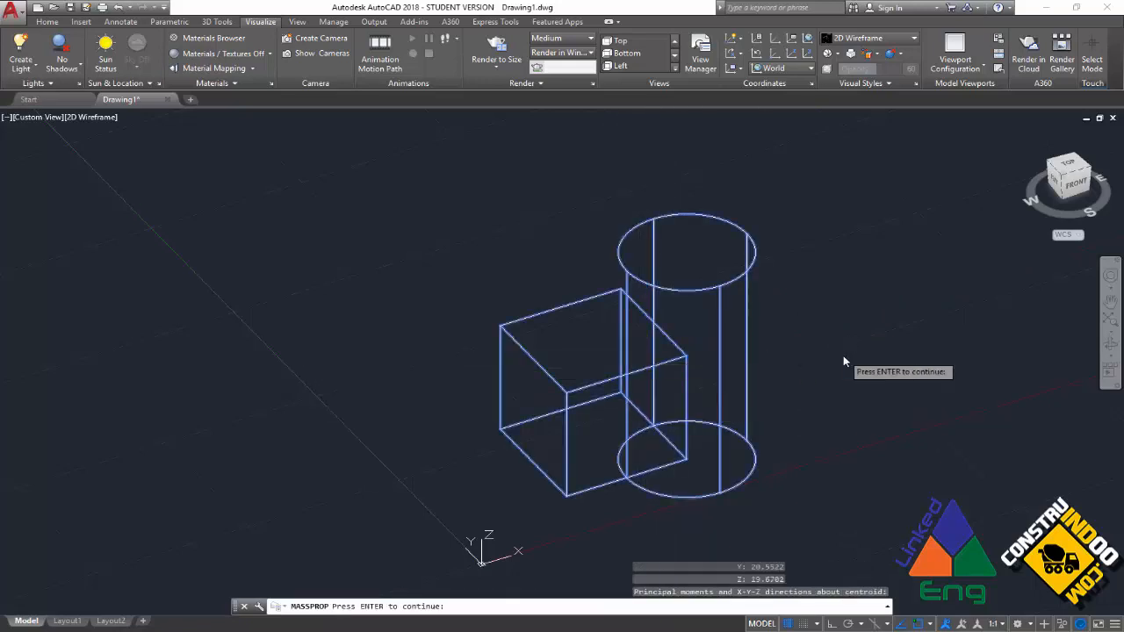
{"action": "key", "text": "F2"}
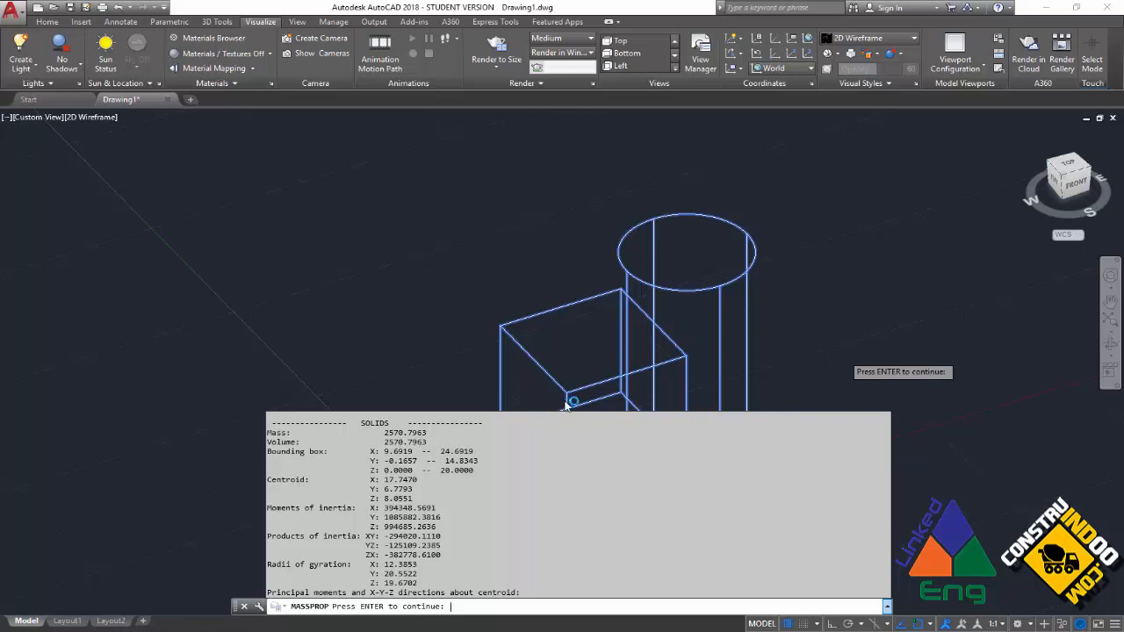
{"action": "left_click", "coordinate": [835, 369]}
{"action": "key", "text": "Return"}
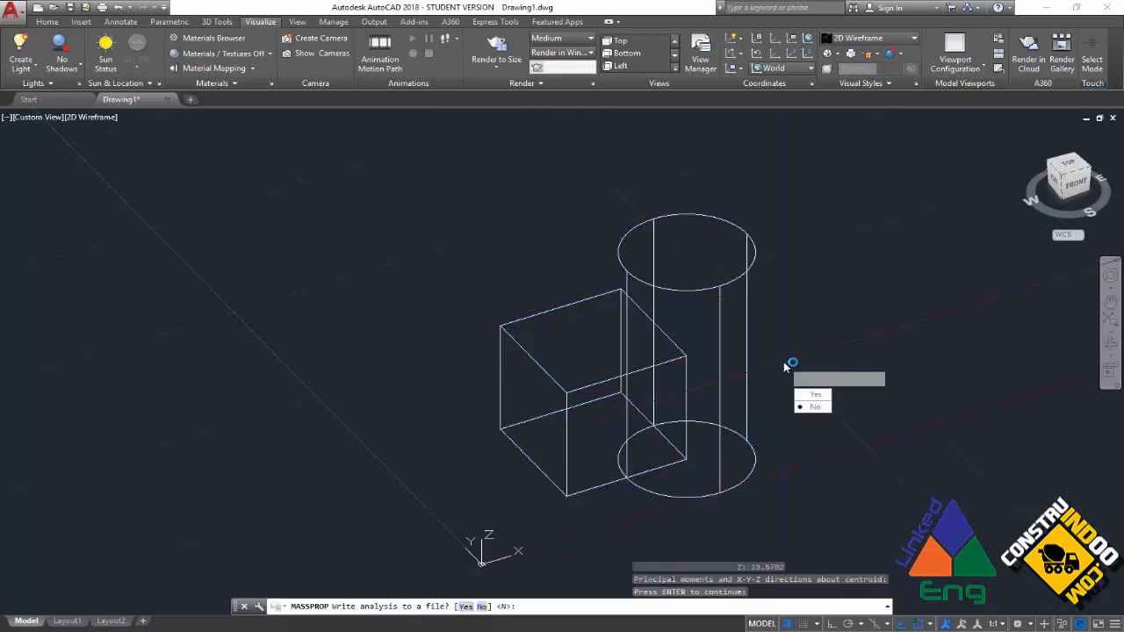
{"action": "key", "text": "Escape"}
- Query the mass properties of the cylinder alone with MASSPROP, without writing the analysis to a file
{"action": "type", "text": "massp"}
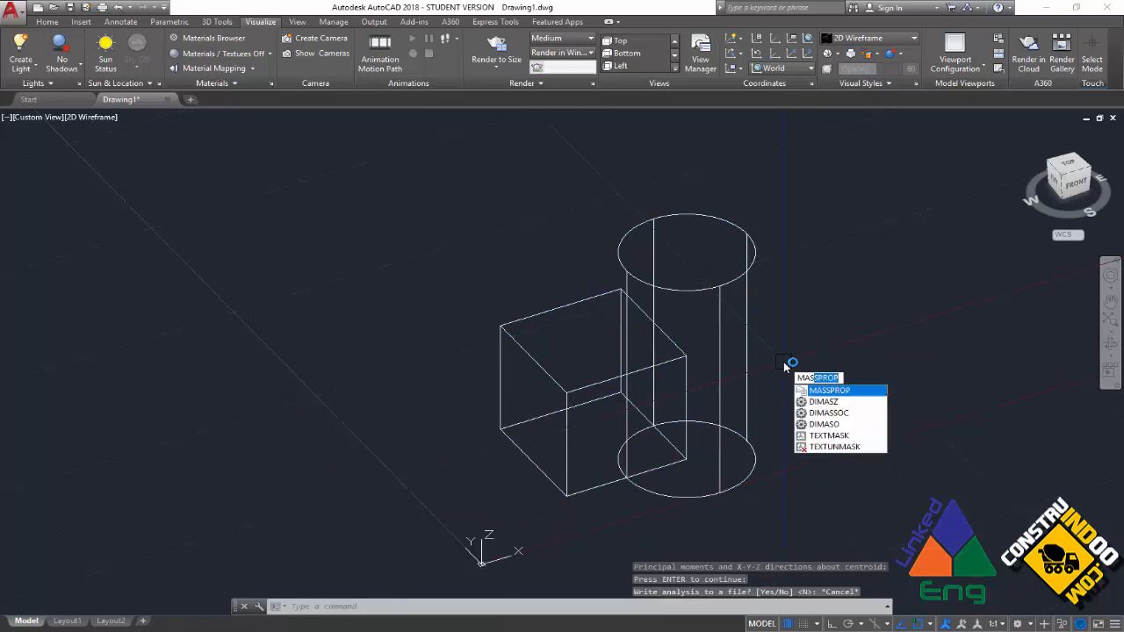
{"action": "key", "text": "Return"}
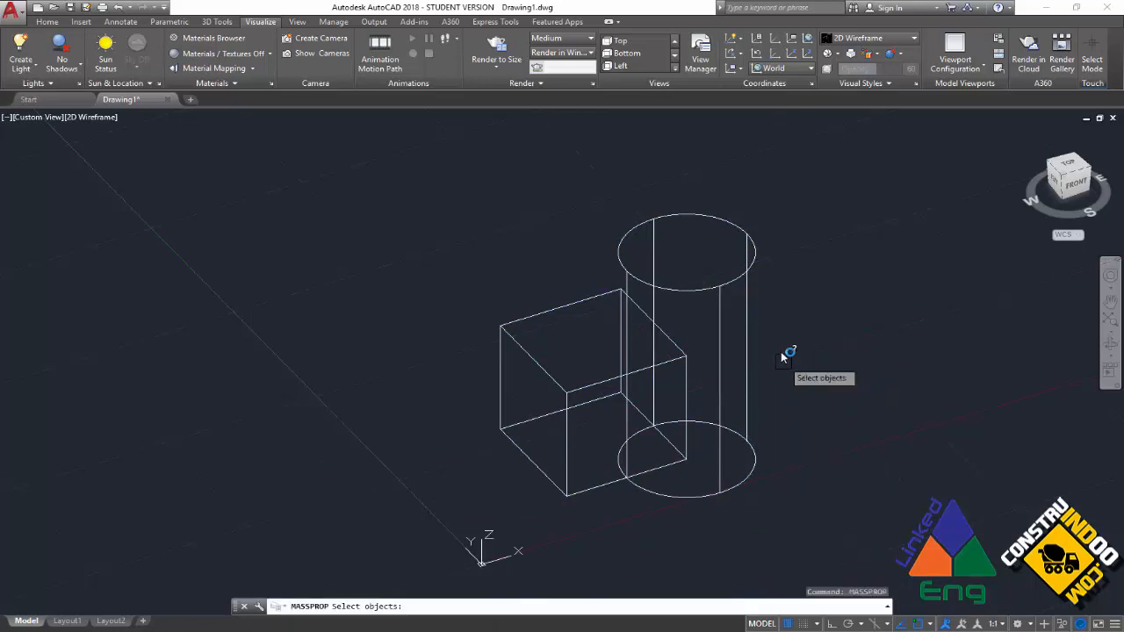
{"action": "left_click", "coordinate": [752, 279]}
{"action": "key", "text": "Return"}
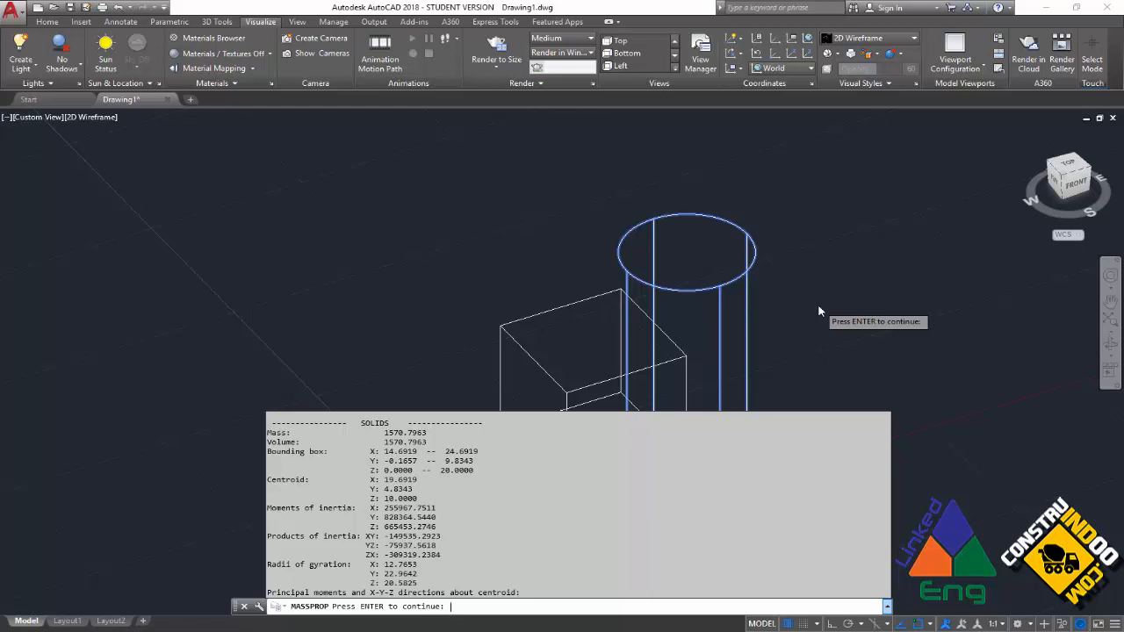
{"action": "key", "text": "Return"}
{"action": "key", "text": "Escape"}
{"action": "key", "text": "Escape"}
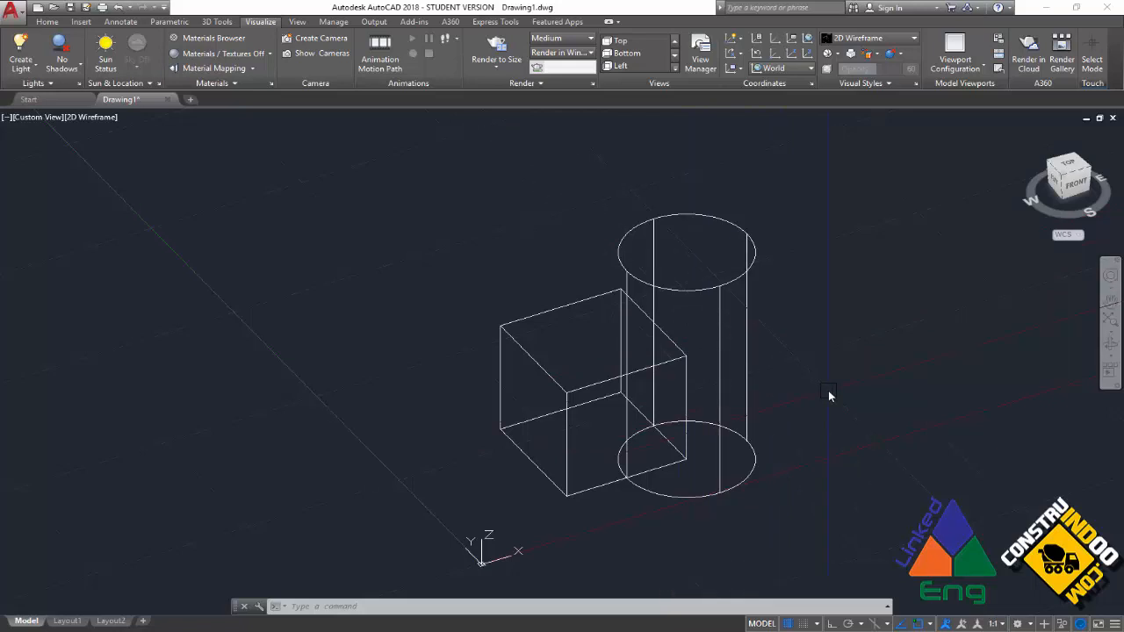
- Combine the cube and cylinder into one solid with UNION, and check the result by selecting it
{"action": "type", "text": "UNION"}
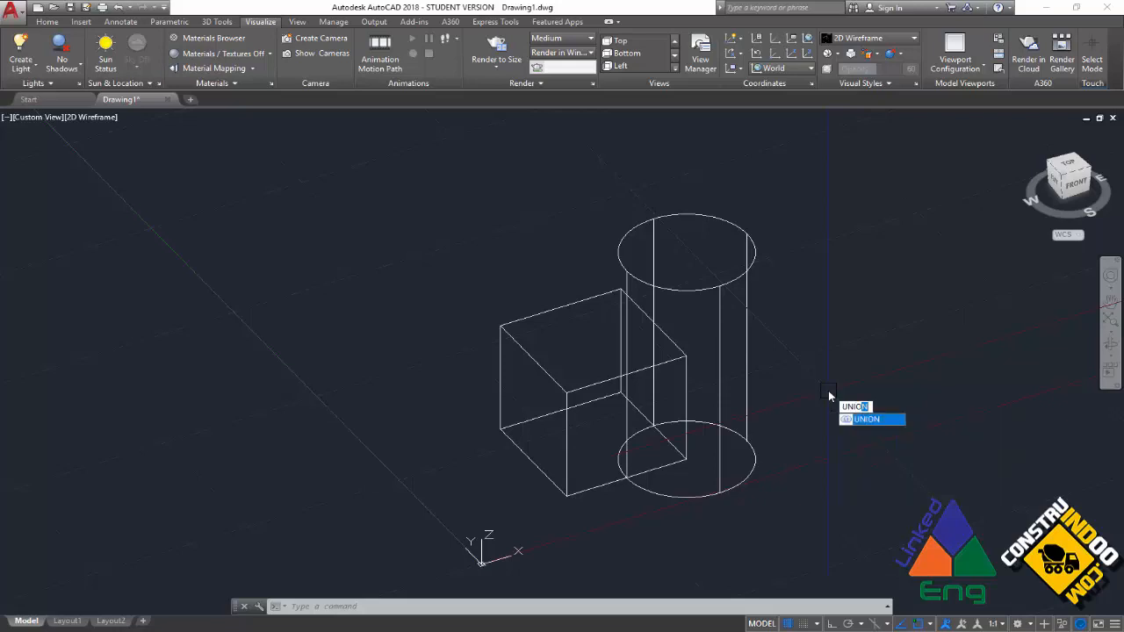
{"action": "key", "text": "Return"}
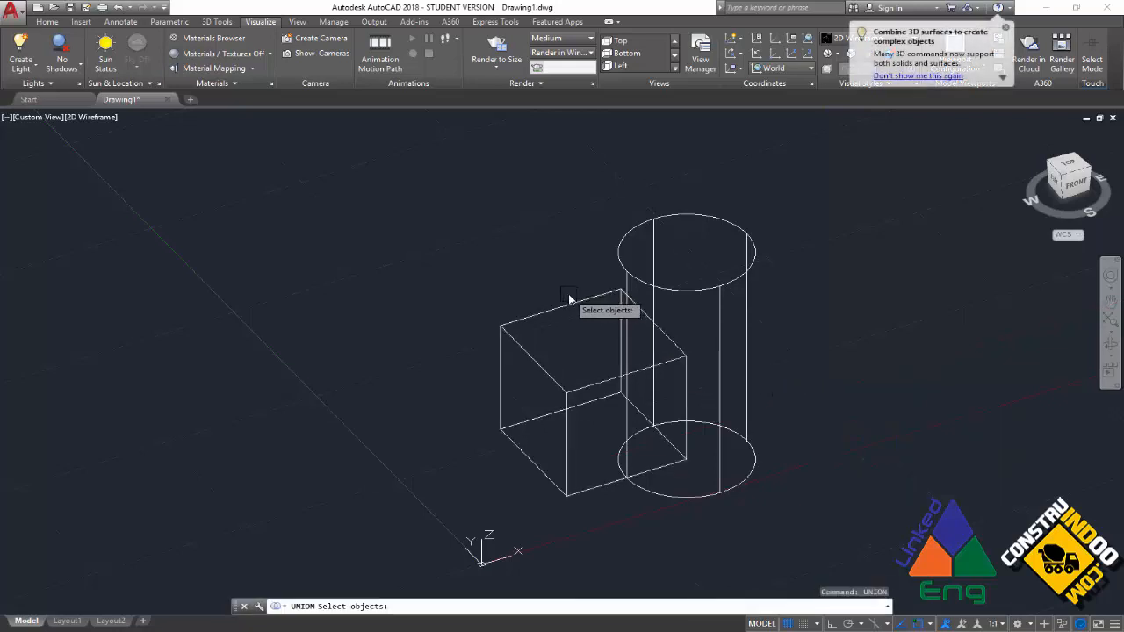
{"action": "left_click", "coordinate": [569, 301]}
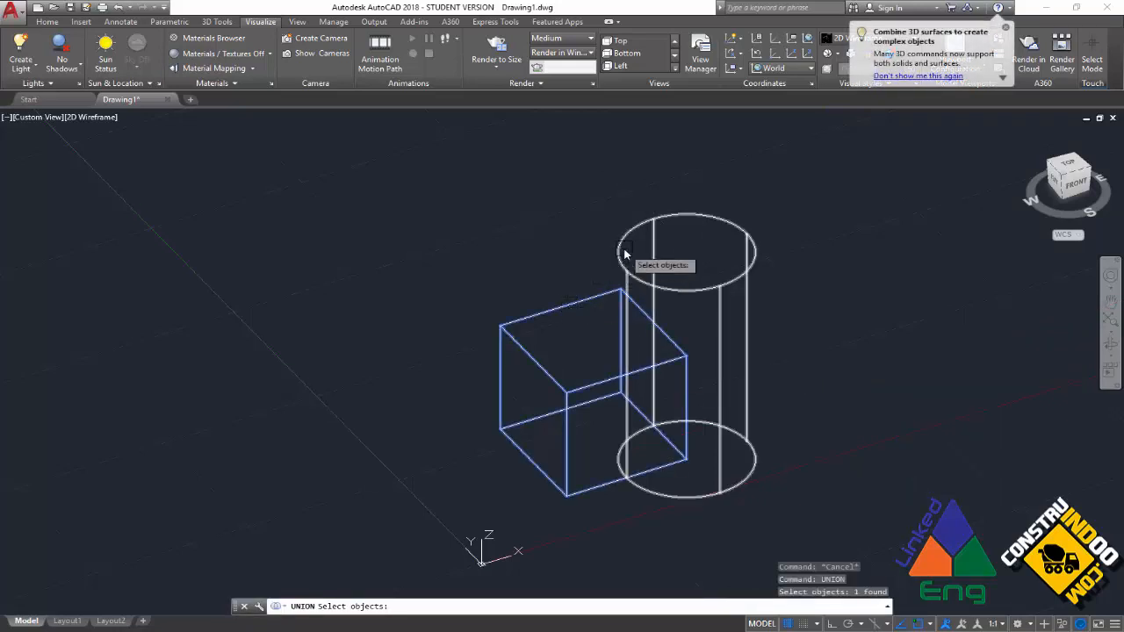
{"action": "left_click", "coordinate": [626, 254]}
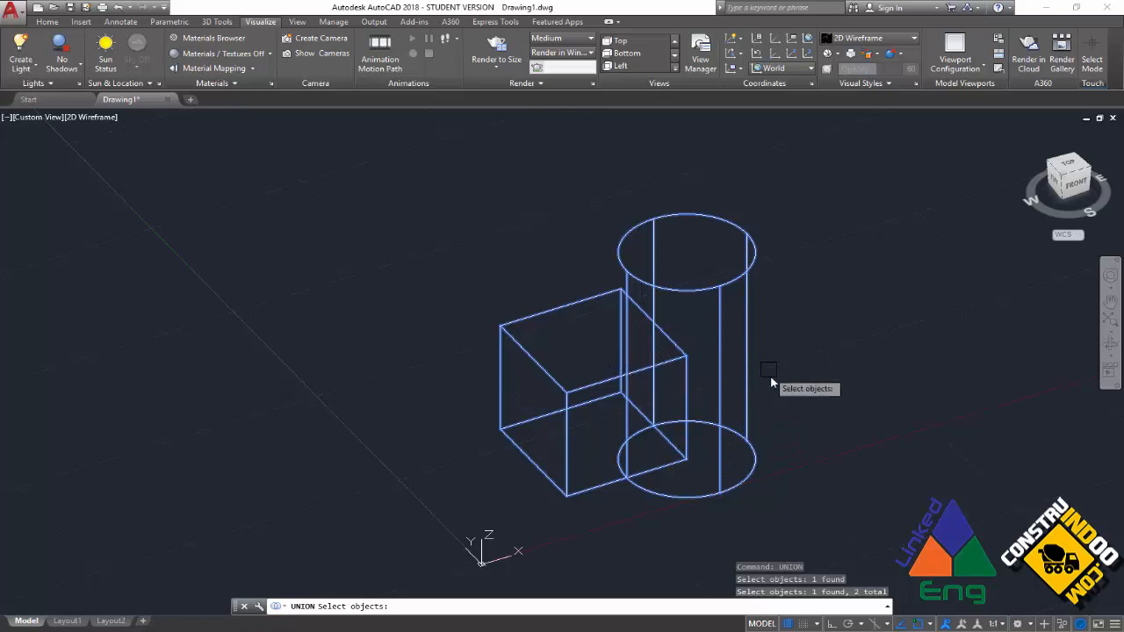
{"action": "key", "text": "Return"}
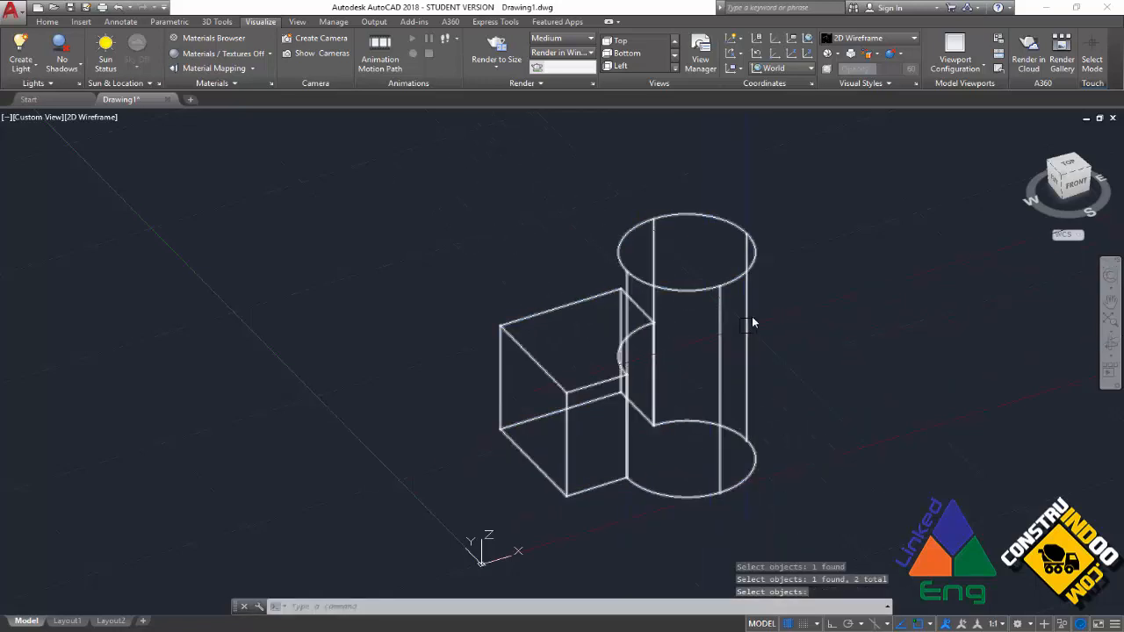
{"action": "left_click", "coordinate": [745, 277]}
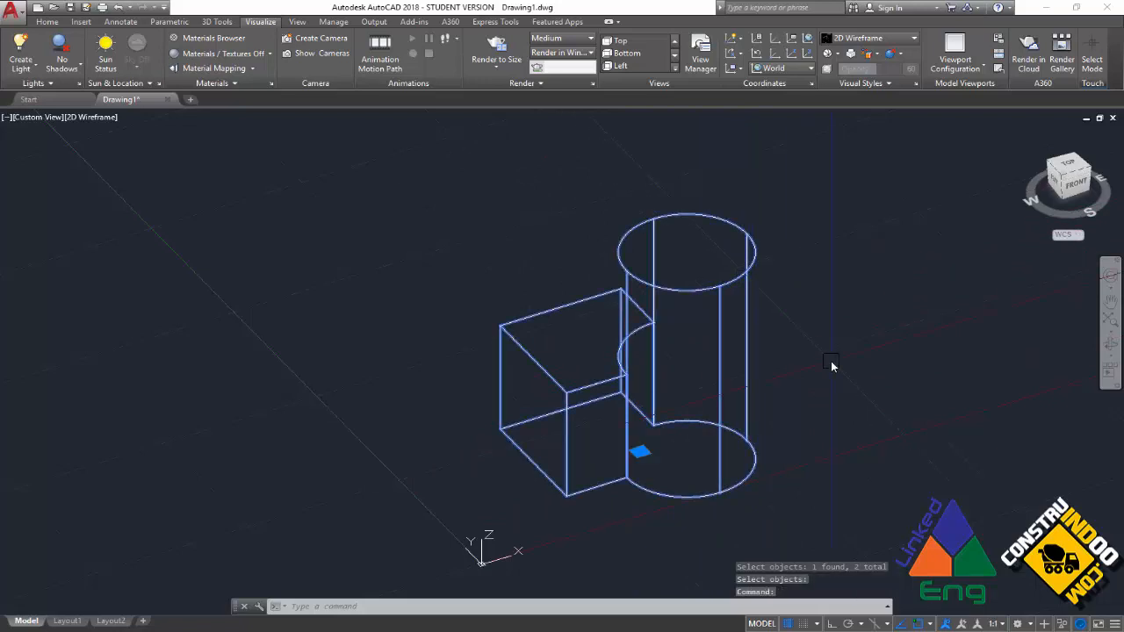
{"action": "key", "text": "Escape"}
- Query the mass properties of the united cube-and-cylinder solid with MASSPROP
{"action": "middle_click_drag", "start_coordinate": [837, 361], "coordinate": [865, 364], "text": "shift"}
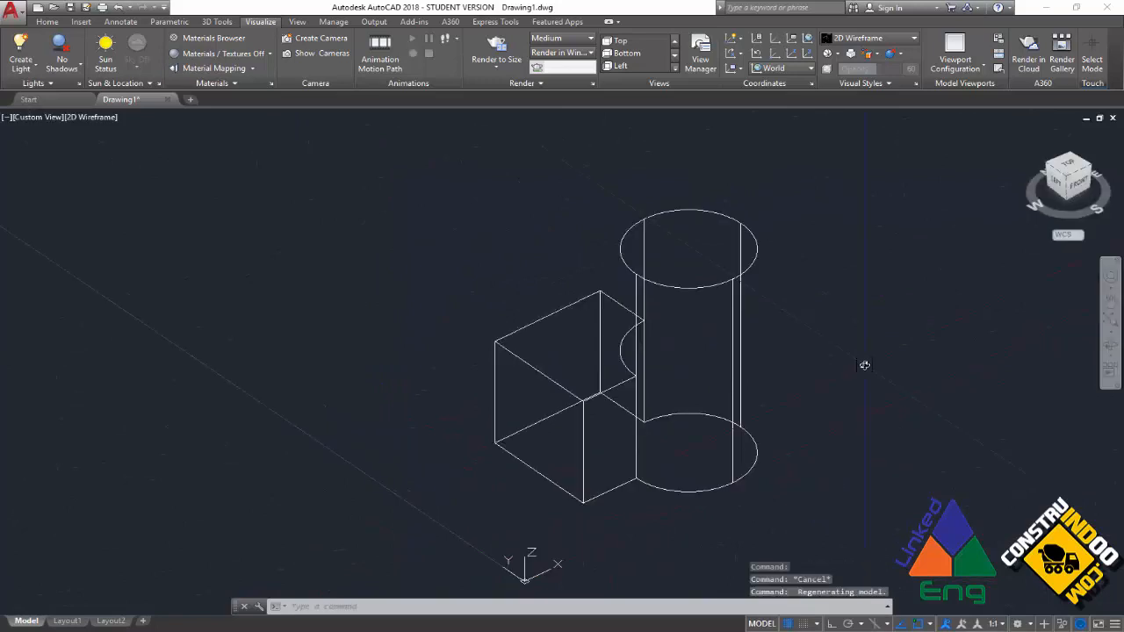
{"action": "type", "text": "massprop"}
{"action": "key", "text": "Return"}
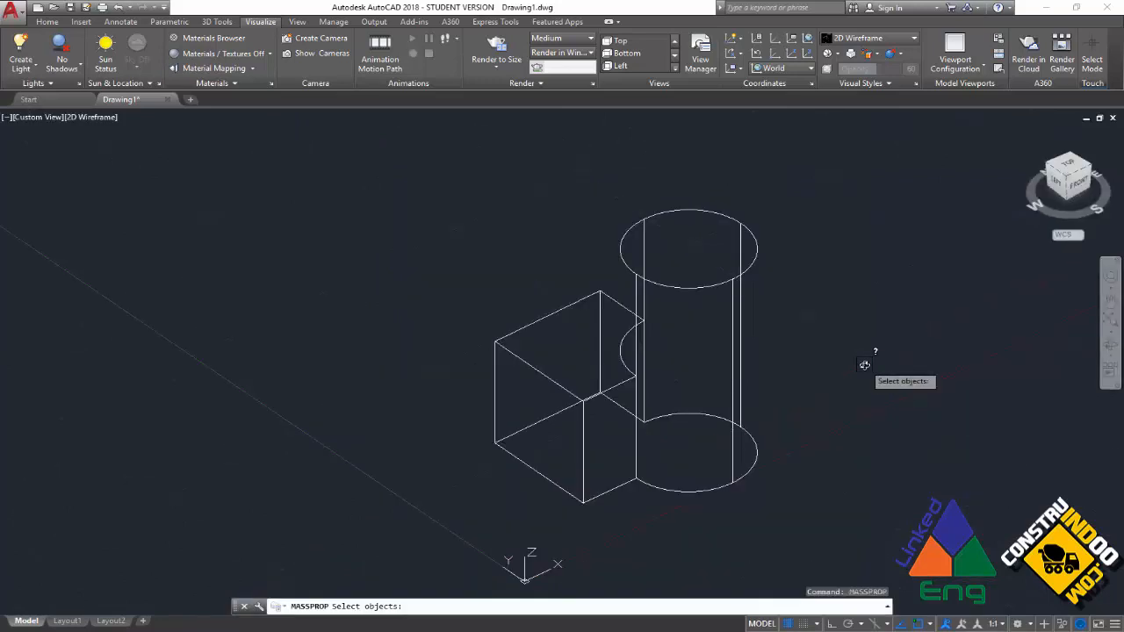
{"action": "left_click", "coordinate": [693, 263]}
{"action": "key", "text": "Return"}
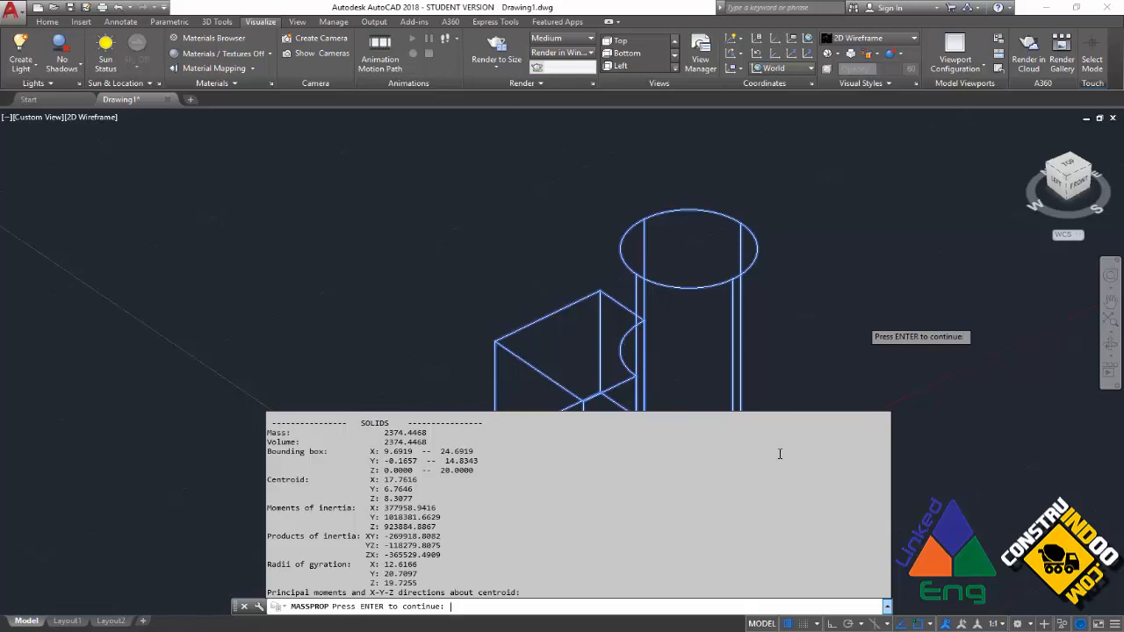
{"action": "key", "text": "Return"}
{"action": "key", "text": "Escape"}
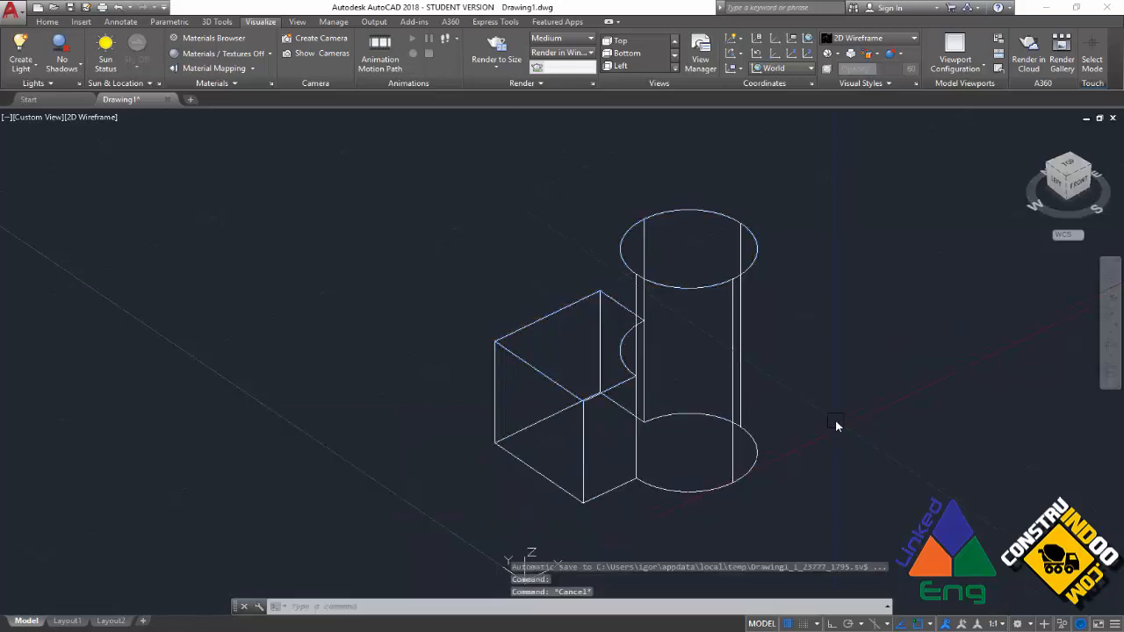
- Undo the union of the cube and cylinder, and check the restored cube by selecting it
{"action": "key", "text": "ctrl+z"}
{"action": "key", "text": "ctrl+z"}
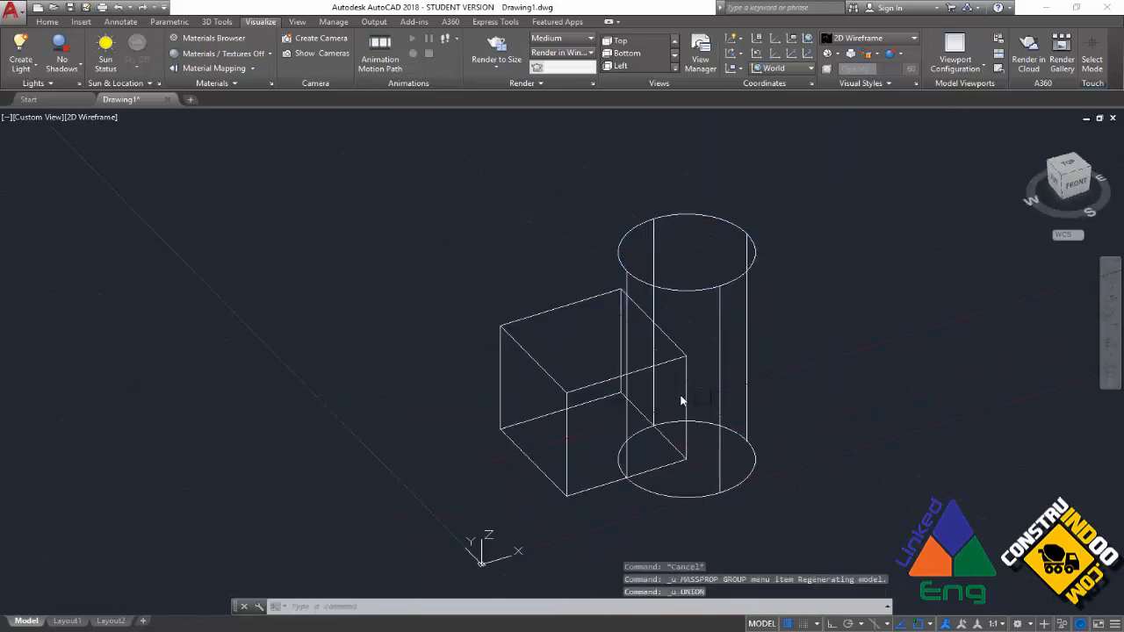
{"action": "left_click", "coordinate": [663, 366]}
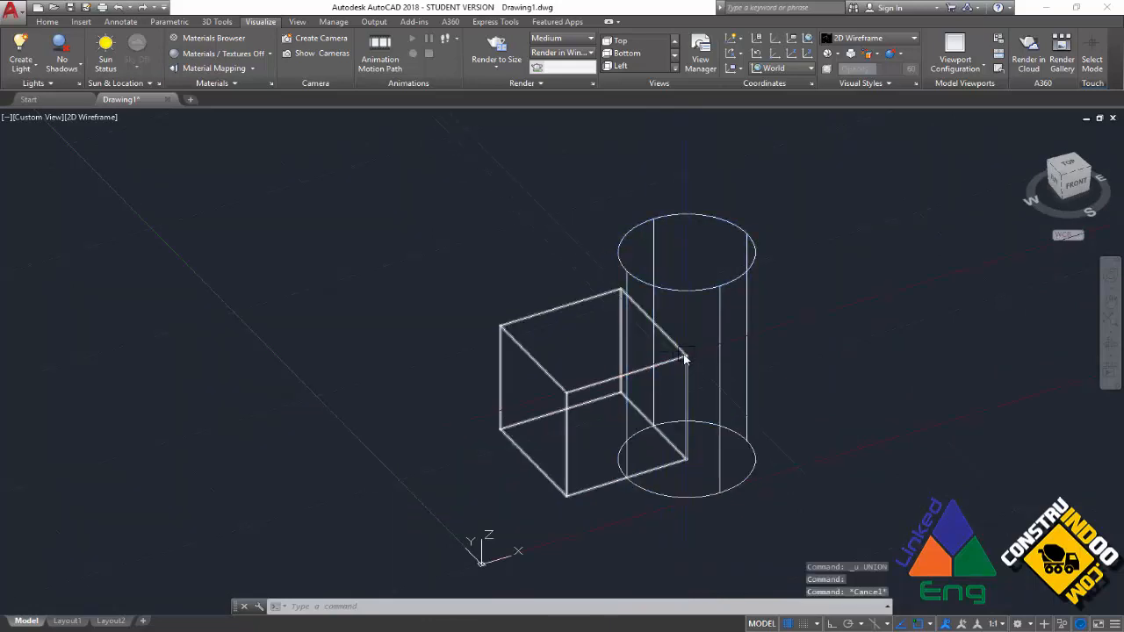
{"action": "key", "text": "Escape"}
{"action": "key", "text": "Escape"}
{"action": "left_click", "coordinate": [687, 355]}
{"action": "key", "text": "Escape"}
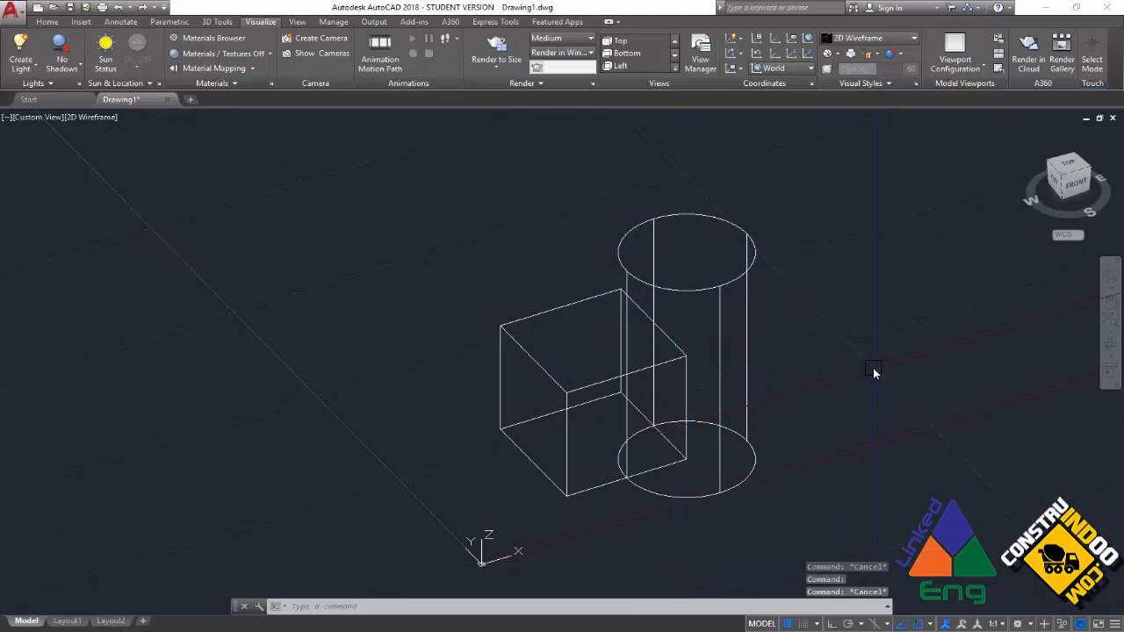
- Run INTERFERE on the cylinder and cube as one set, keeping the interference object instead of deleting it on close
{"action": "type", "text": "INTERFERE"}
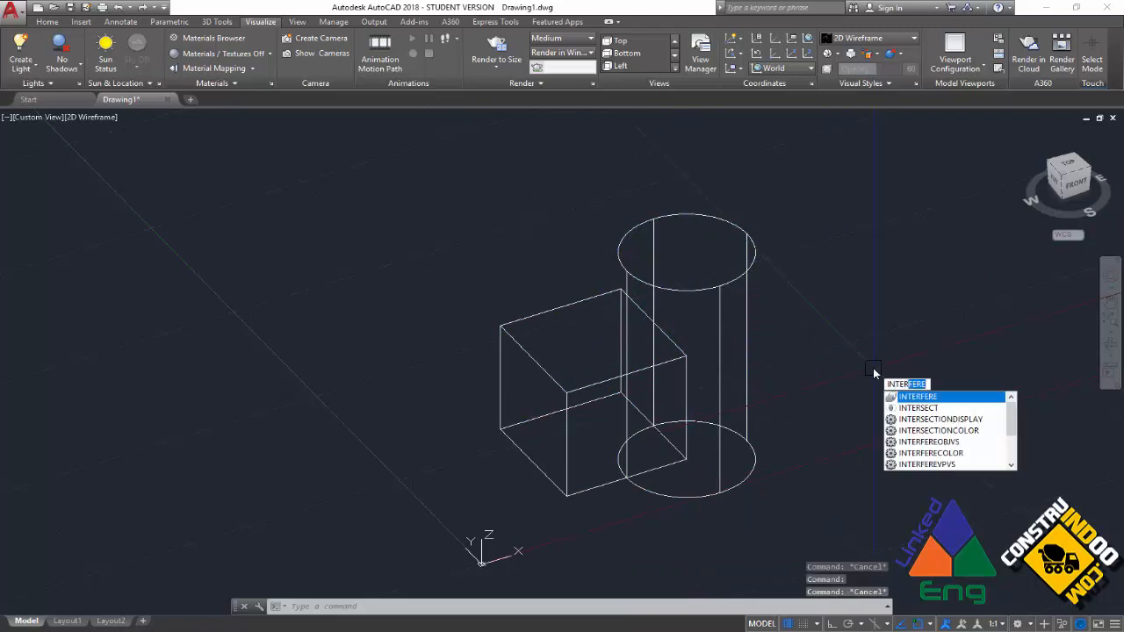
{"action": "key", "text": "Return"}
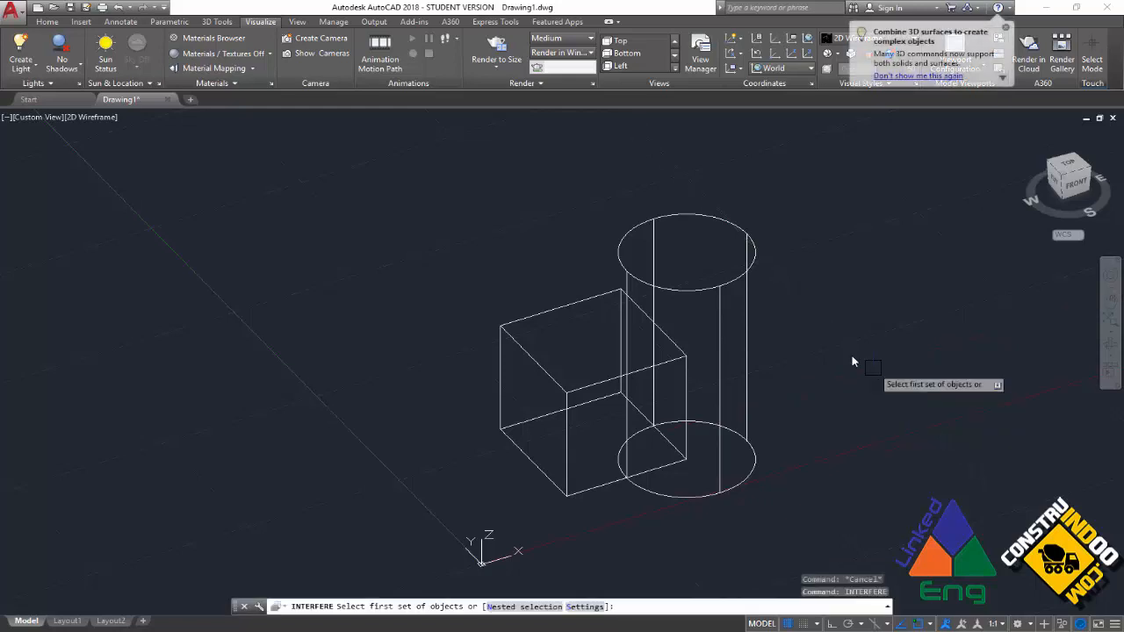
{"action": "left_click", "coordinate": [721, 294]}
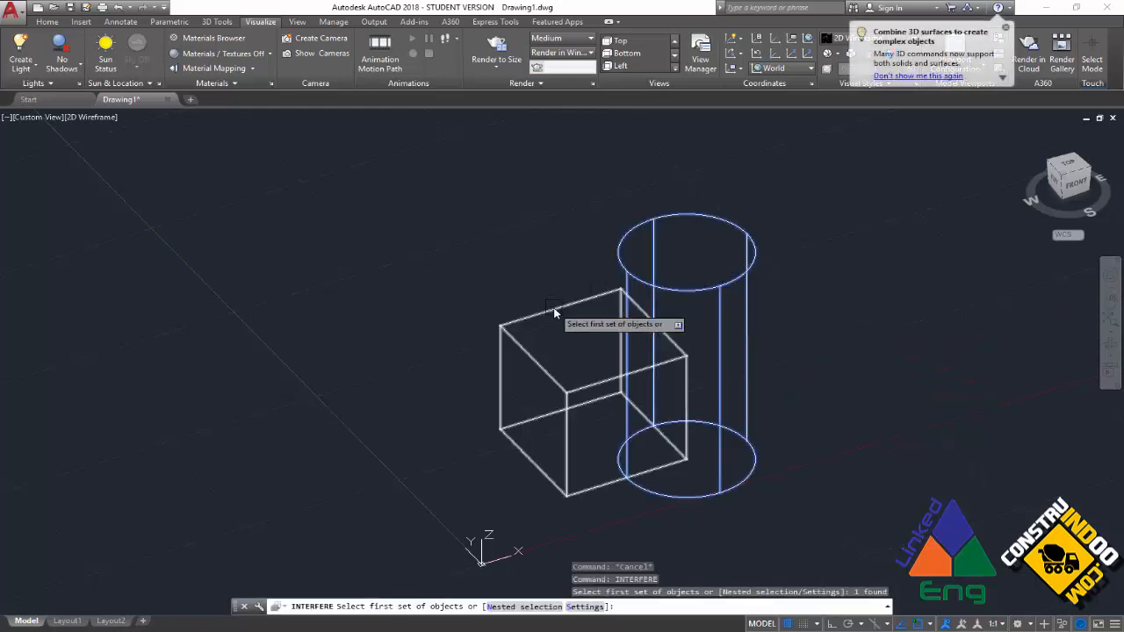
{"action": "left_click", "coordinate": [554, 311]}
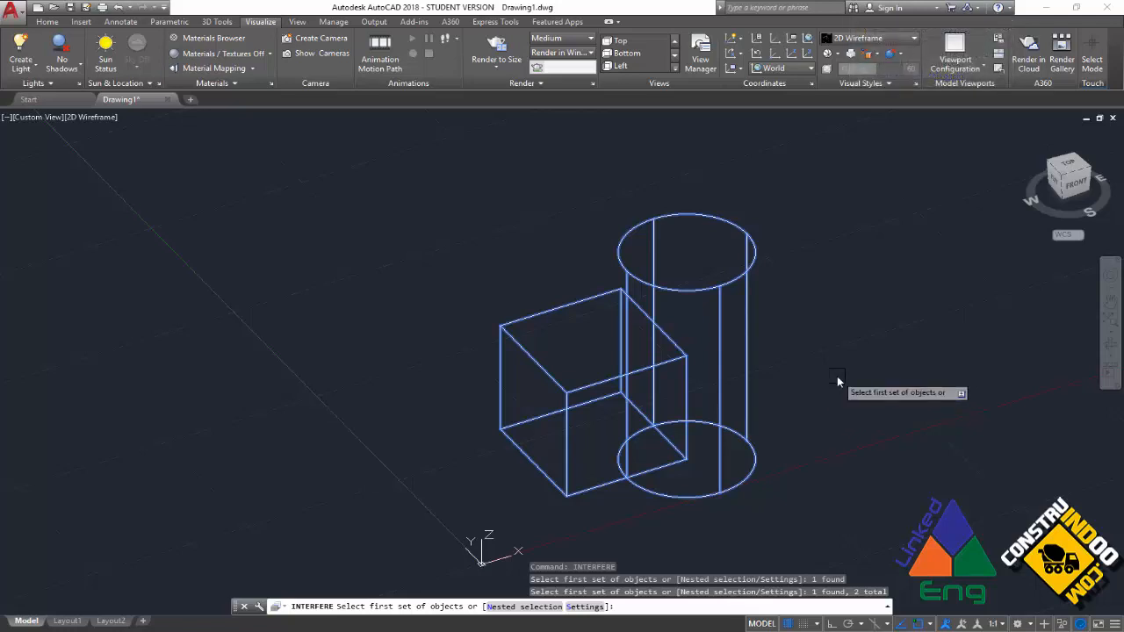
{"action": "key", "text": "Return"}
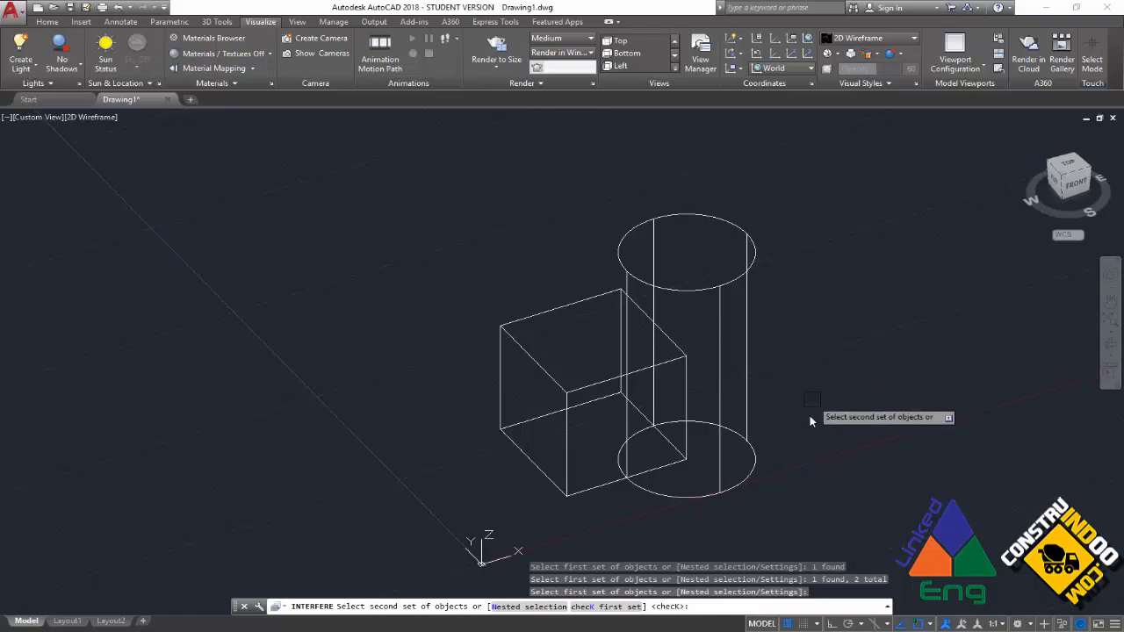
{"action": "key", "text": "Return"}
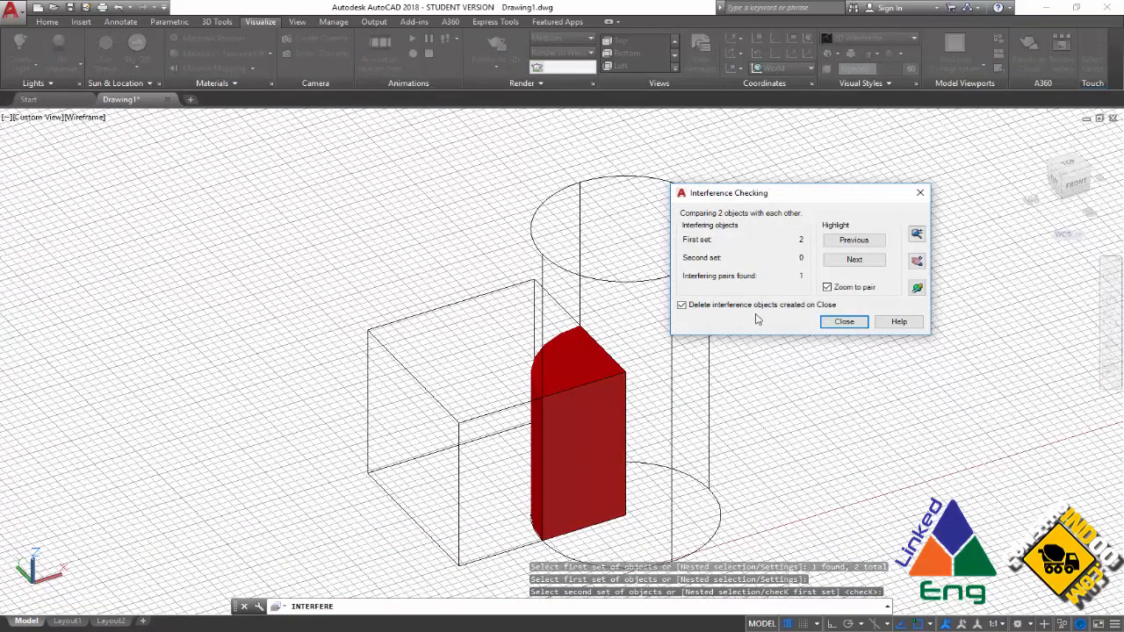
{"action": "left_click_drag", "start_coordinate": [797, 198], "coordinate": [870, 176]}
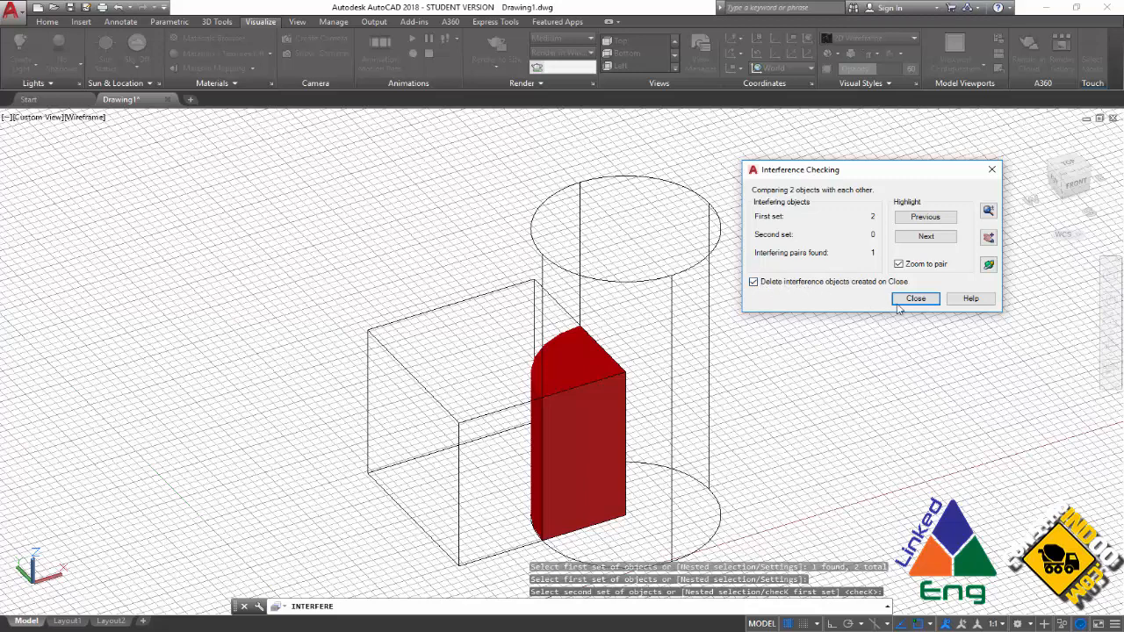
{"action": "left_click", "coordinate": [753, 282]}
{"action": "left_click", "coordinate": [913, 298]}
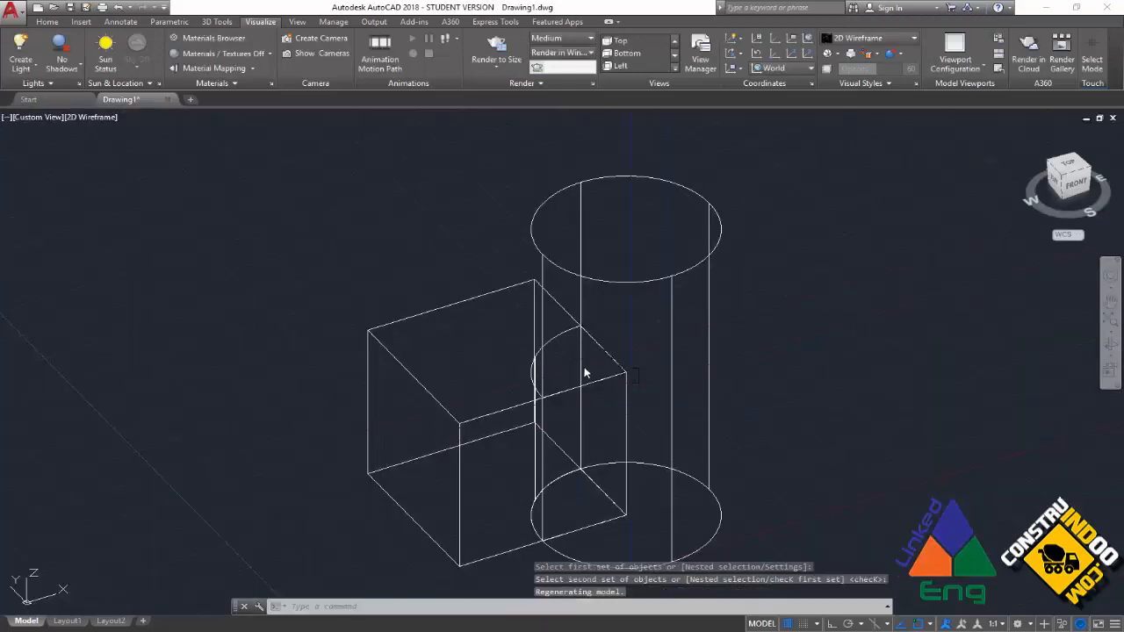
- Move the interference solid out of the overlap to a free spot beyond the cylinder, away from the cube
{"action": "left_click", "coordinate": [563, 338]}
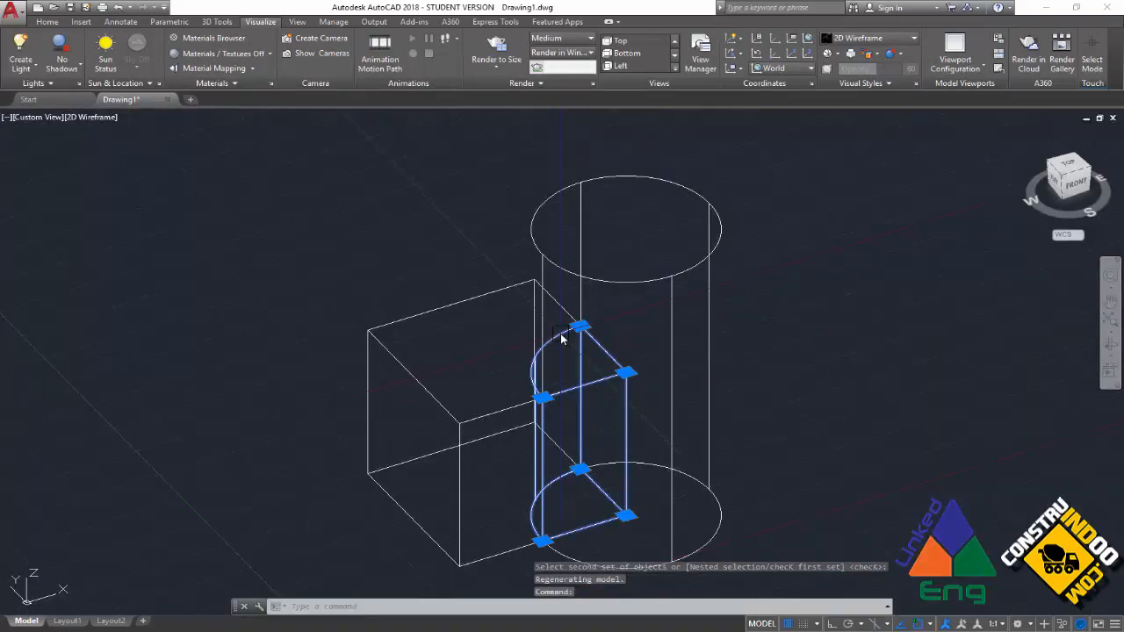
{"action": "type", "text": "m"}
{"action": "key", "text": "Return"}
{"action": "left_click", "coordinate": [578, 395]}
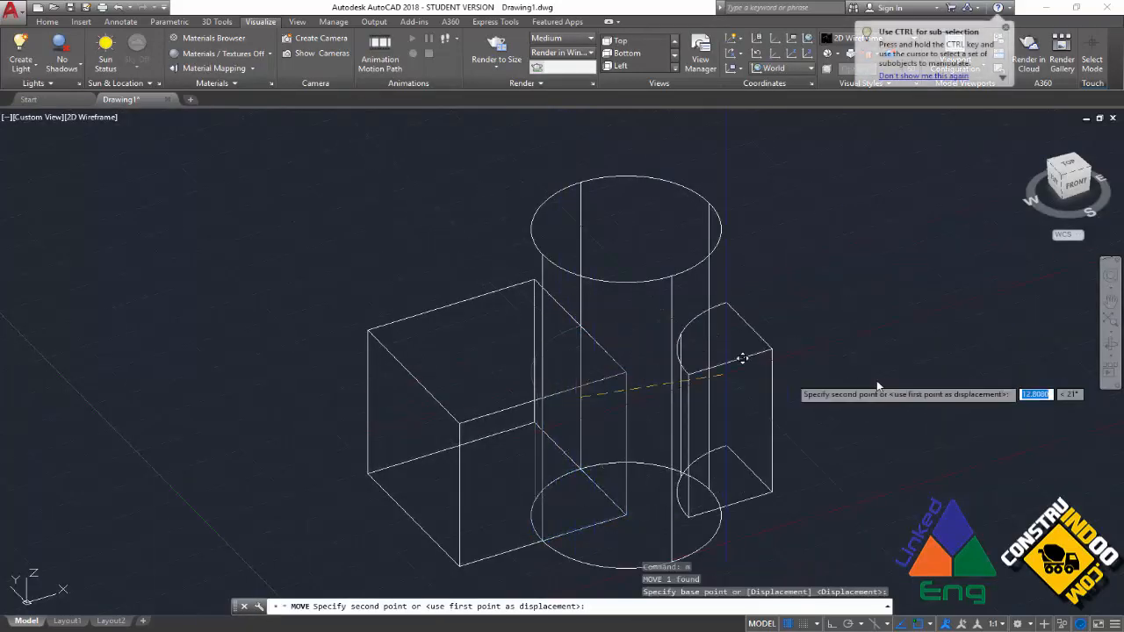
{"action": "left_click", "coordinate": [934, 351]}
{"action": "key", "text": "Escape"}
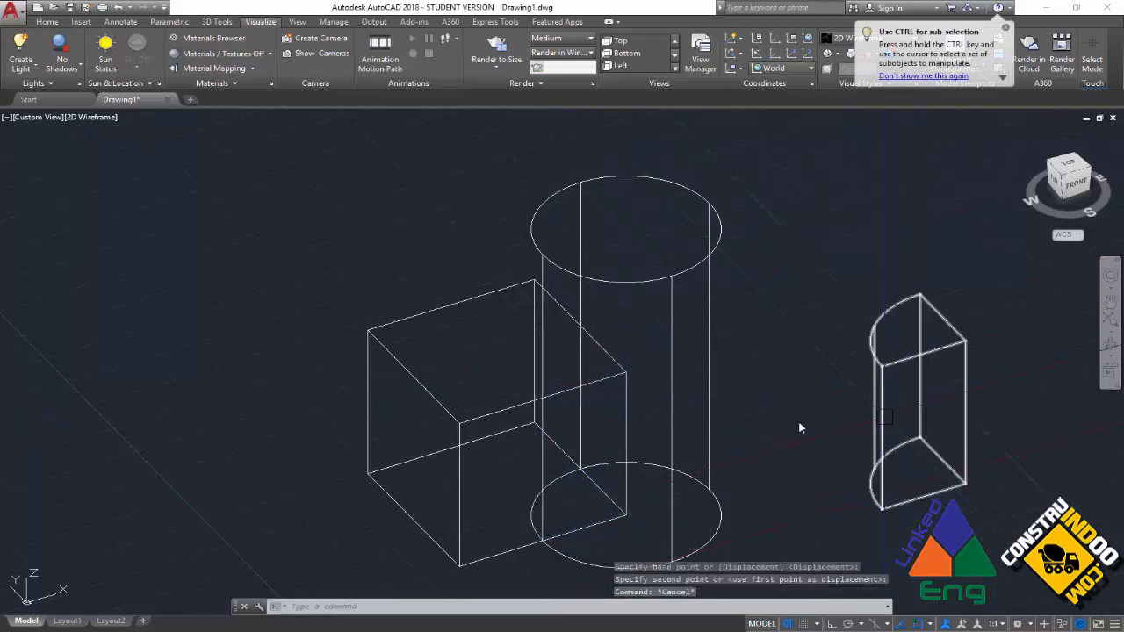
- Query the mass properties of the separated interference solid with MASSPROP, and exit without writing the analysis to a file
{"action": "type", "text": "massprop"}
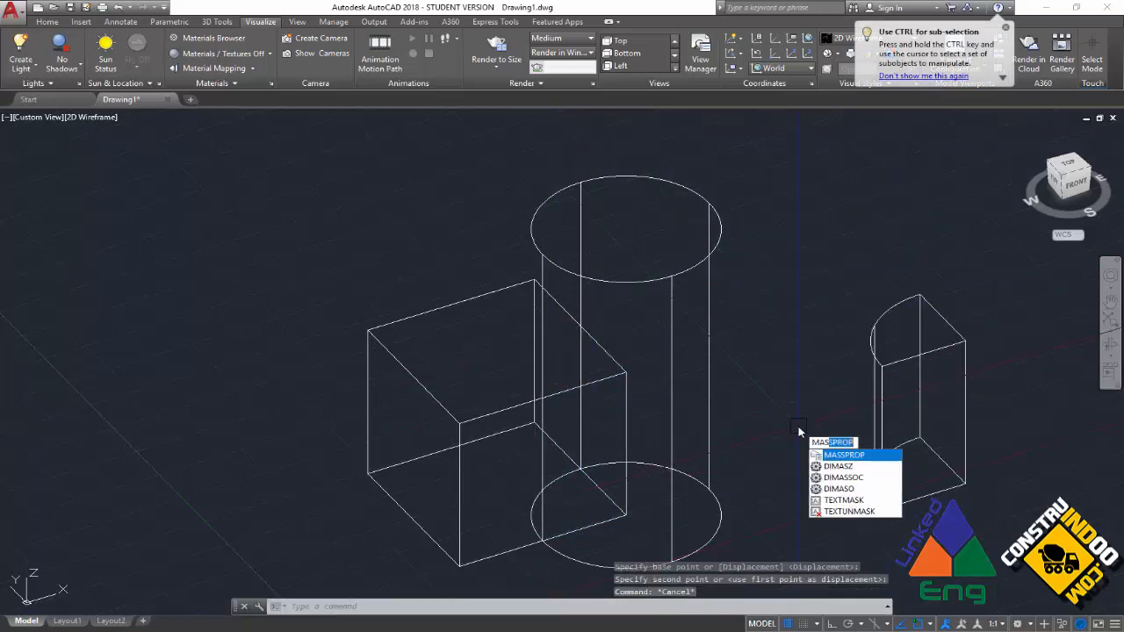
{"action": "key", "text": "Return"}
{"action": "left_click", "coordinate": [872, 348]}
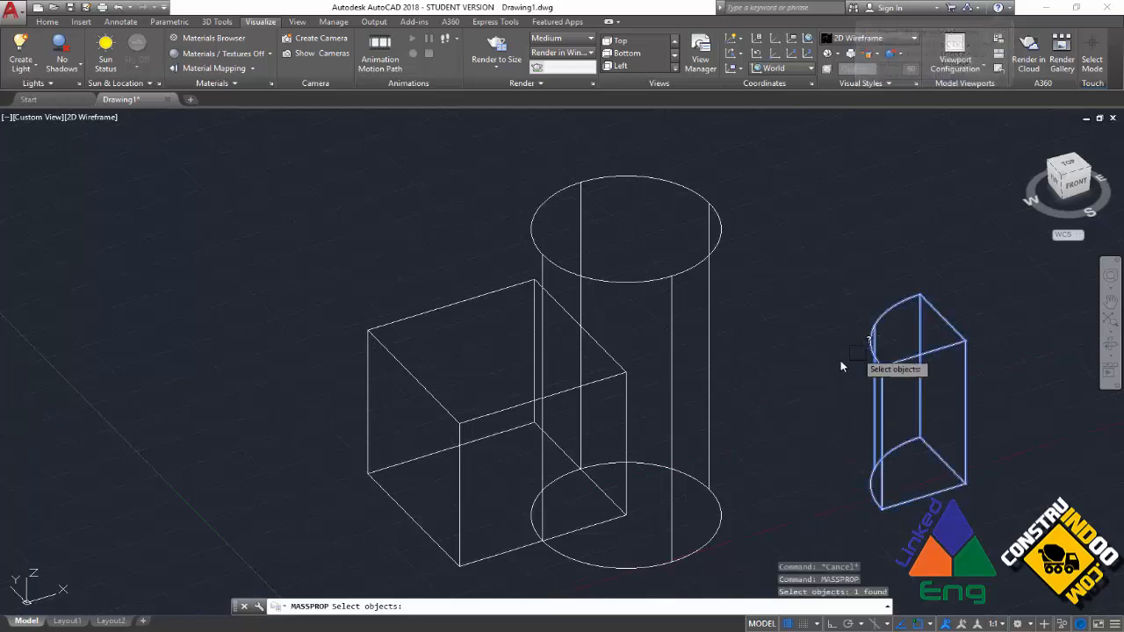
{"action": "key", "text": "Return"}
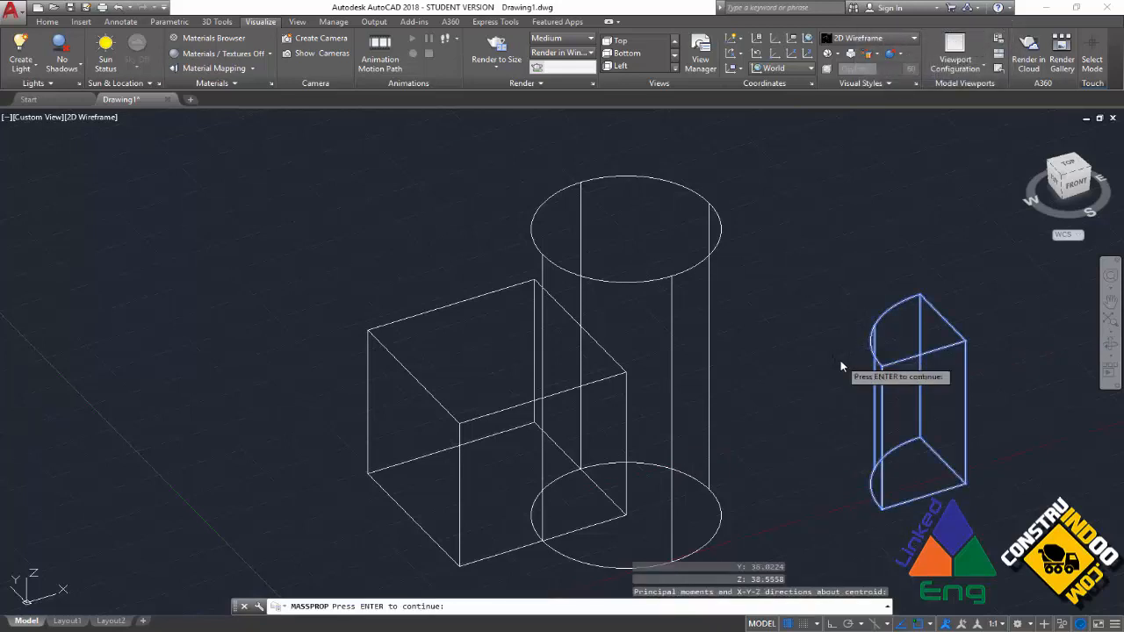
{"action": "key", "text": "F2"}
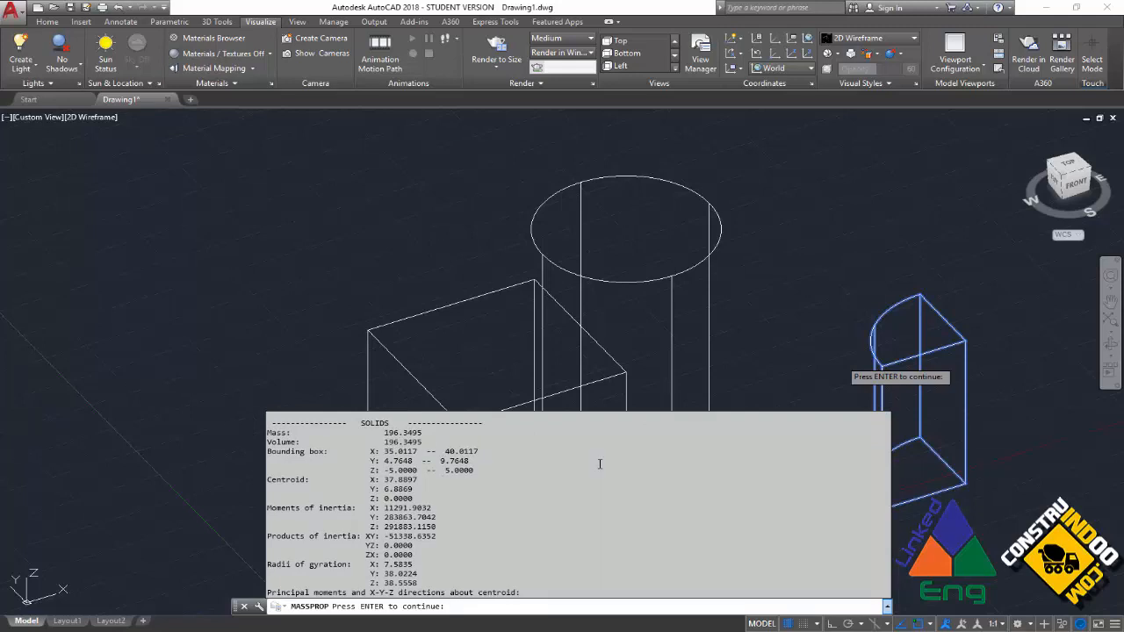
{"action": "key", "text": "Return"}
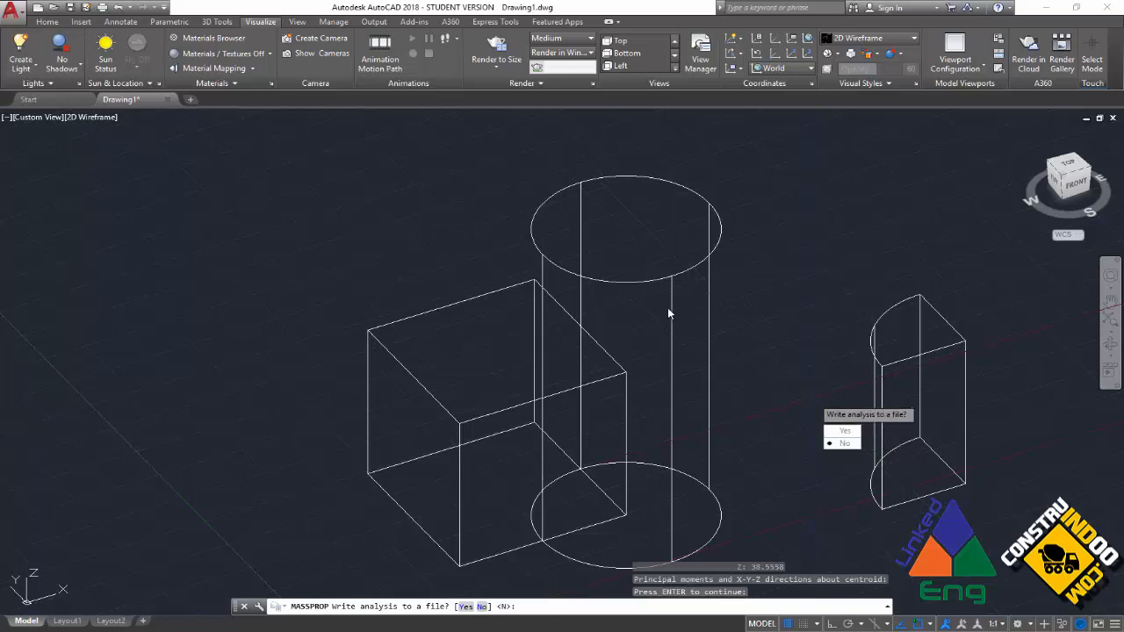
{"action": "key", "text": "Escape"}
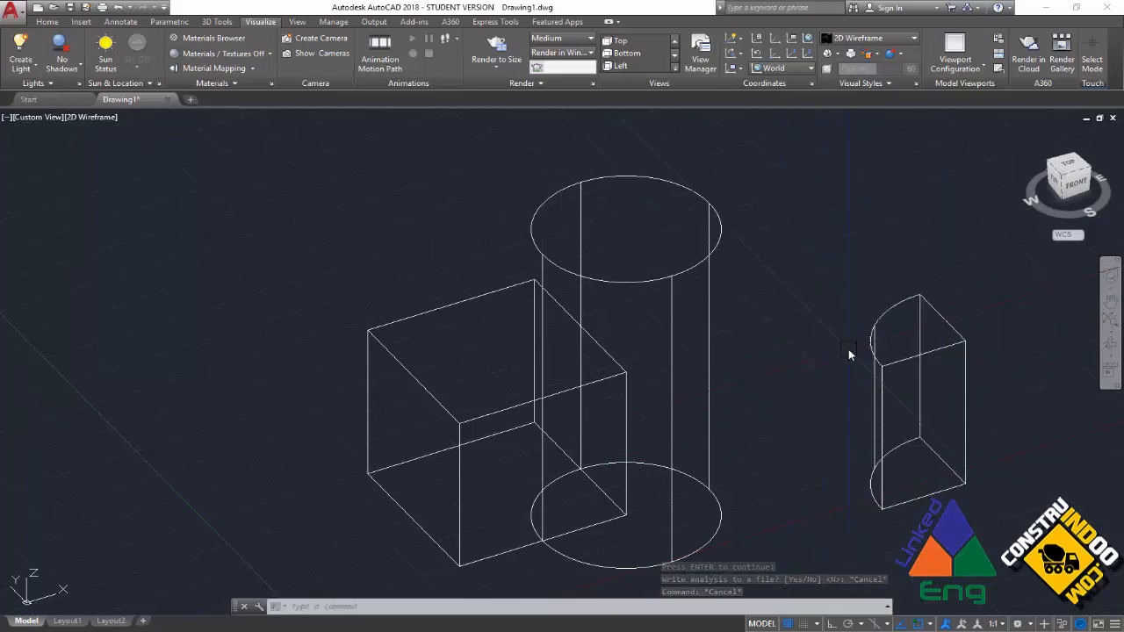
- Delete the separated interference solid beyond the cylinder
{"action": "left_click", "coordinate": [890, 335]}
{"action": "key", "text": "Delete"}
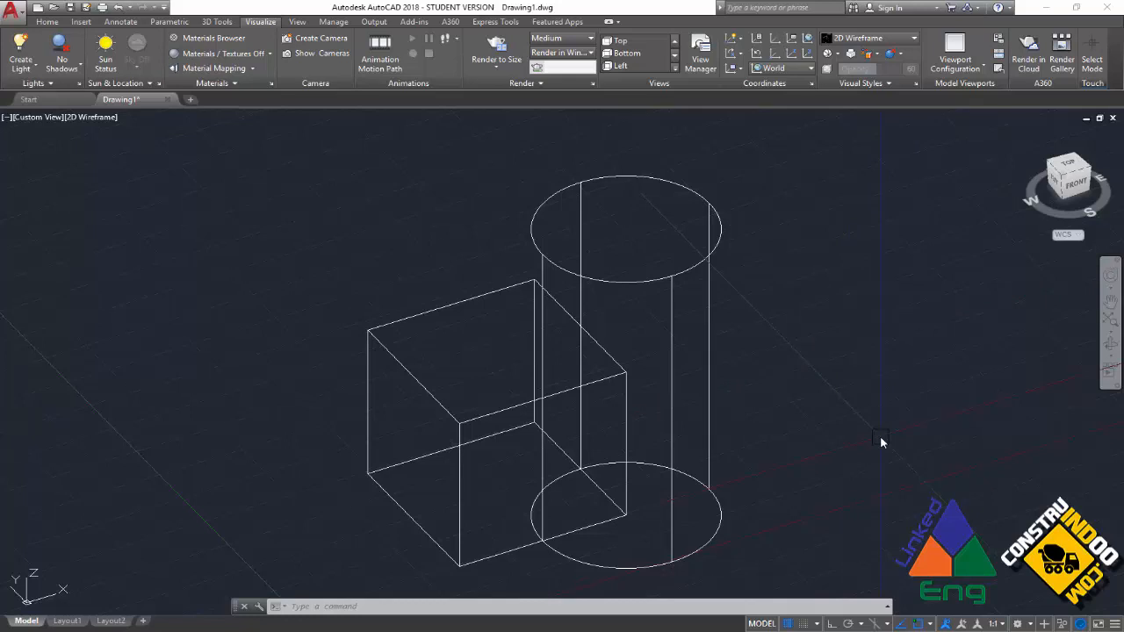
- Subtract the cylinder from the cube and inspect the curved cut from another angle
{"action": "type", "text": "SU"}
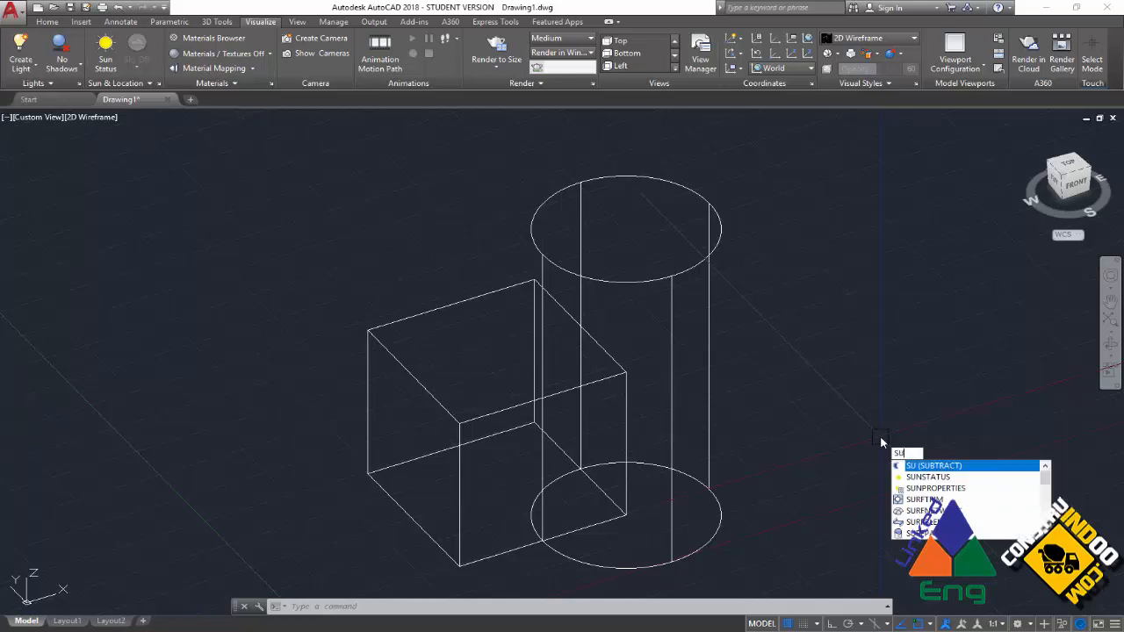
{"action": "key", "text": "Return"}
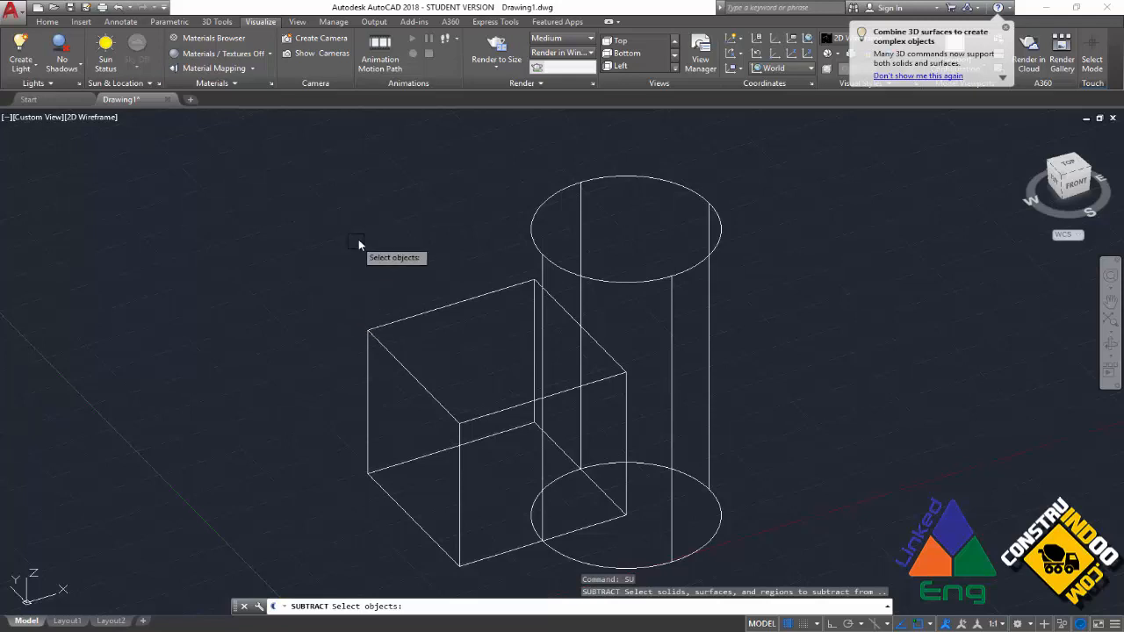
{"action": "left_click", "coordinate": [395, 322]}
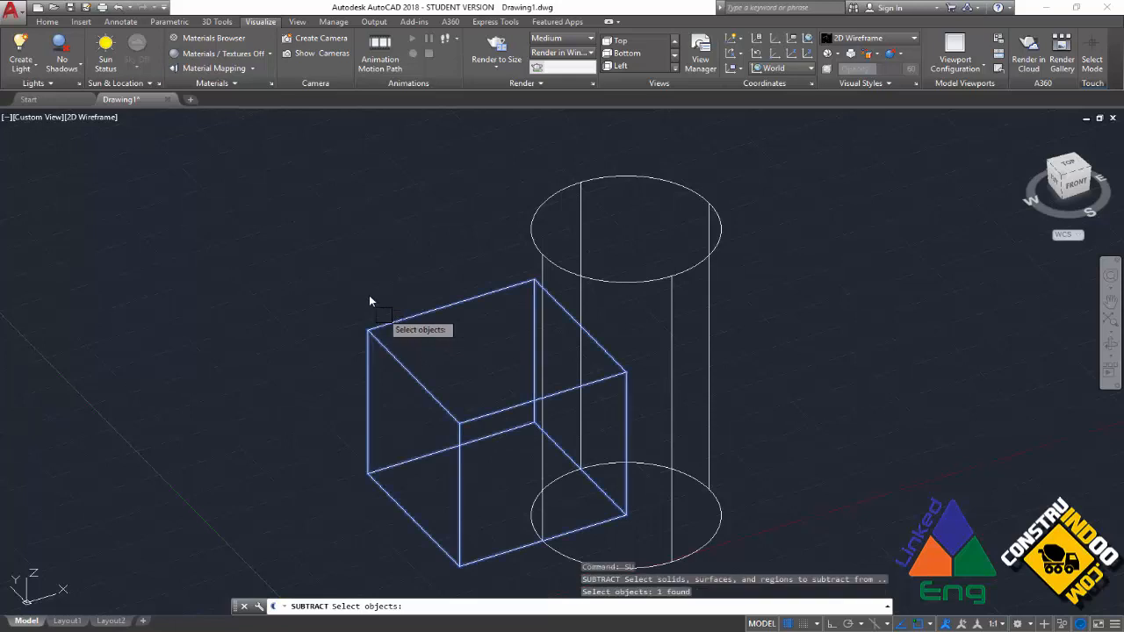
{"action": "left_click", "coordinate": [546, 202]}
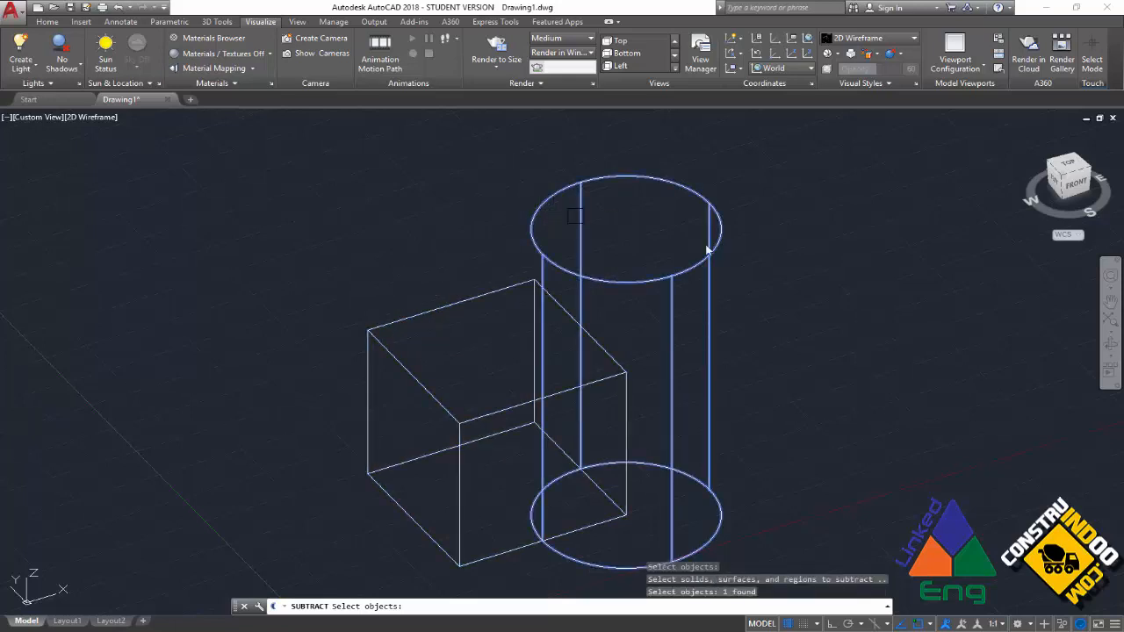
{"action": "key", "text": "Return"}
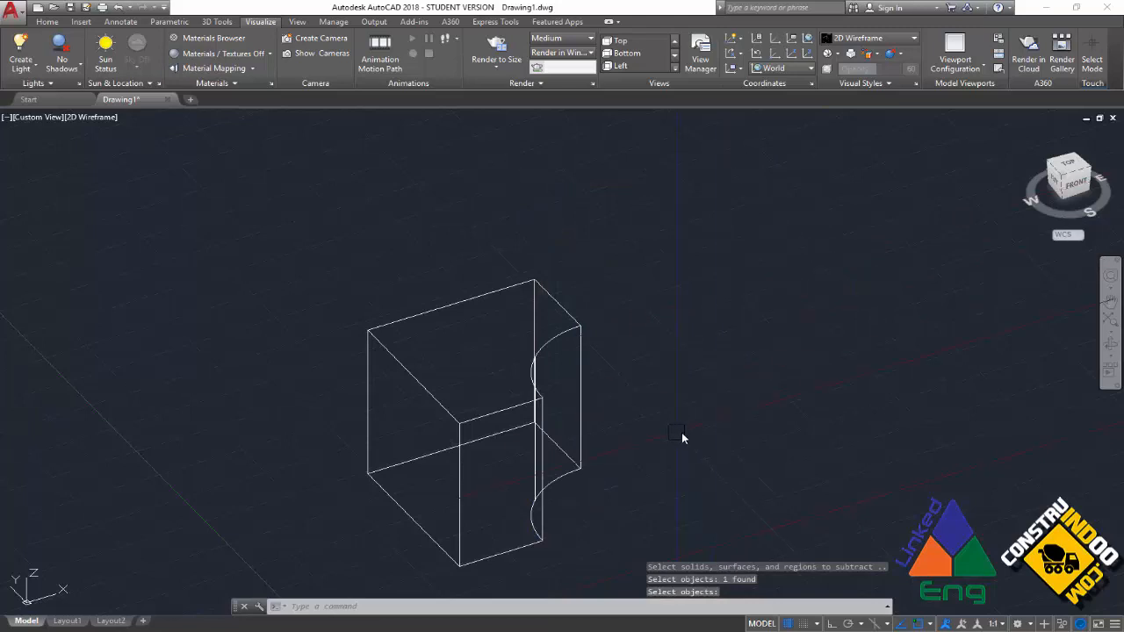
{"action": "middle_click_drag", "start_coordinate": [682, 432], "coordinate": [763, 434], "text": "shift"}
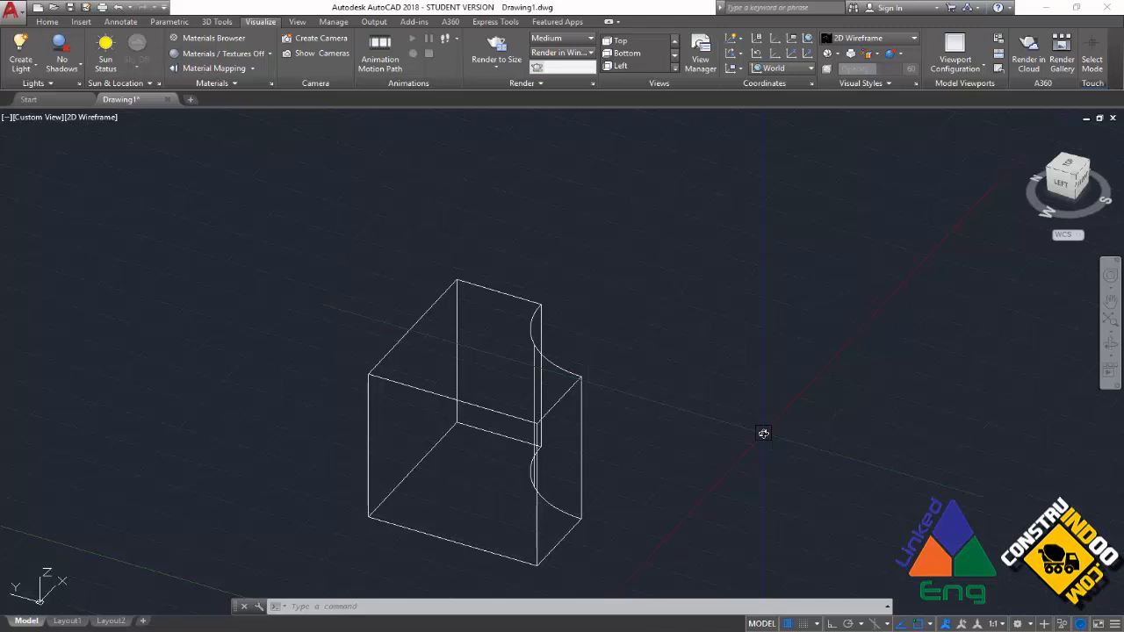
- Undo the subtraction of the cylinder from the cube
{"action": "key", "text": "ctrl+z"}
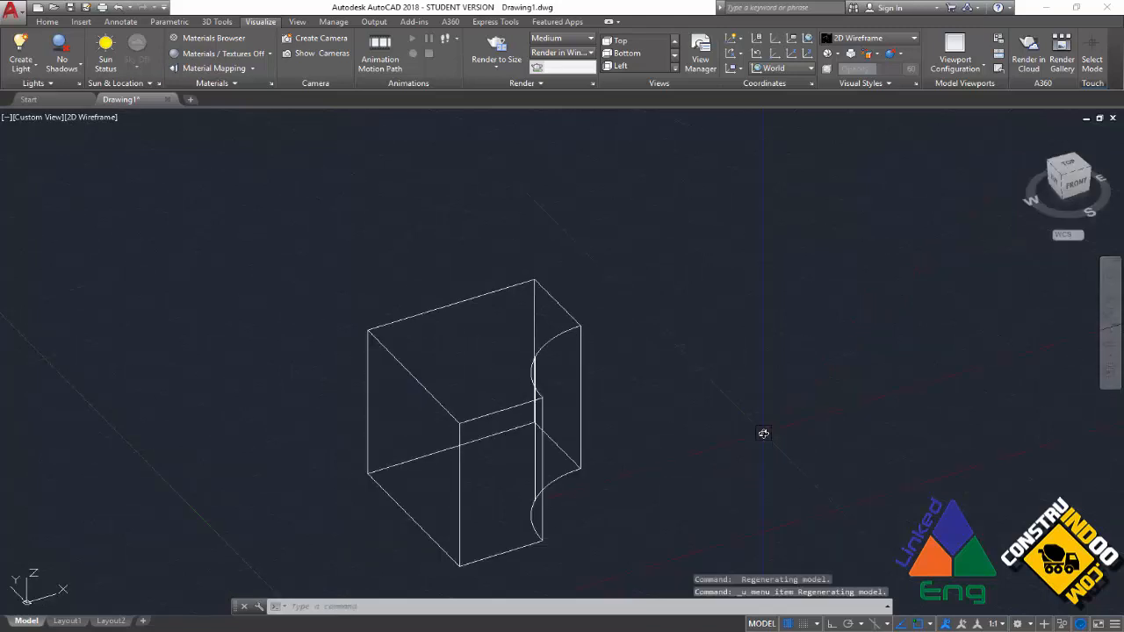
{"action": "key", "text": "ctrl+z"}
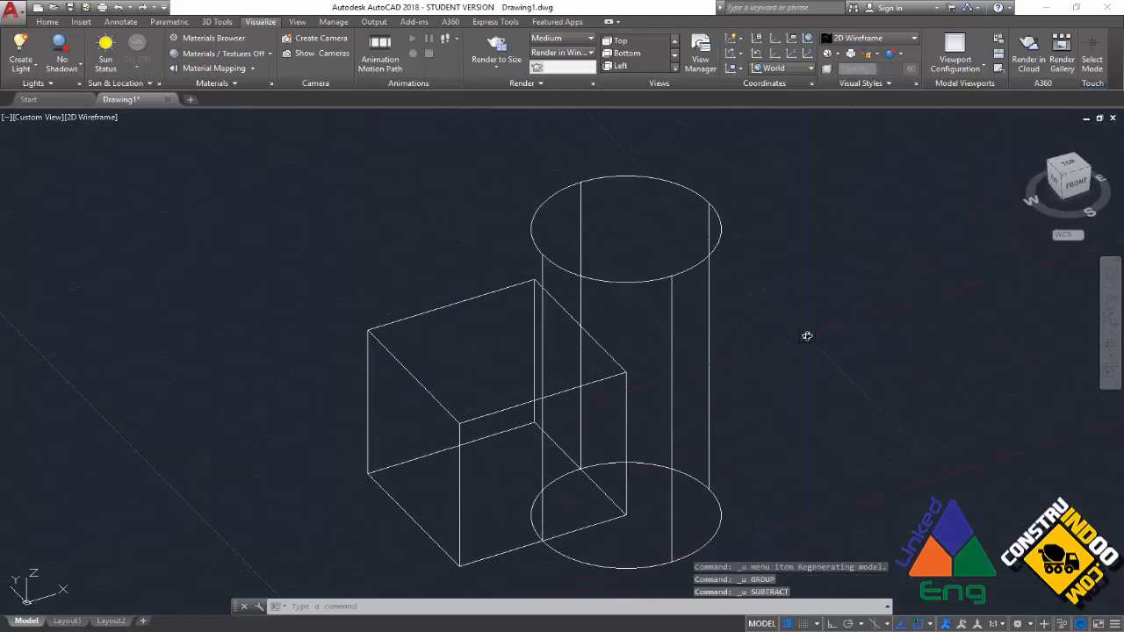
{"action": "type", "text": "u"}
{"action": "key", "text": "Return"}
- Subtract the cube from the cylinder and inspect the notch in the cylinder's lower part
{"action": "type", "text": "su"}
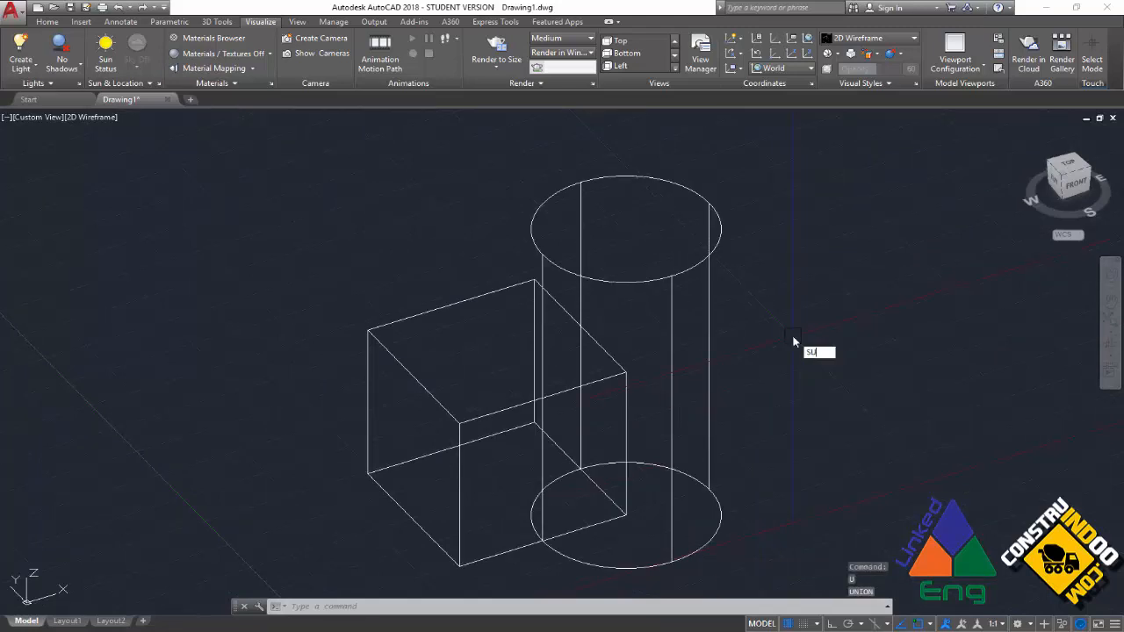
{"action": "key", "text": "Return"}
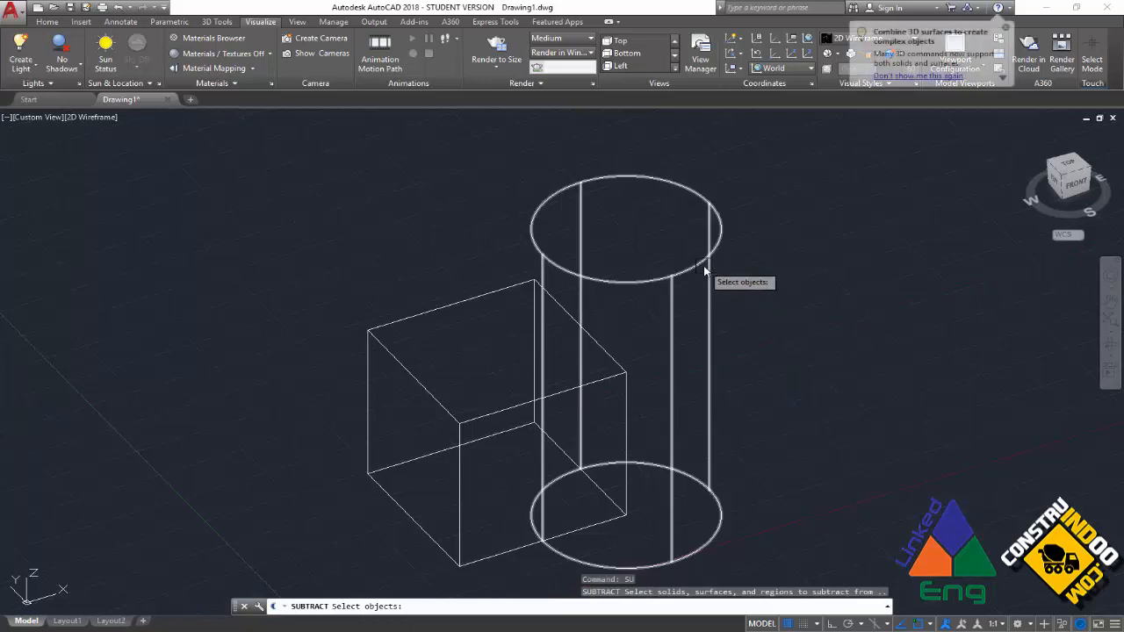
{"action": "left_click", "coordinate": [708, 265]}
{"action": "key", "text": "Return"}
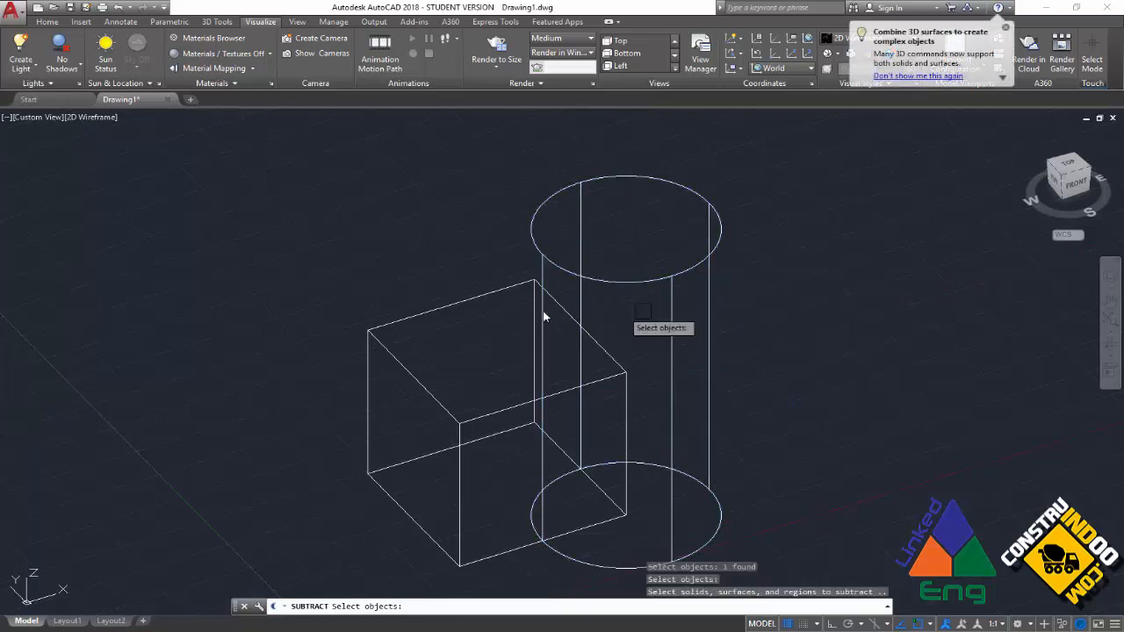
{"action": "left_click", "coordinate": [465, 302]}
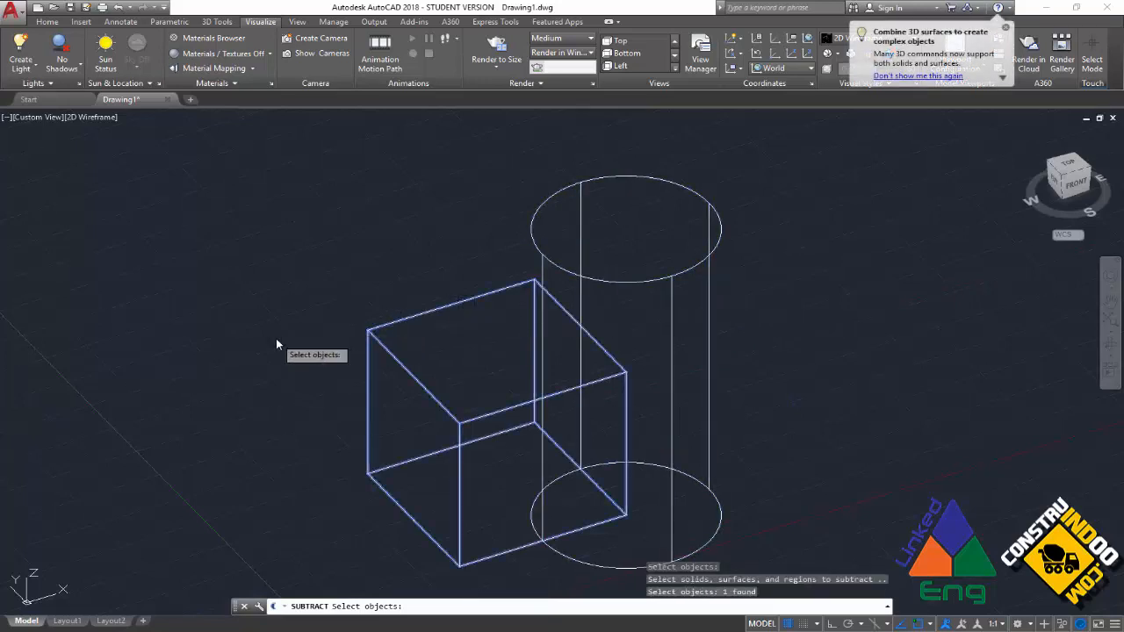
{"action": "key", "text": "Return"}
{"action": "middle_click_drag", "start_coordinate": [326, 397], "coordinate": [396, 367], "text": "shift"}
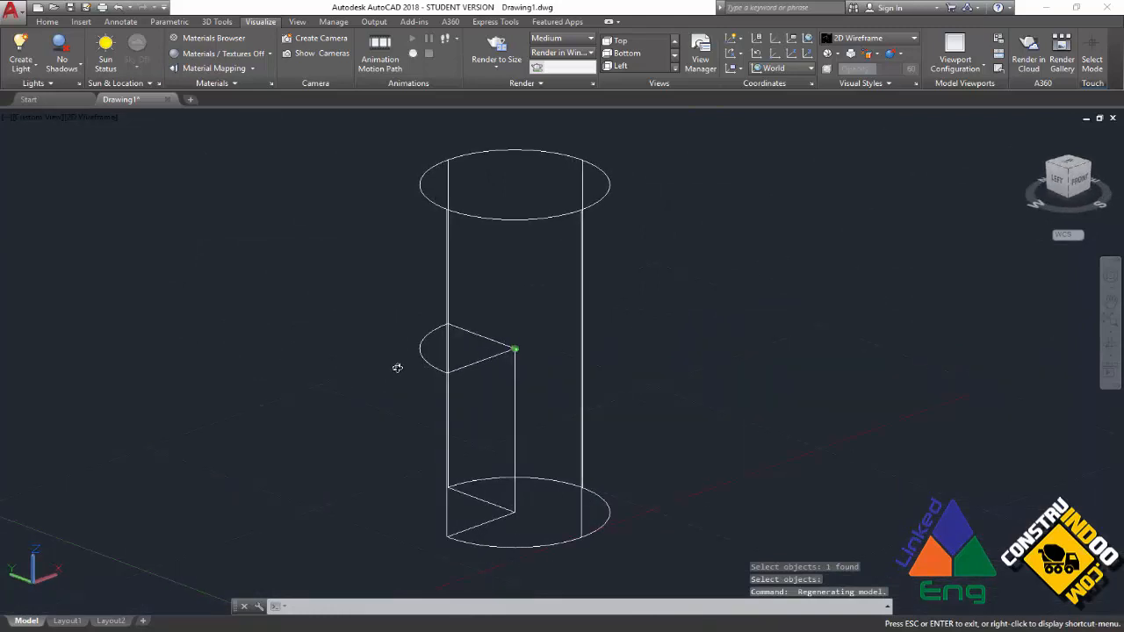
{"action": "scroll", "coordinate": [696, 401], "scroll_direction": "down", "scroll_amount": 2}
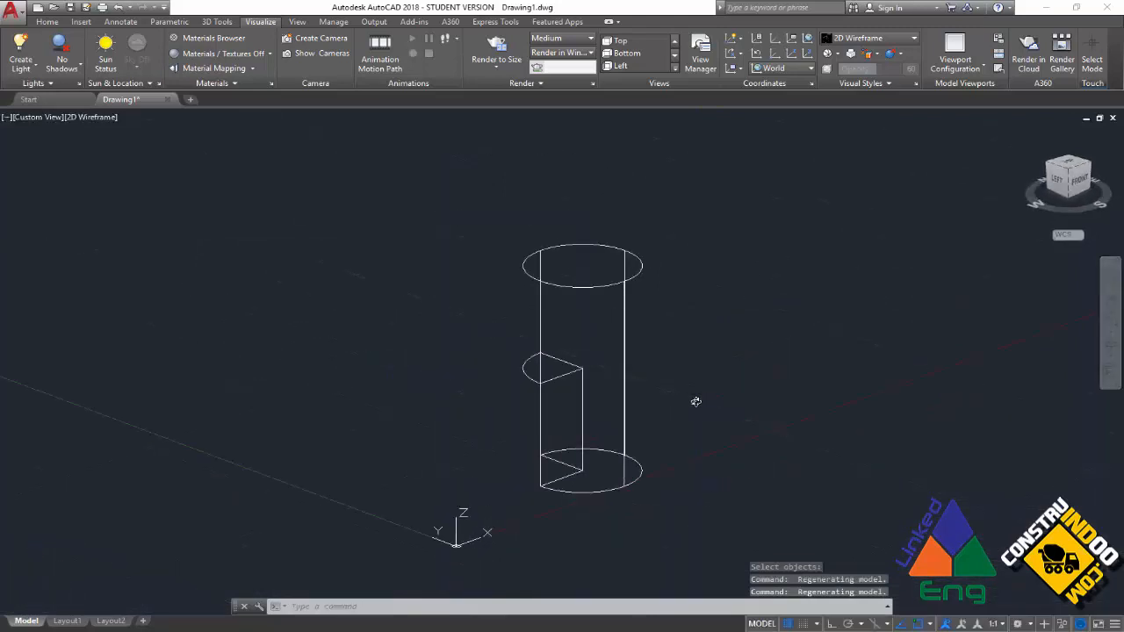
- Undo the view changes and the subtraction of the cube from the cylinder
{"action": "key", "text": "ctrl+z"}
{"action": "key", "text": "ctrl+z"}
{"action": "key", "text": "ctrl+z"}
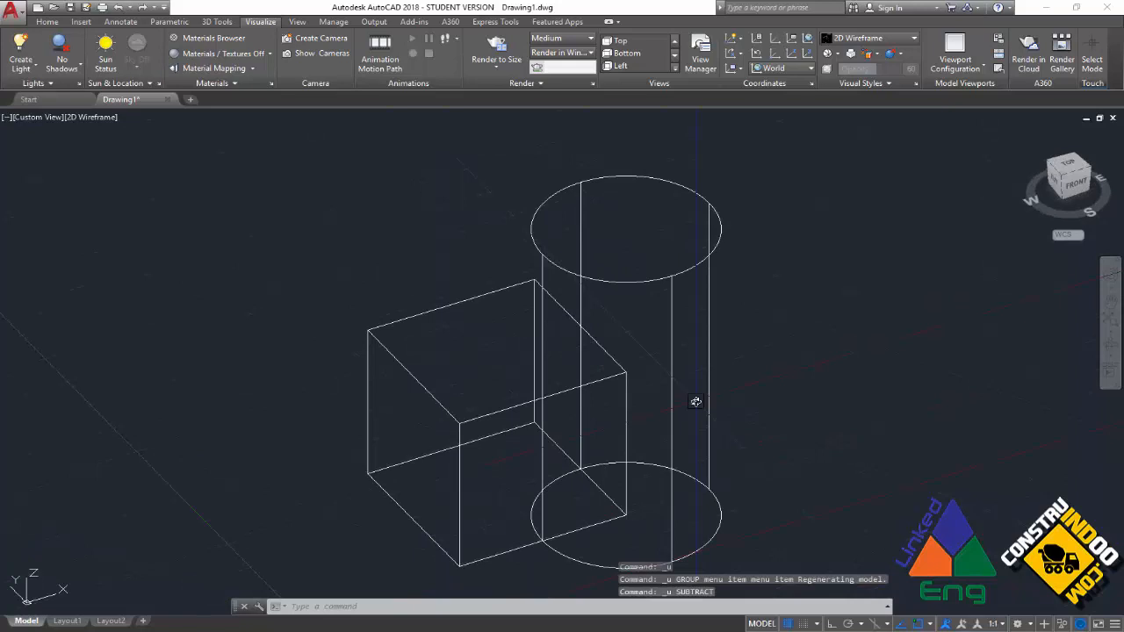
- Unite the cylinder and the cube into one solid with UNION
{"action": "type", "text": "union"}
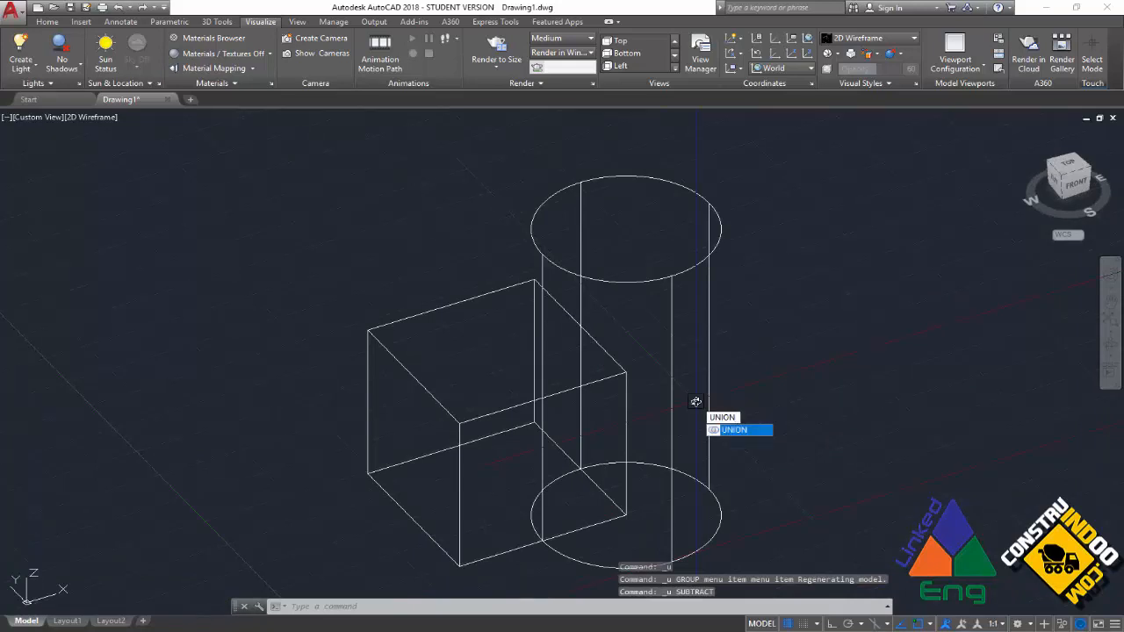
{"action": "key", "text": "Return"}
{"action": "left_click", "coordinate": [674, 279]}
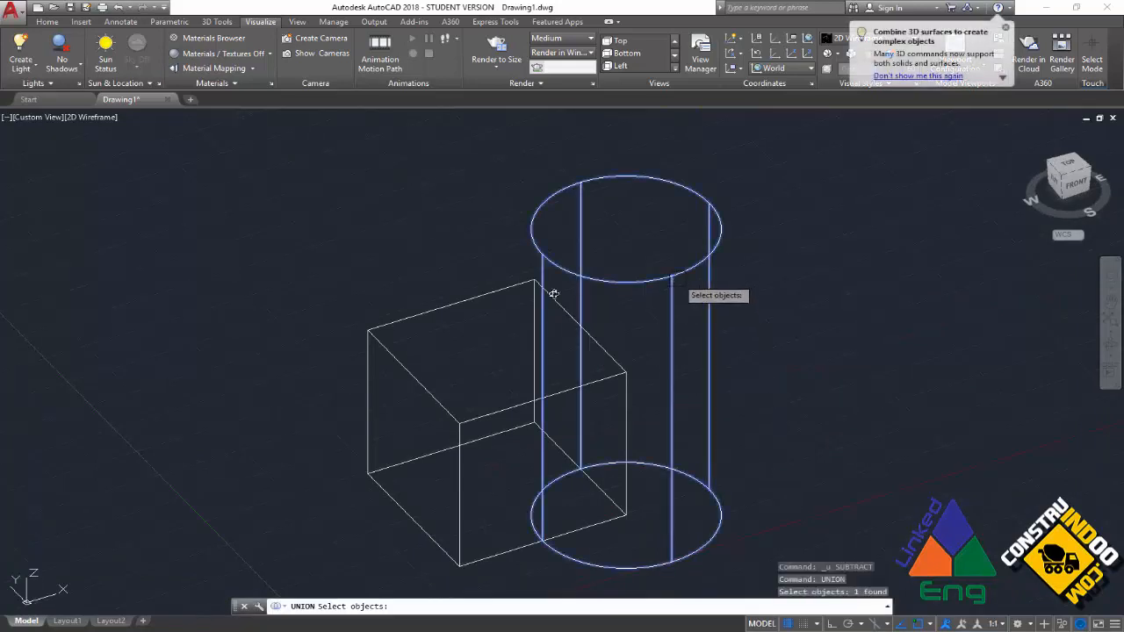
{"action": "left_click", "coordinate": [454, 312]}
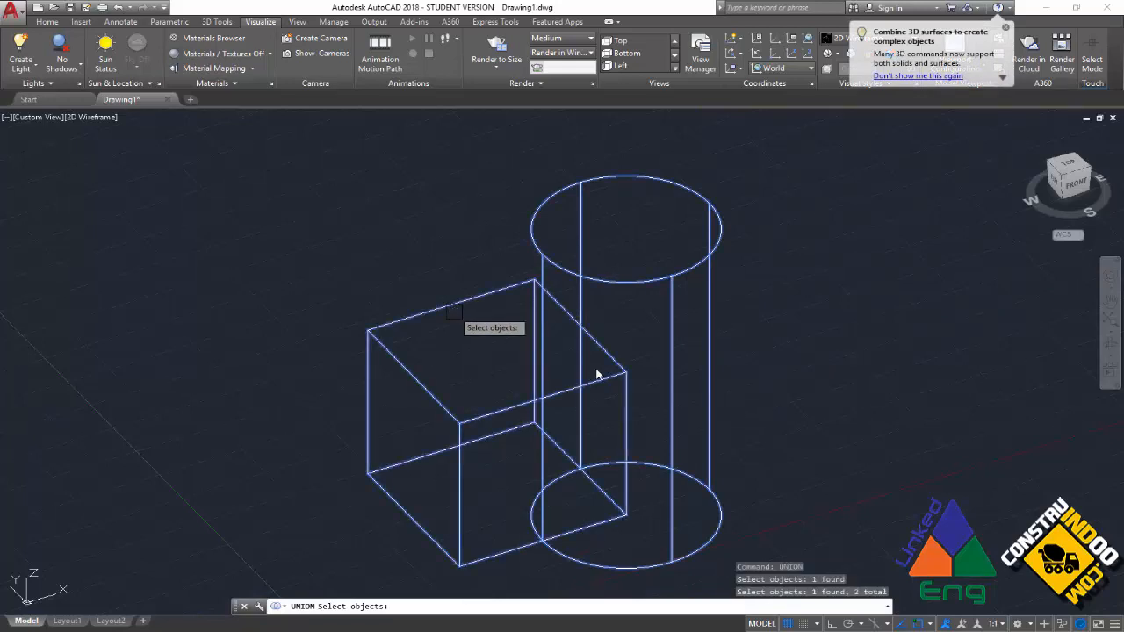
{"action": "key", "text": "Return"}
{"action": "middle_click_drag", "start_coordinate": [536, 494], "coordinate": [571, 501]}
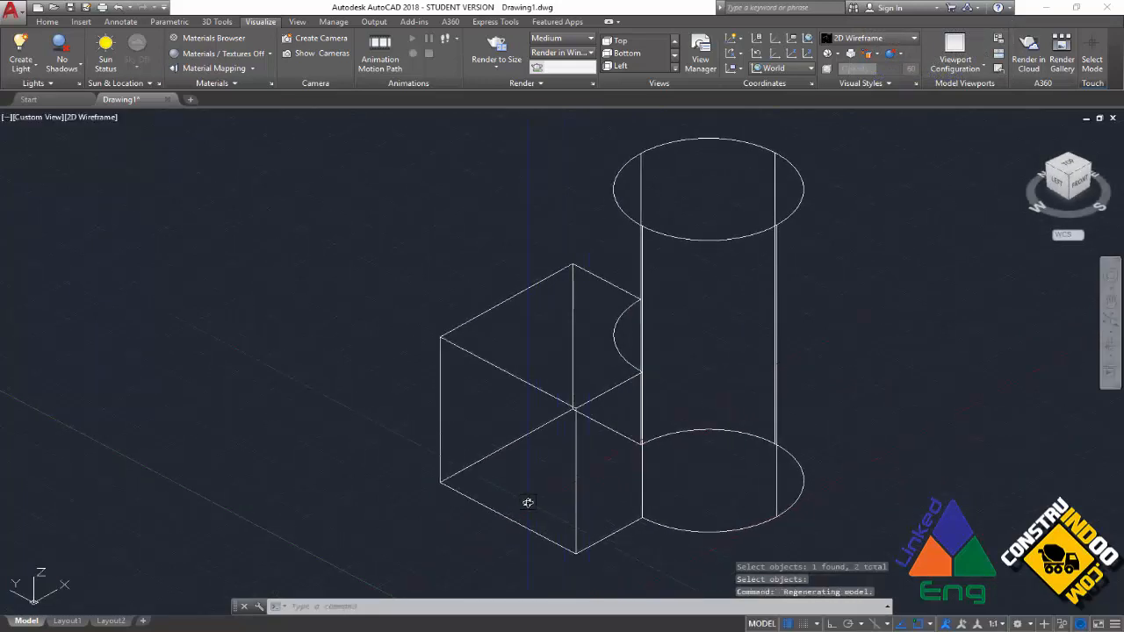
- Draw a circle of radius 1 centred on the outer bottom corner of the cube, away from the cylinder
{"action": "type", "text": "c"}
{"action": "key", "text": "Return"}
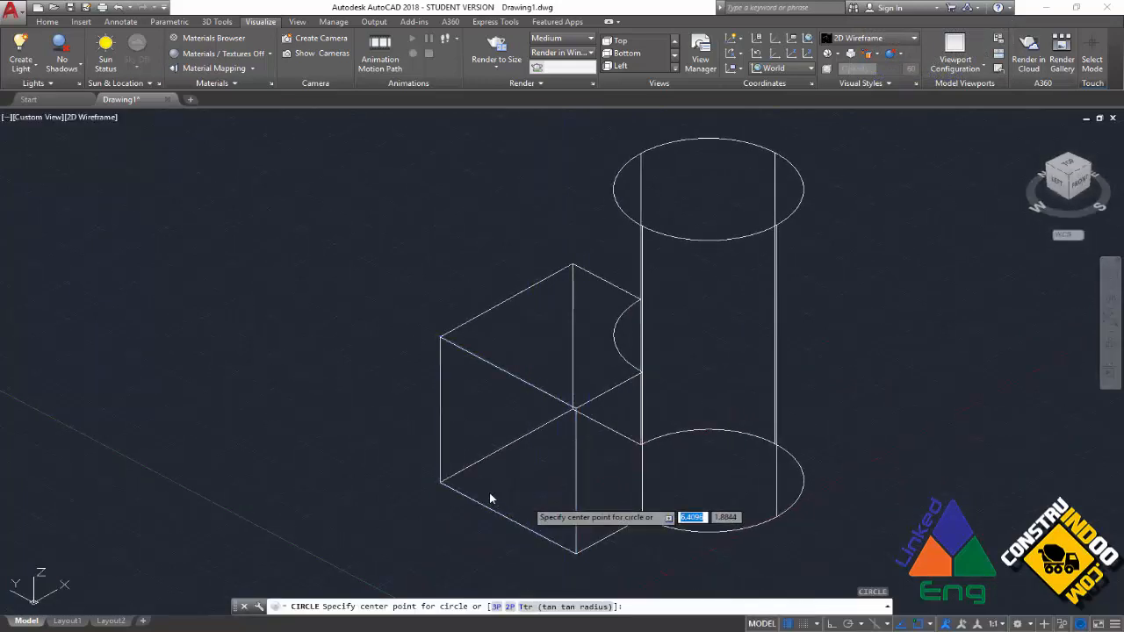
{"action": "left_click", "coordinate": [438, 483]}
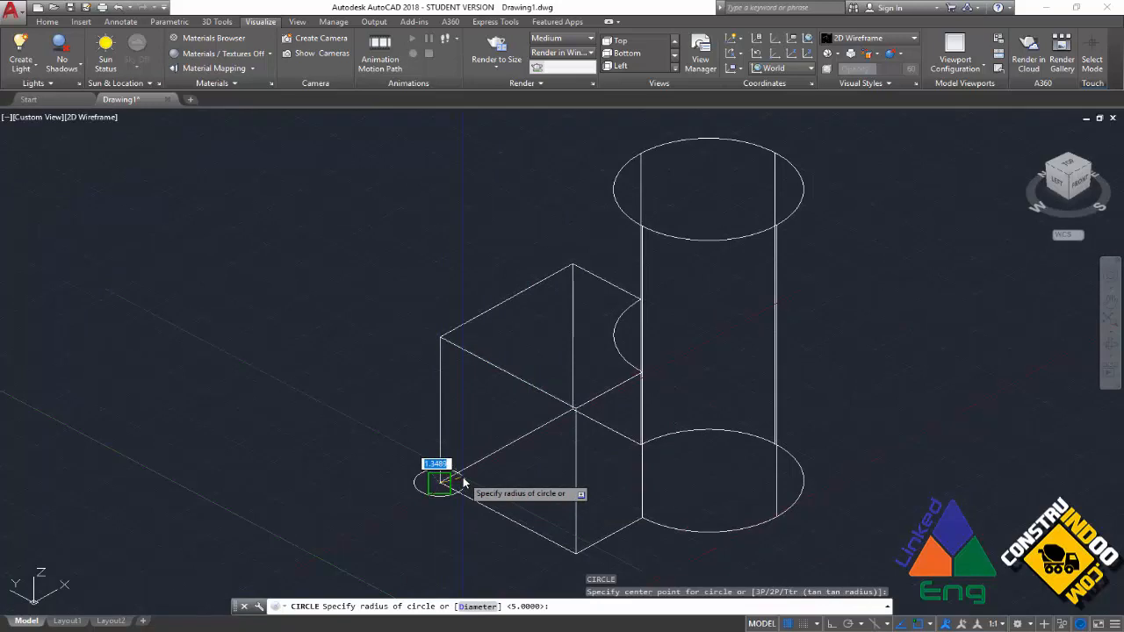
{"action": "type", "text": "1"}
{"action": "key", "text": "Return"}
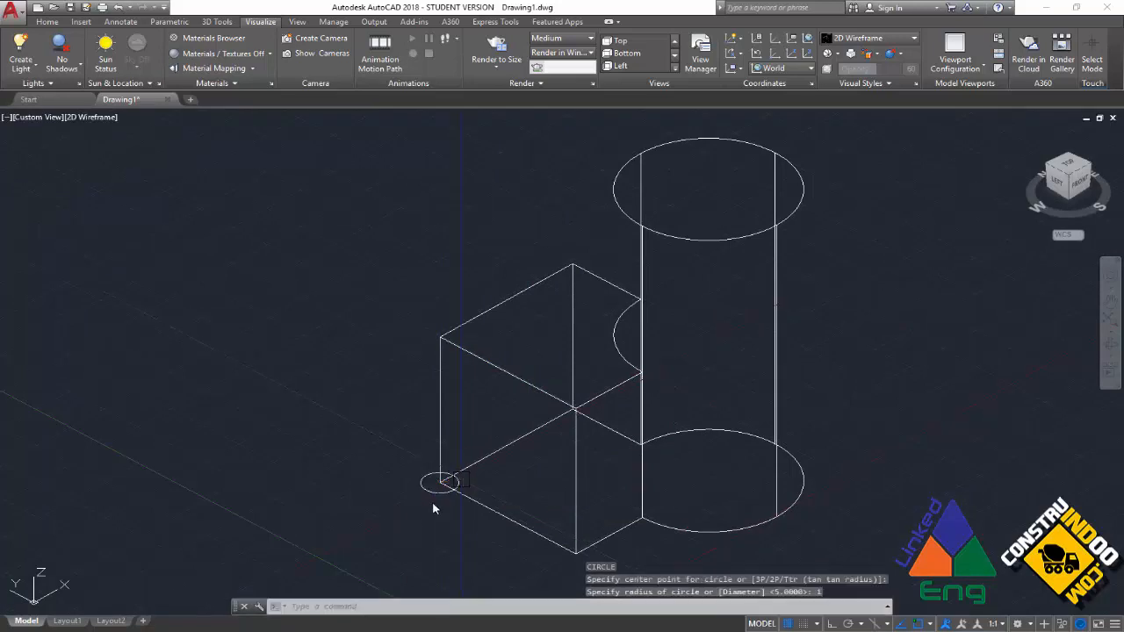
- Move the radius 1 circle about 5.3 units from the cube's corner to within the cube's base
{"action": "type", "text": "m"}
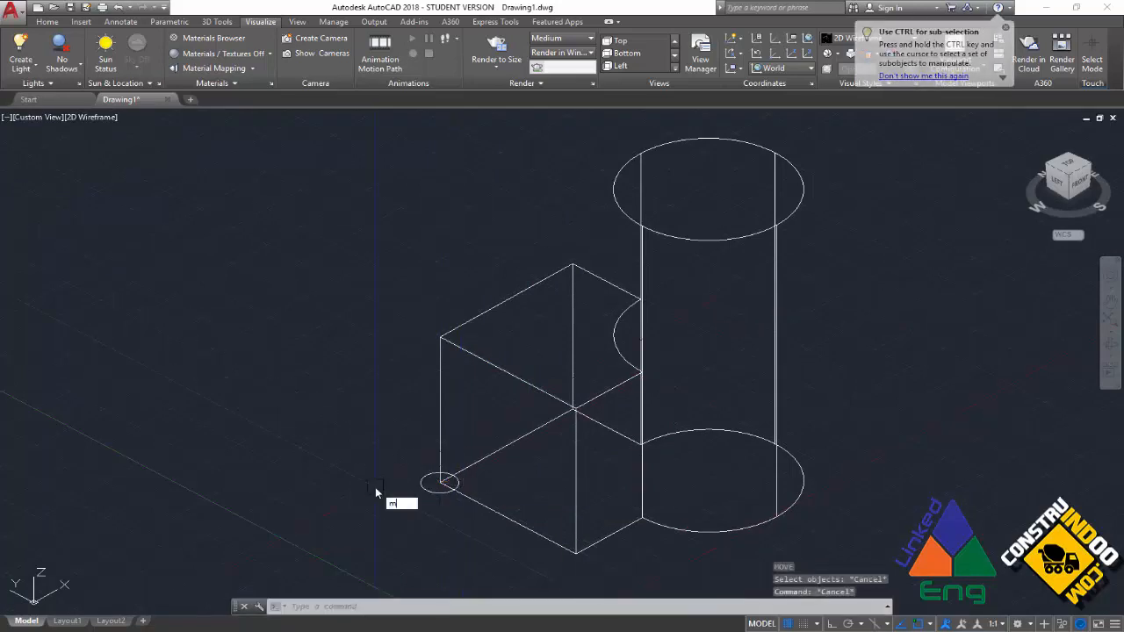
{"action": "key", "text": "Return"}
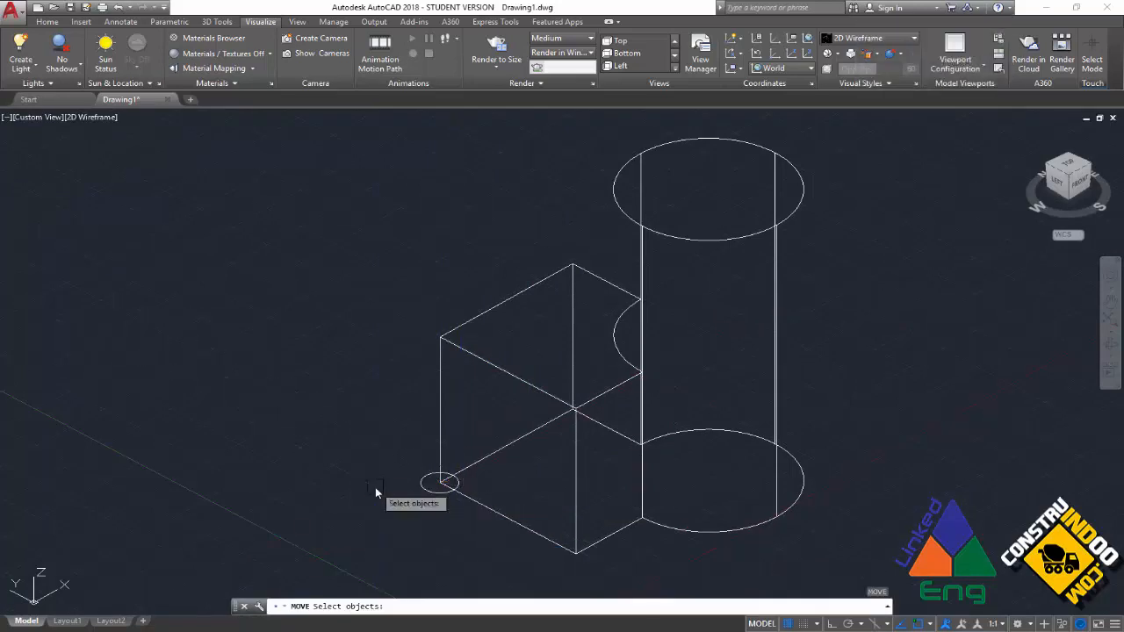
{"action": "left_click", "coordinate": [421, 488]}
{"action": "key", "text": "Return"}
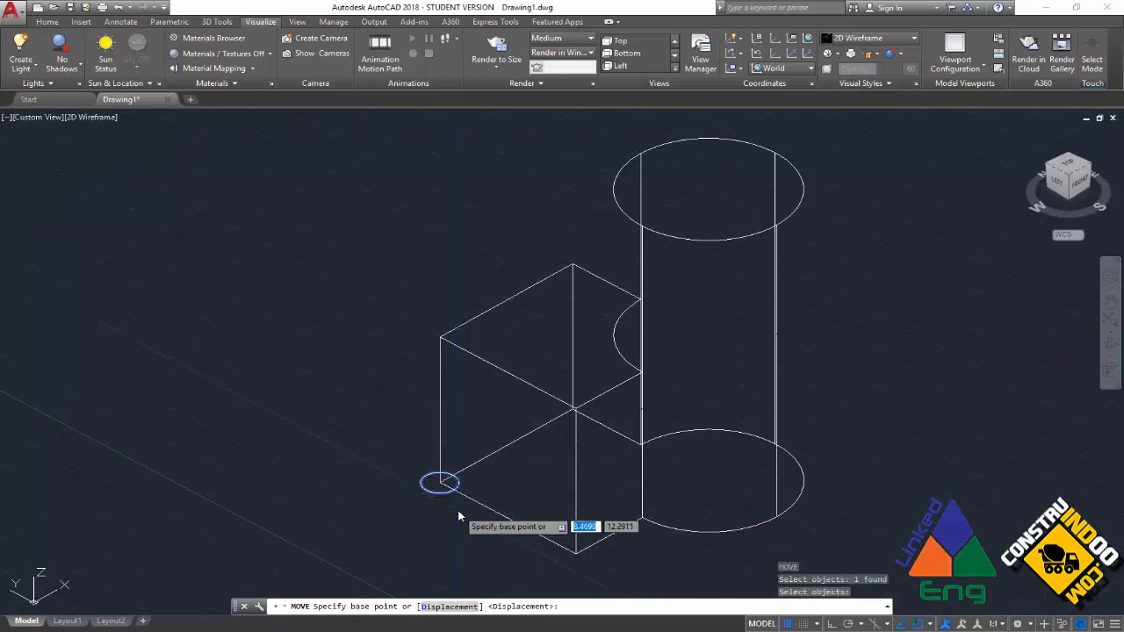
{"action": "left_click", "coordinate": [458, 508]}
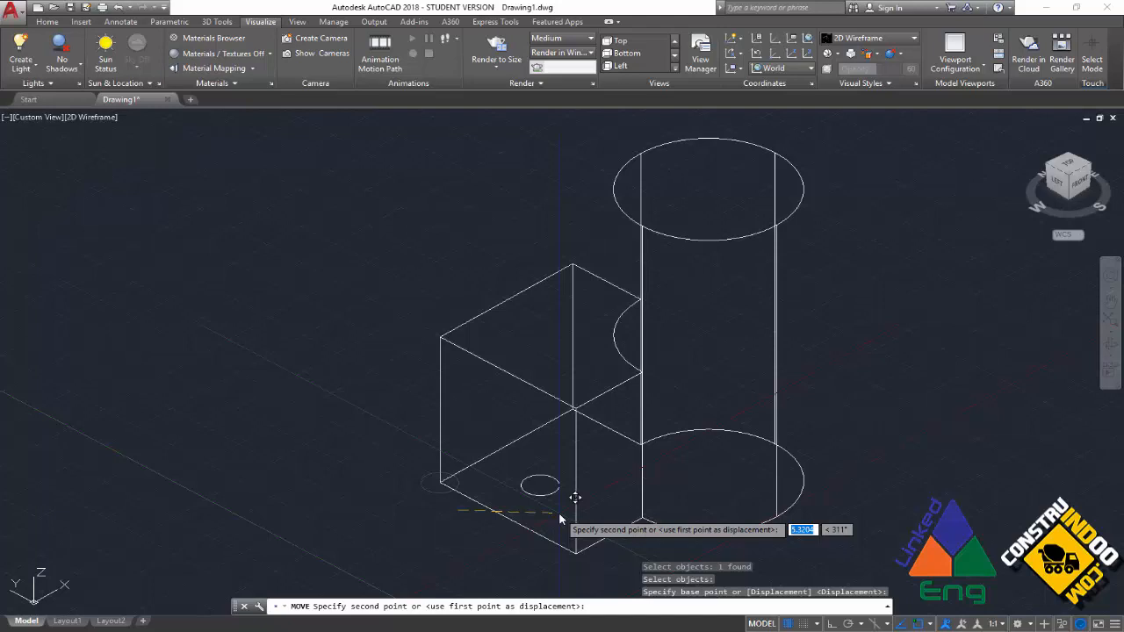
{"action": "left_click", "coordinate": [560, 518]}
- Extrude the radius 1 circle in the cube's base upward until it rises past the cube's top face
{"action": "middle_click_drag", "start_coordinate": [456, 541], "coordinate": [479, 520], "text": "shift"}
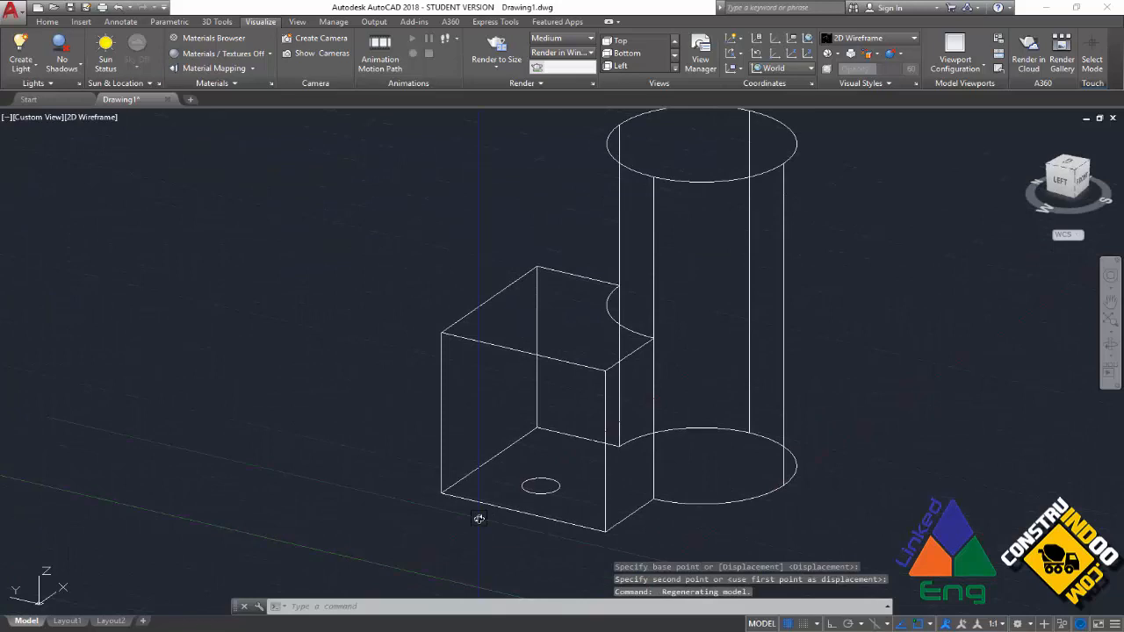
{"action": "type", "text": "ext"}
{"action": "key", "text": "Return"}
{"action": "left_click", "coordinate": [535, 490]}
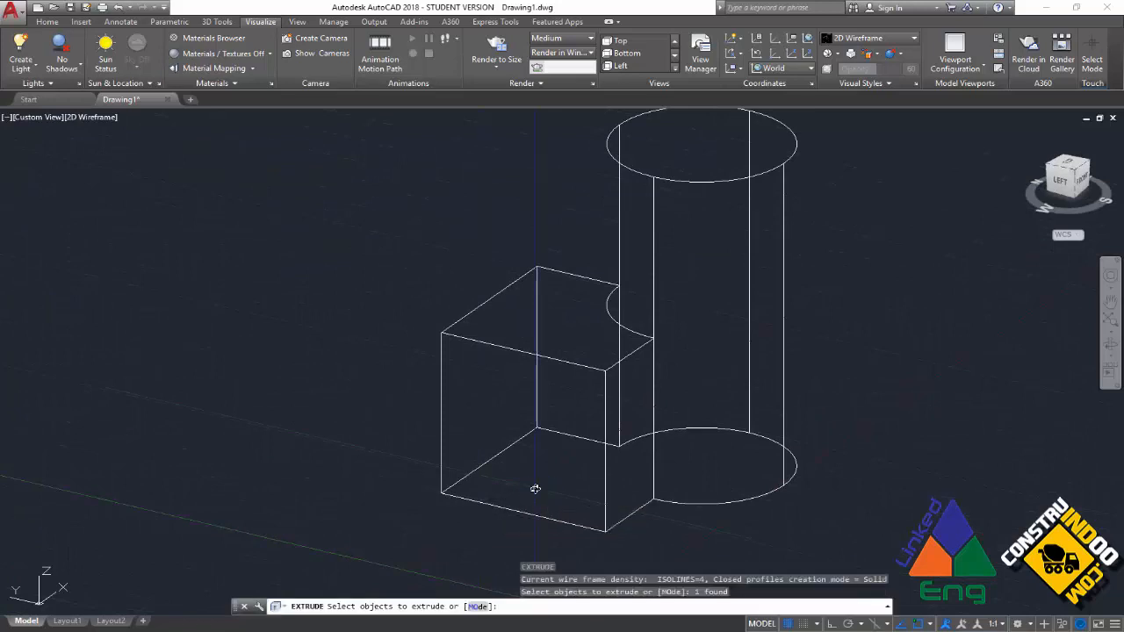
{"action": "key", "text": "Return"}
{"action": "left_click", "coordinate": [502, 303]}
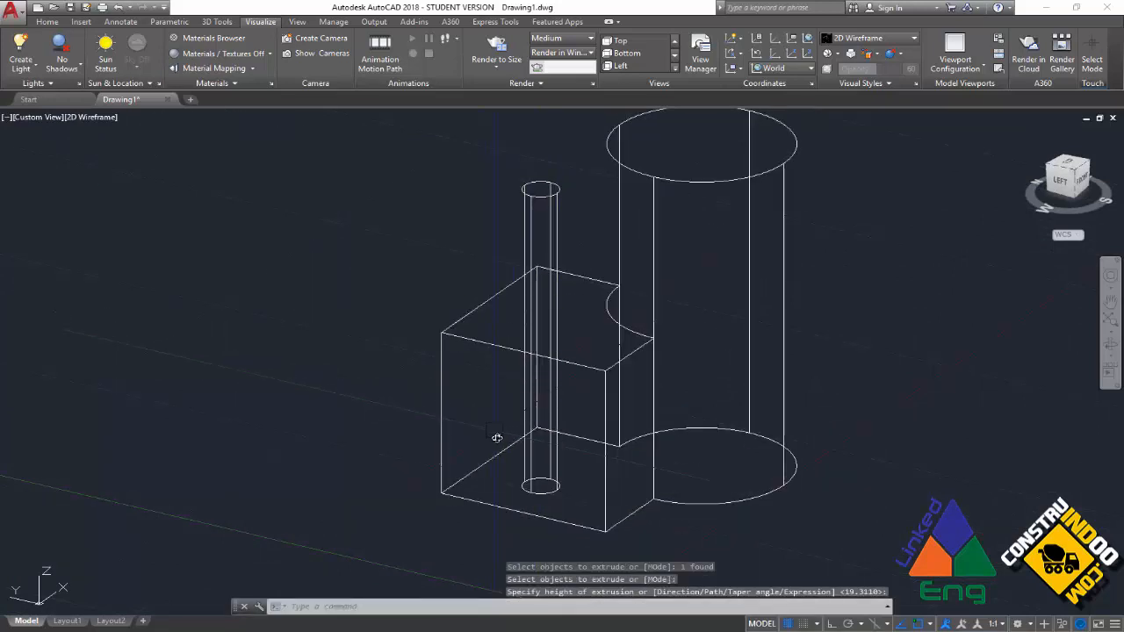
- Inspect the thin cylinder through the cube in the Conceptual visual style and return to 2D Wireframe
{"action": "middle_click_drag", "start_coordinate": [496, 437], "coordinate": [431, 452], "text": "shift"}
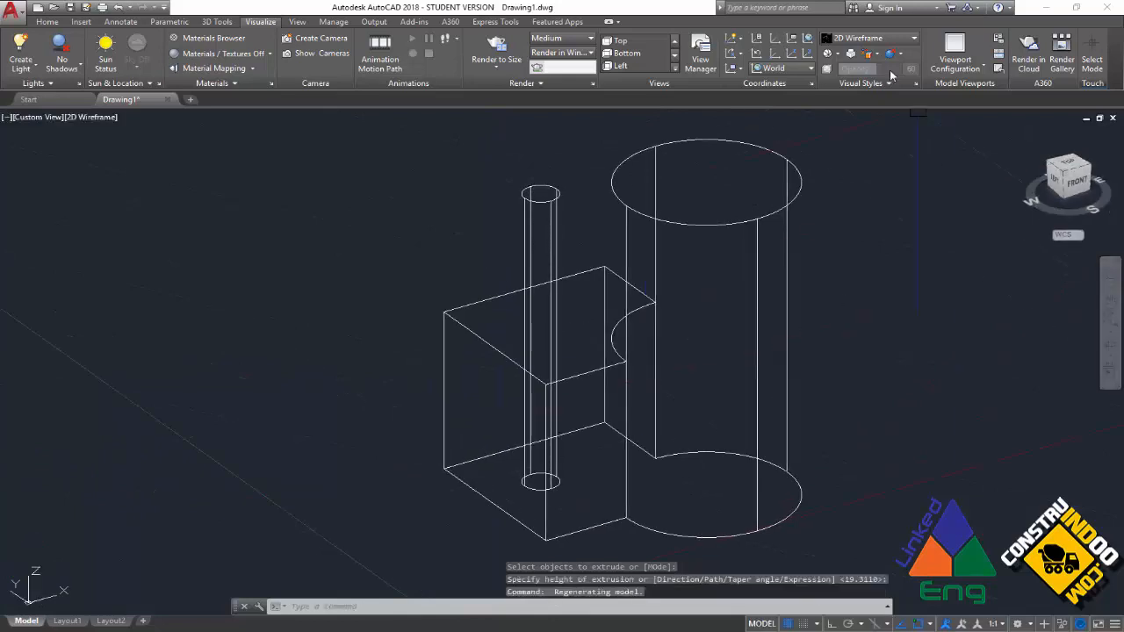
{"action": "left_click", "coordinate": [913, 37]}
{"action": "left_click", "coordinate": [773, 60]}
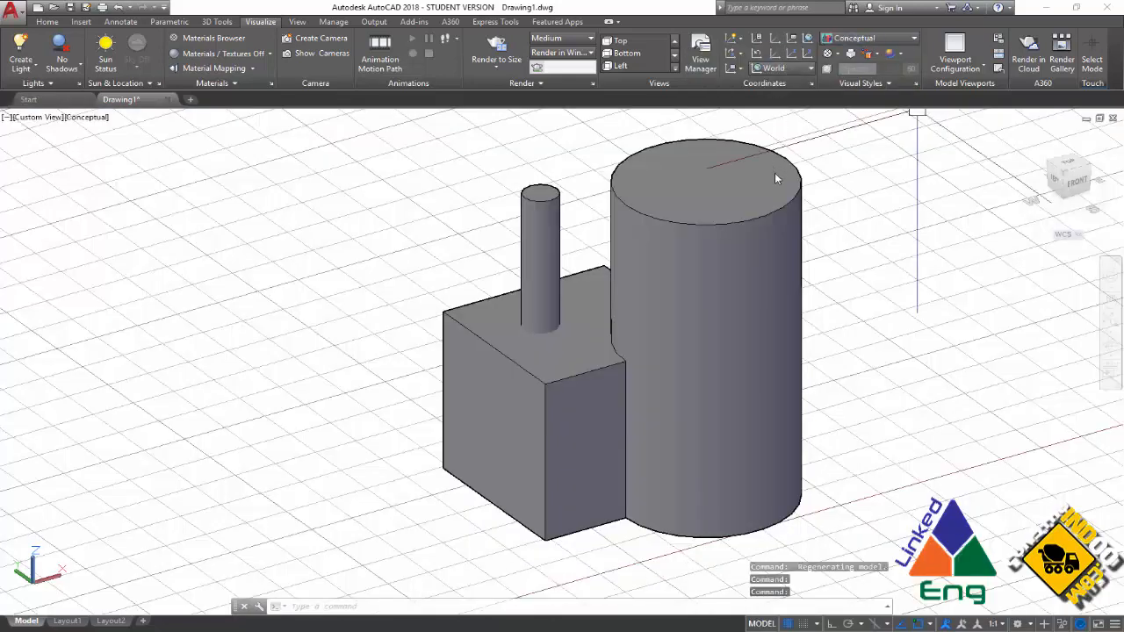
{"action": "left_click", "coordinate": [913, 38]}
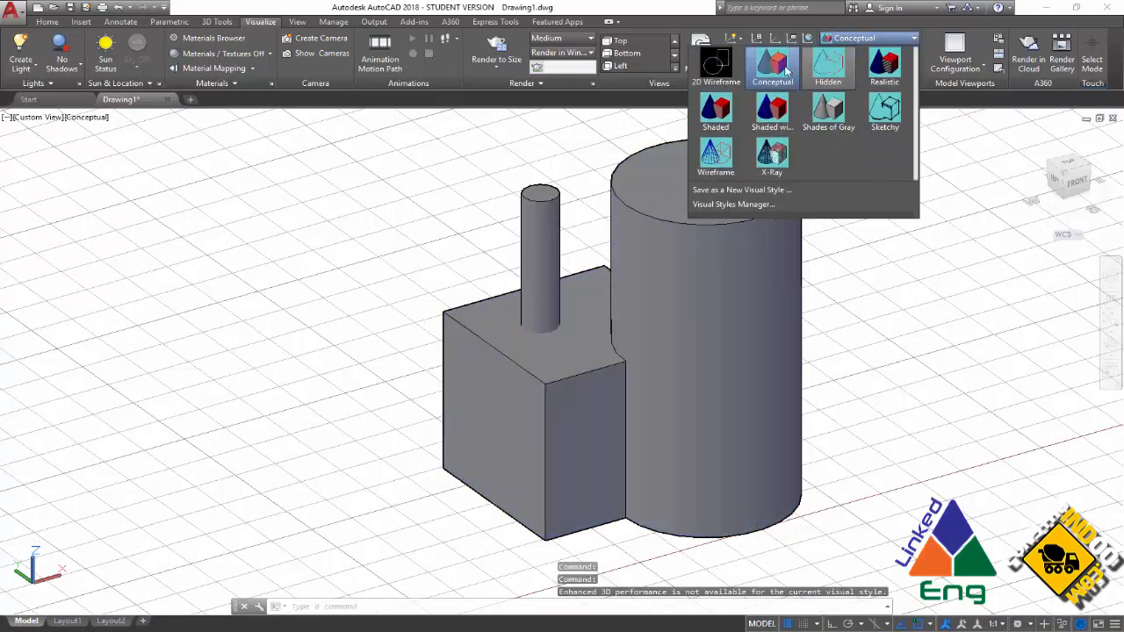
{"action": "left_click", "coordinate": [716, 66]}
- Subtract the thin cylinder from the united cube and cylinder solid to cut a through hole
{"action": "middle_click_drag", "start_coordinate": [416, 407], "coordinate": [469, 416], "text": "shift"}
{"action": "type", "text": "SU"}
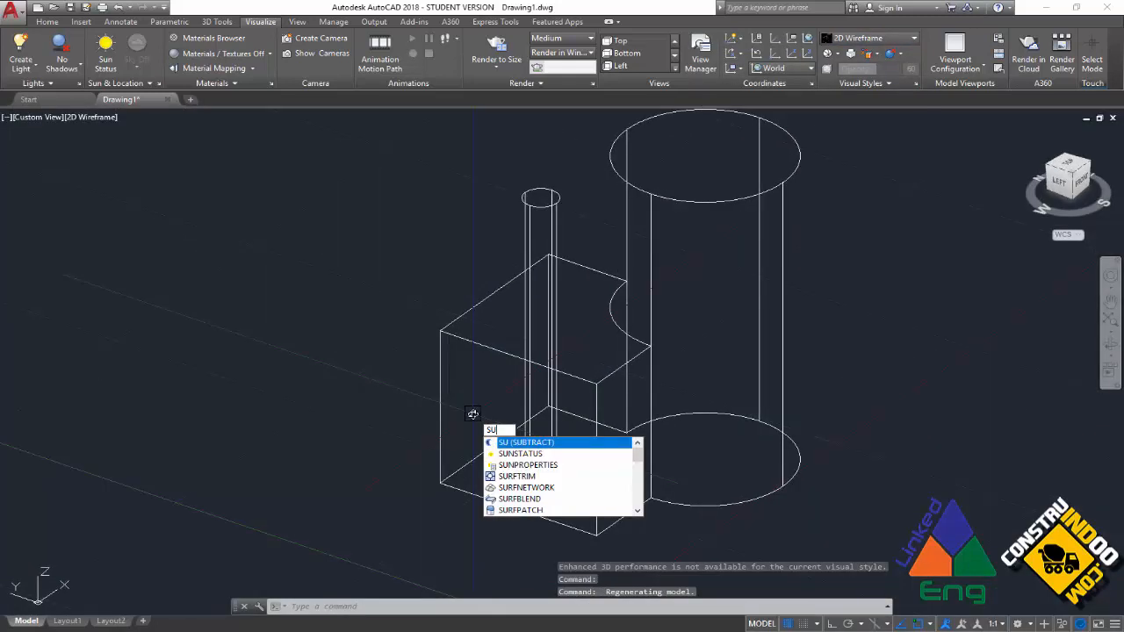
{"action": "key", "text": "Return"}
{"action": "left_click", "coordinate": [478, 333]}
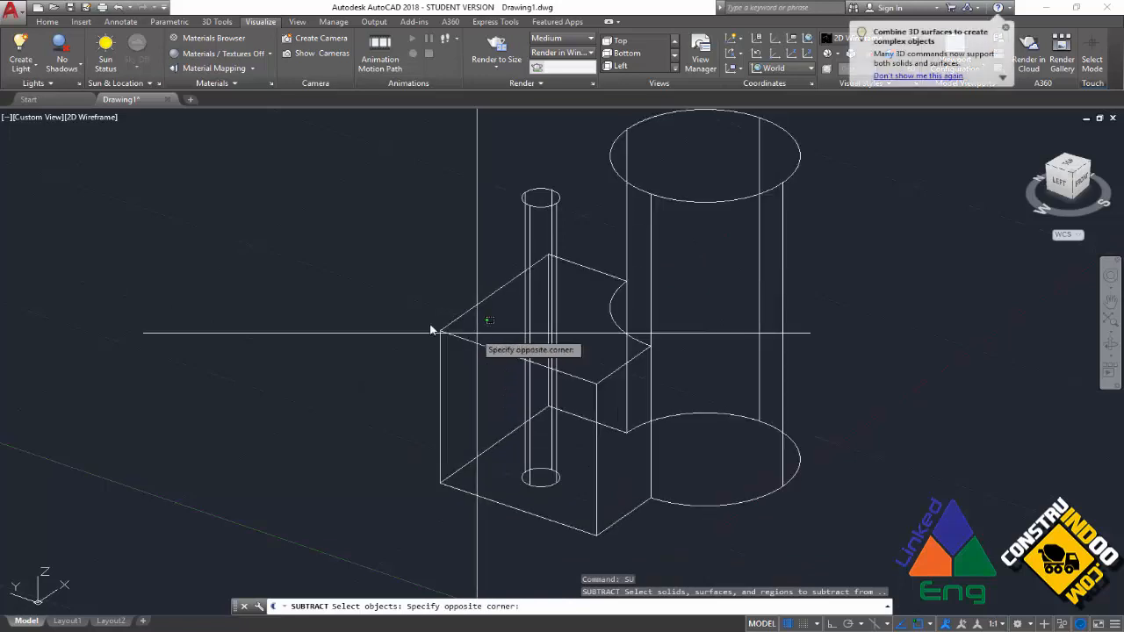
{"action": "left_click", "coordinate": [431, 279]}
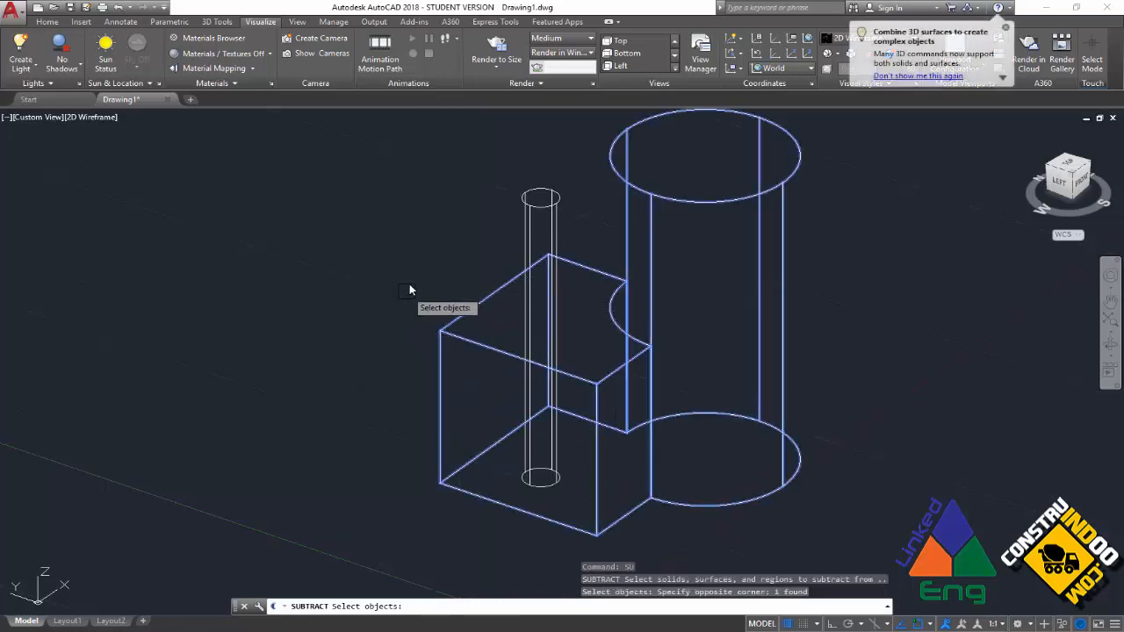
{"action": "key", "text": "Return"}
{"action": "left_click", "coordinate": [536, 198]}
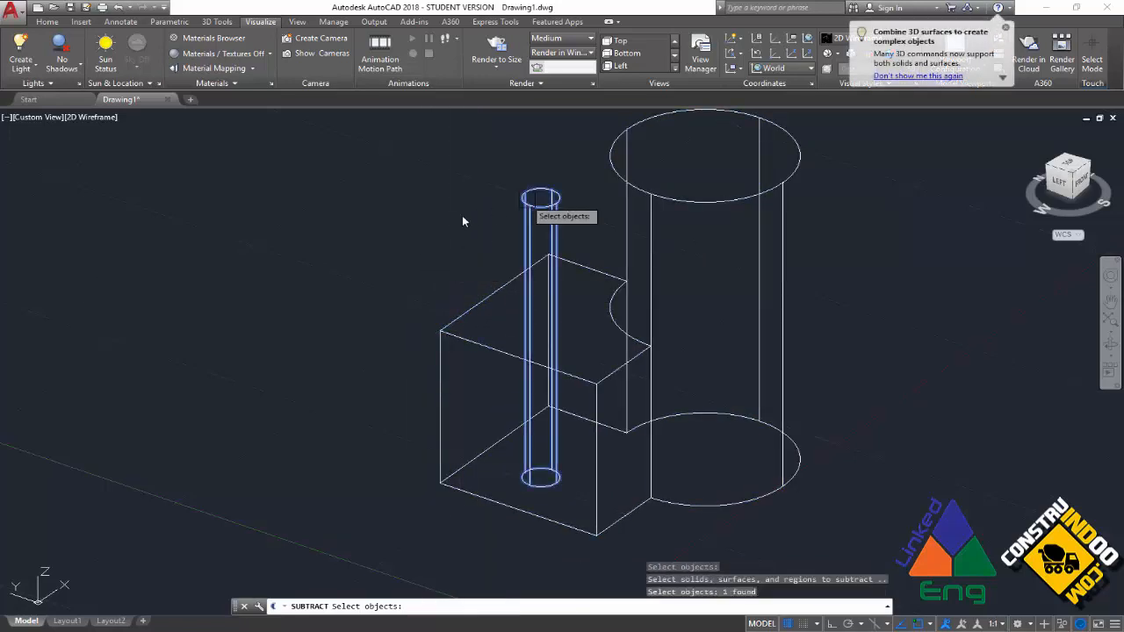
{"action": "key", "text": "Return"}
- Examine the hole in the cube from above in the Conceptual visual style and return to 2D Wireframe
{"action": "middle_click_drag", "start_coordinate": [570, 281], "coordinate": [556, 320], "text": "shift"}
{"action": "left_click", "coordinate": [869, 38]}
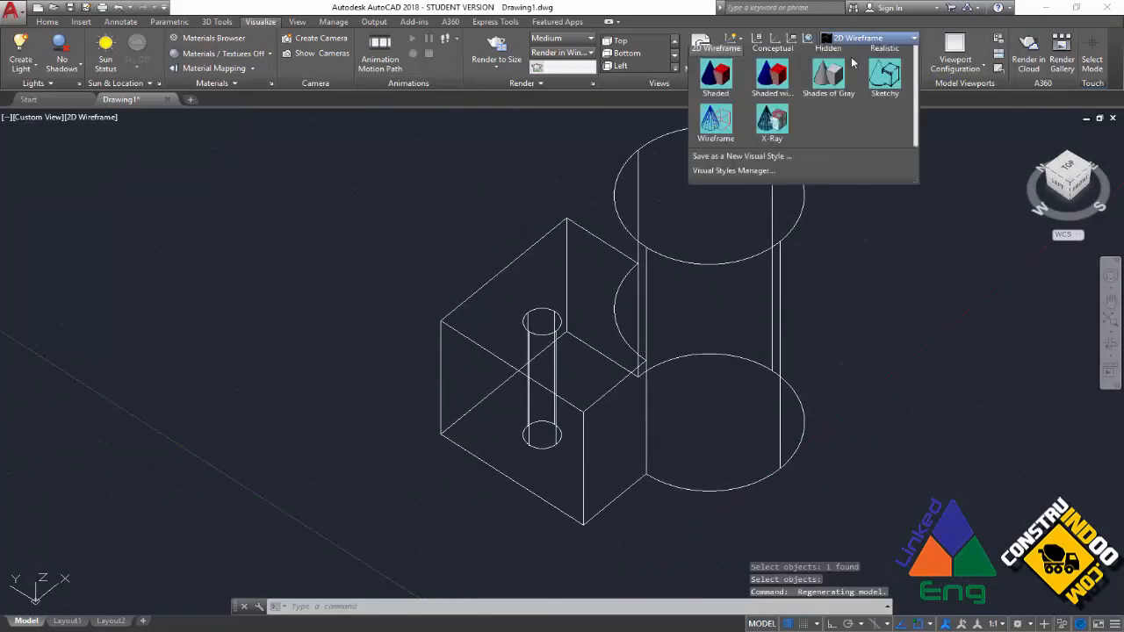
{"action": "left_click", "coordinate": [759, 73]}
{"action": "middle_click_drag", "start_coordinate": [515, 243], "coordinate": [526, 272], "text": "shift"}
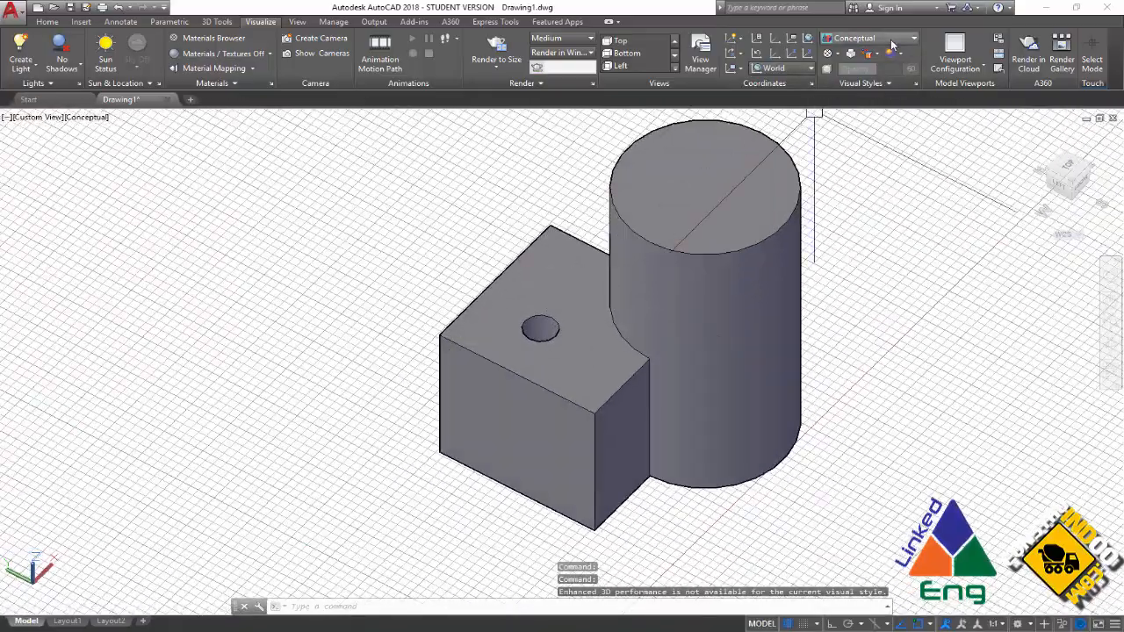
{"action": "left_click", "coordinate": [845, 38]}
{"action": "left_click", "coordinate": [716, 66]}
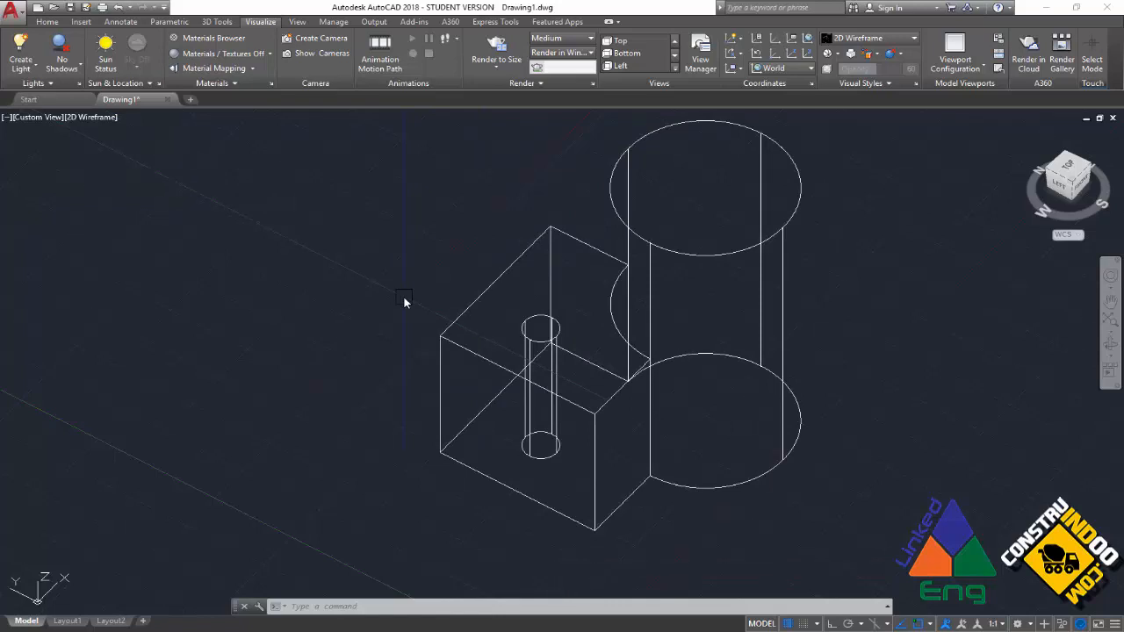
- Fillet the cube's back top edge, the one facing away from the cylinder, with a radius of 2
{"action": "type", "text": "f"}
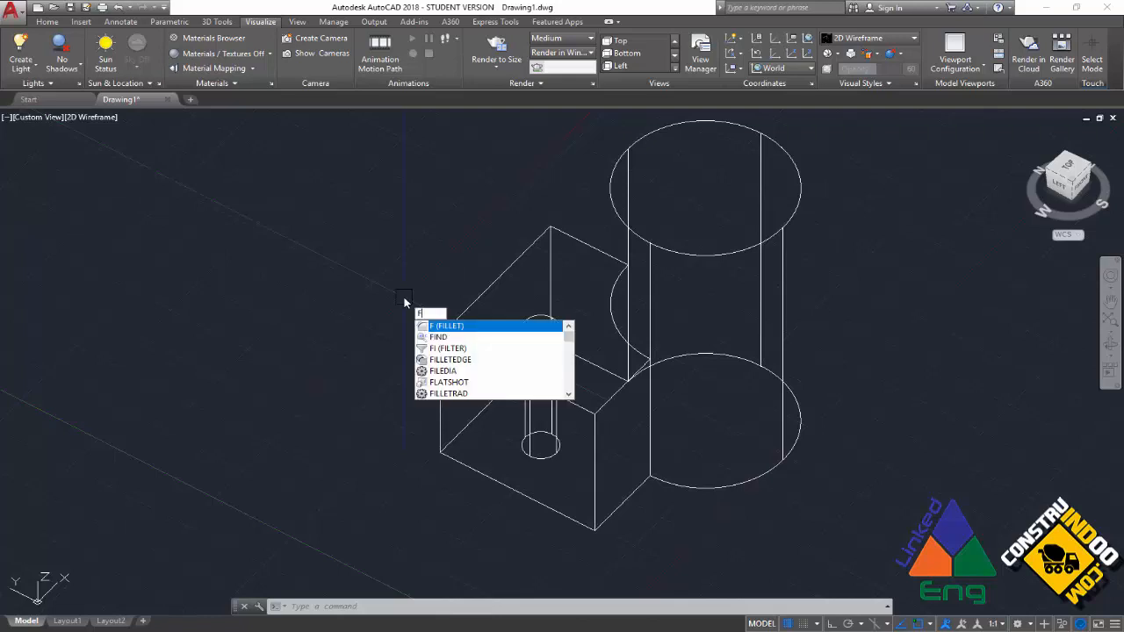
{"action": "key", "text": "Return"}
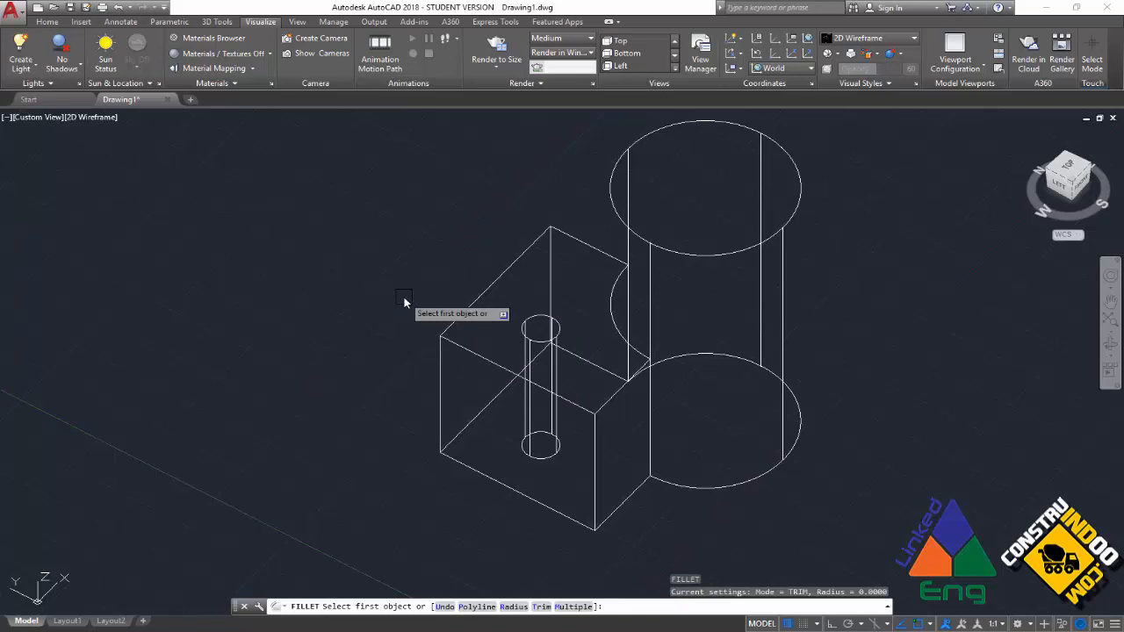
{"action": "type", "text": "r"}
{"action": "key", "text": "Return"}
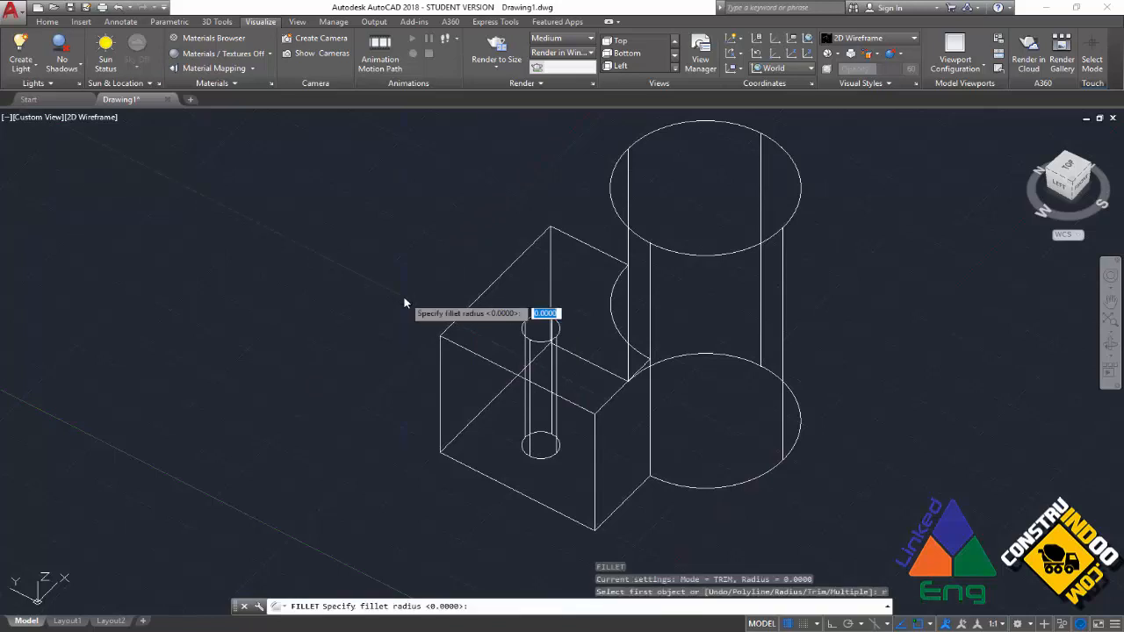
{"action": "type", "text": "2"}
{"action": "key", "text": "Return"}
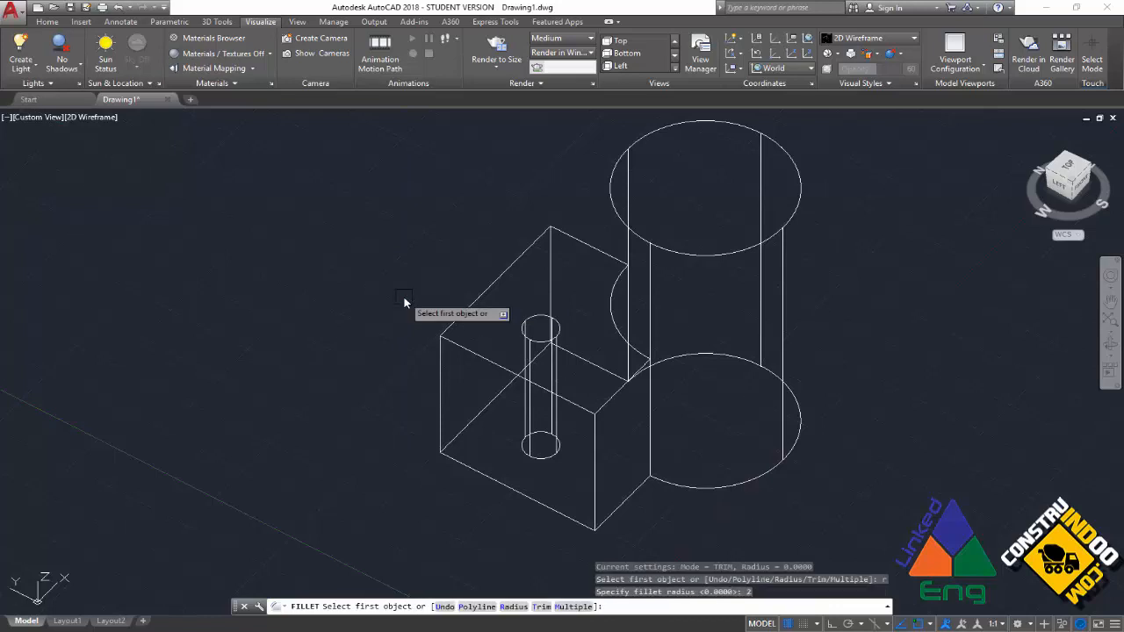
{"action": "left_click", "coordinate": [484, 293]}
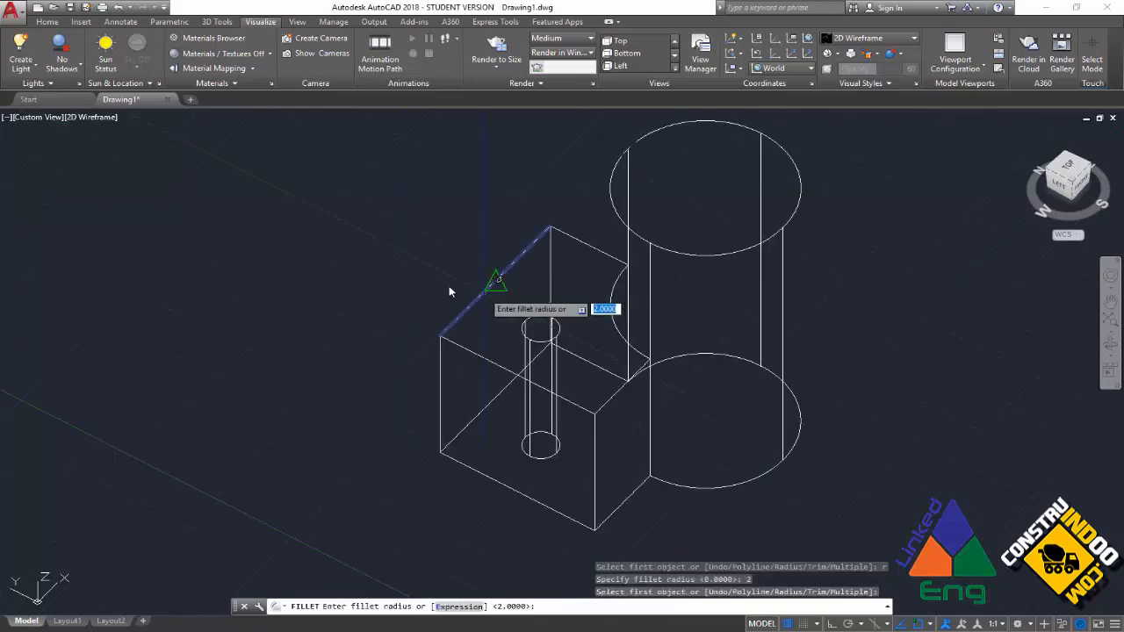
{"action": "key", "text": "Return"}
{"action": "key", "text": "Return"}
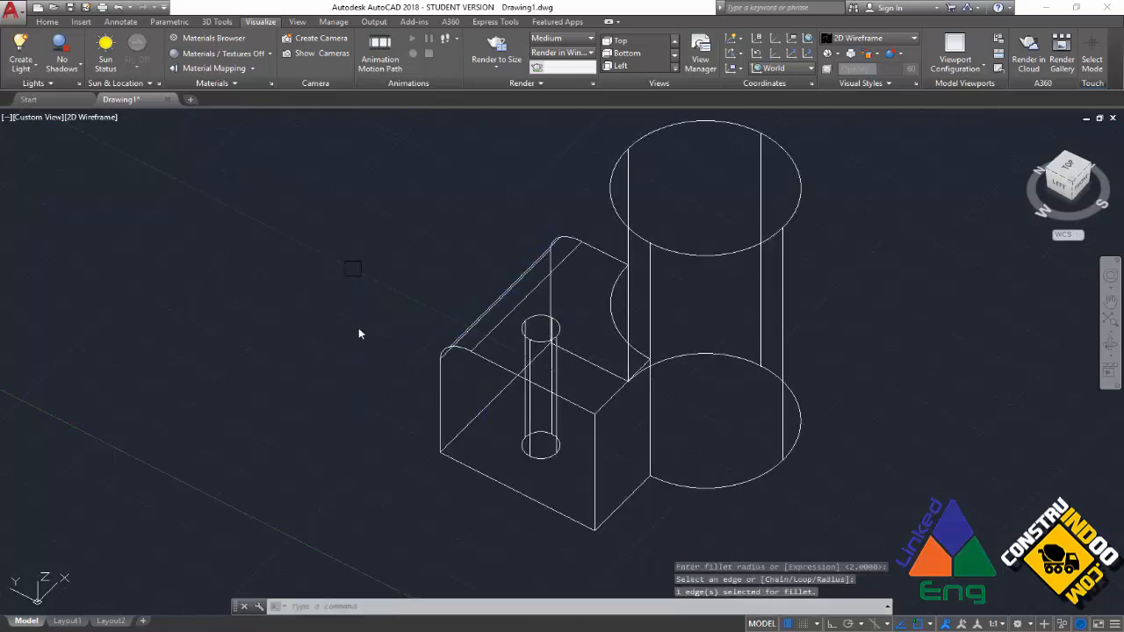
- Fillet the long top edge of the cube's left face with the same radius of 2
{"action": "key", "text": "Return"}
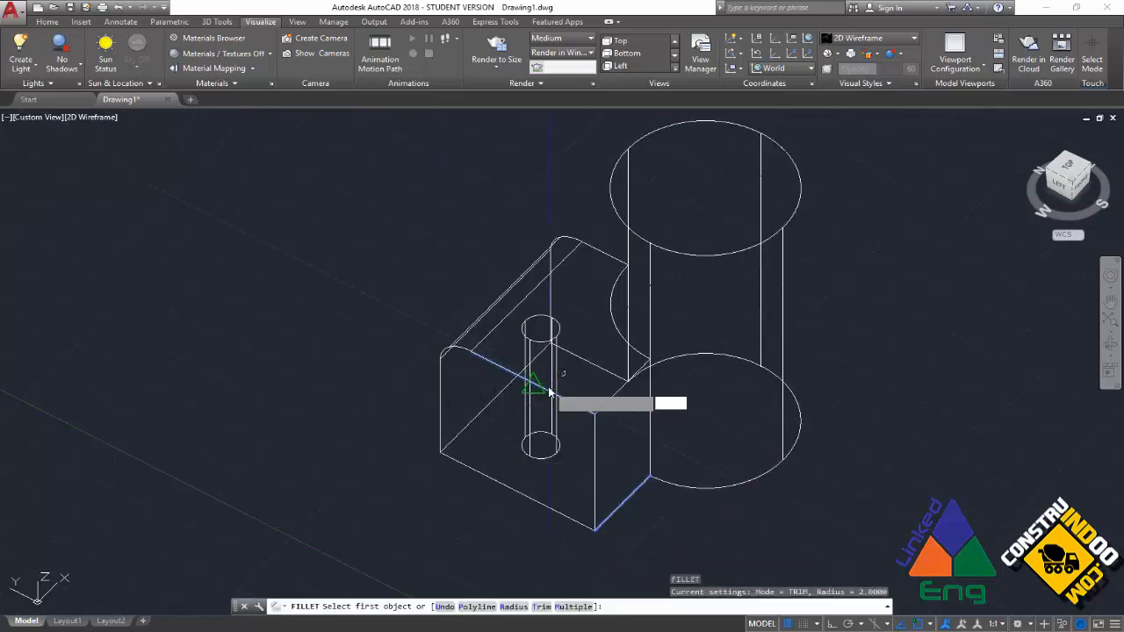
{"action": "left_click", "coordinate": [547, 391]}
{"action": "key", "text": "Return"}
{"action": "key", "text": "Return"}
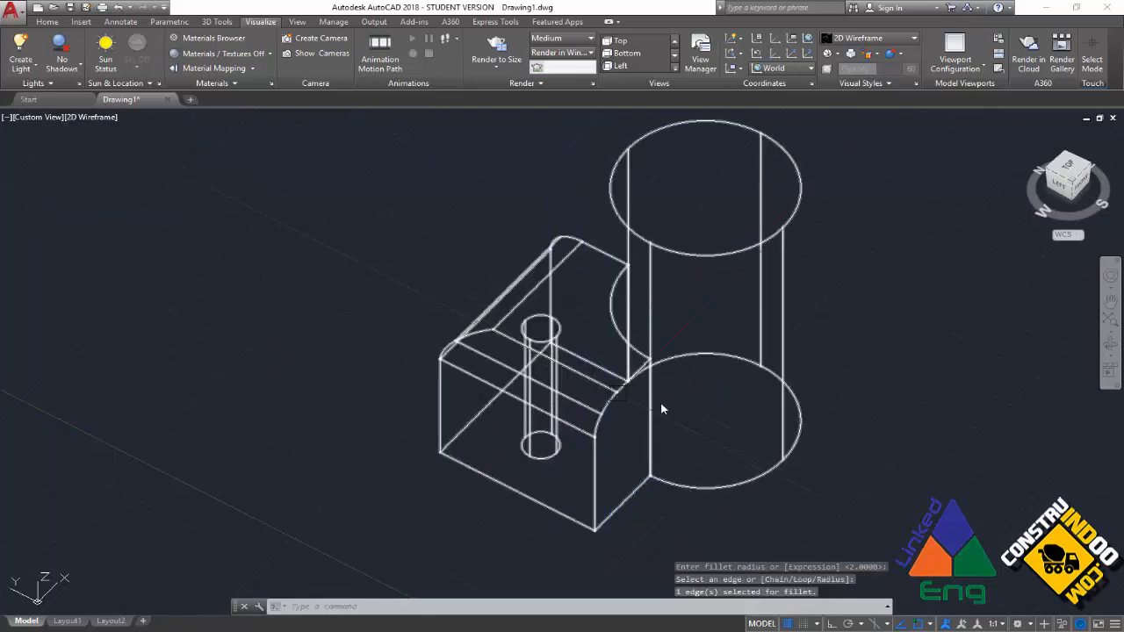
- Fillet the circular top edge of the large cylinder with a radius of 2
{"action": "key", "text": "Return"}
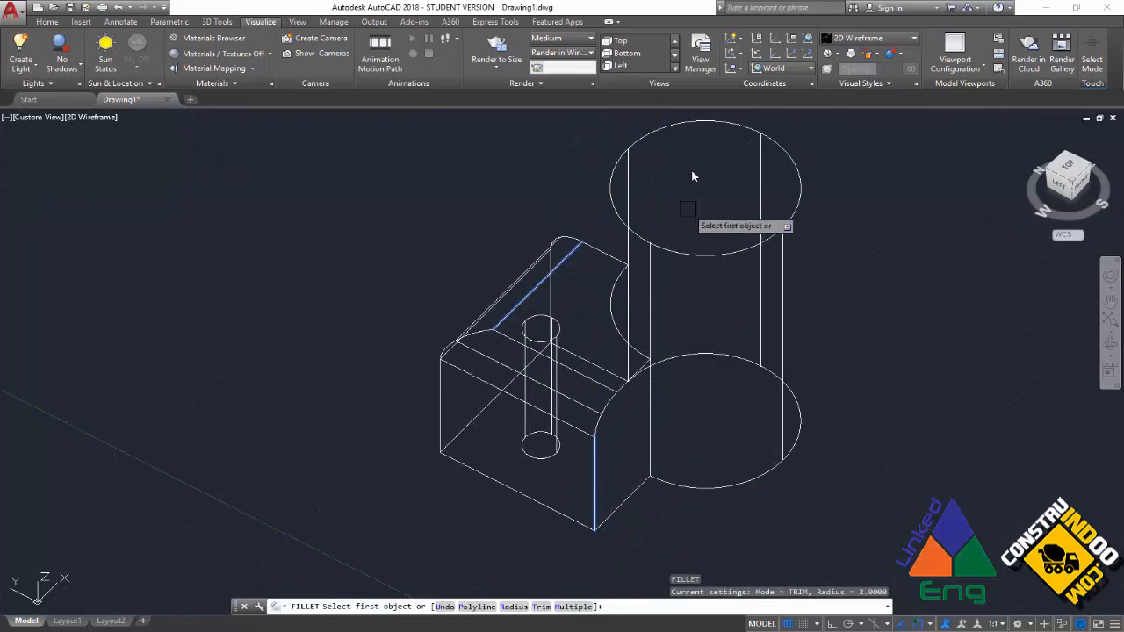
{"action": "left_click", "coordinate": [700, 123]}
{"action": "key", "text": "Return"}
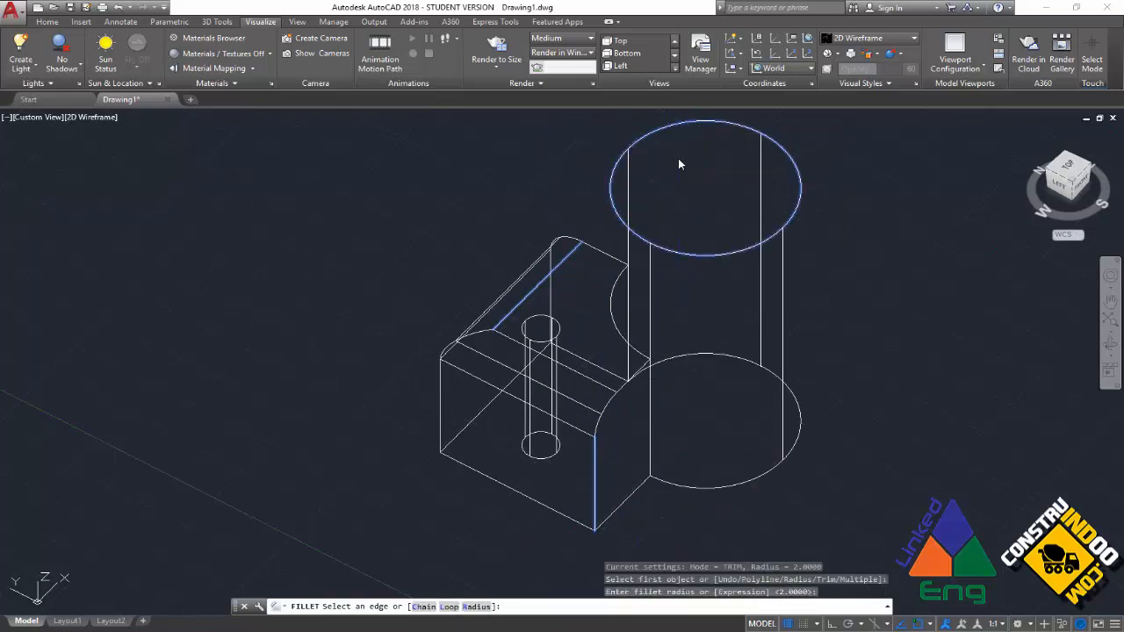
{"action": "key", "text": "Return"}
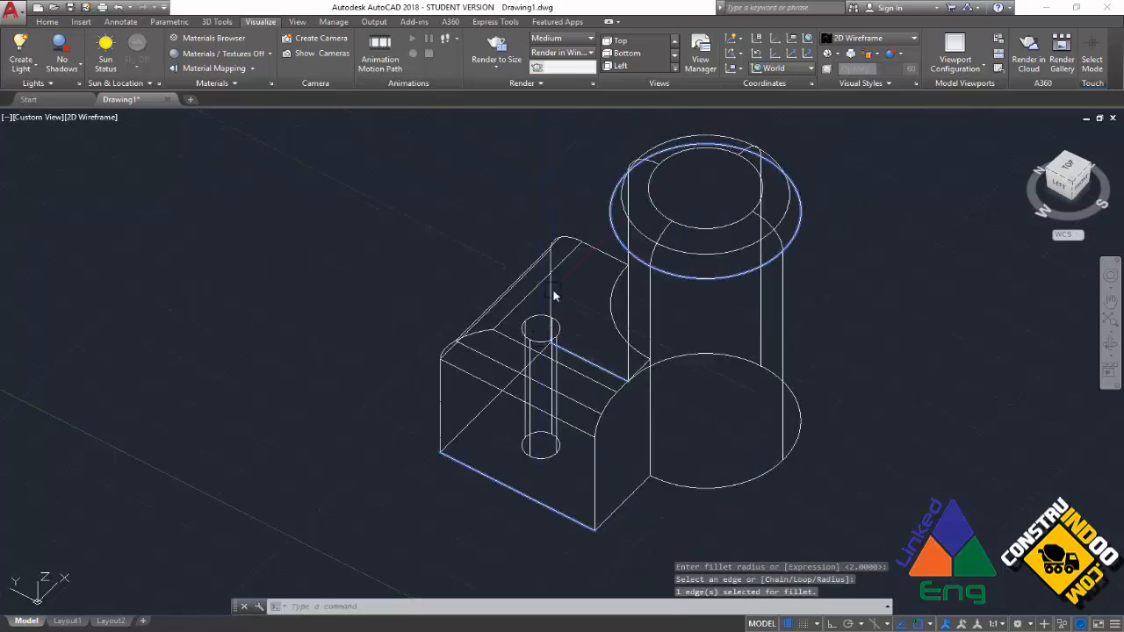
{"action": "key", "text": "Escape"}
- Fillet the top rim of the small hole in the cube with a radius of 0.2
{"action": "key", "text": "Return"}
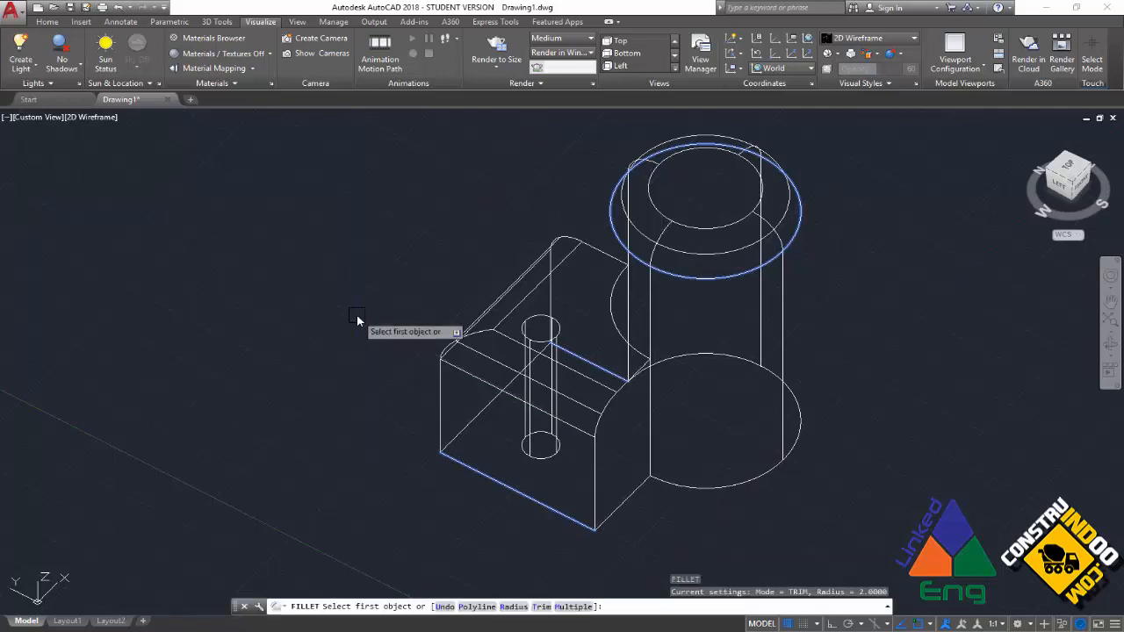
{"action": "type", "text": "r"}
{"action": "key", "text": "Return"}
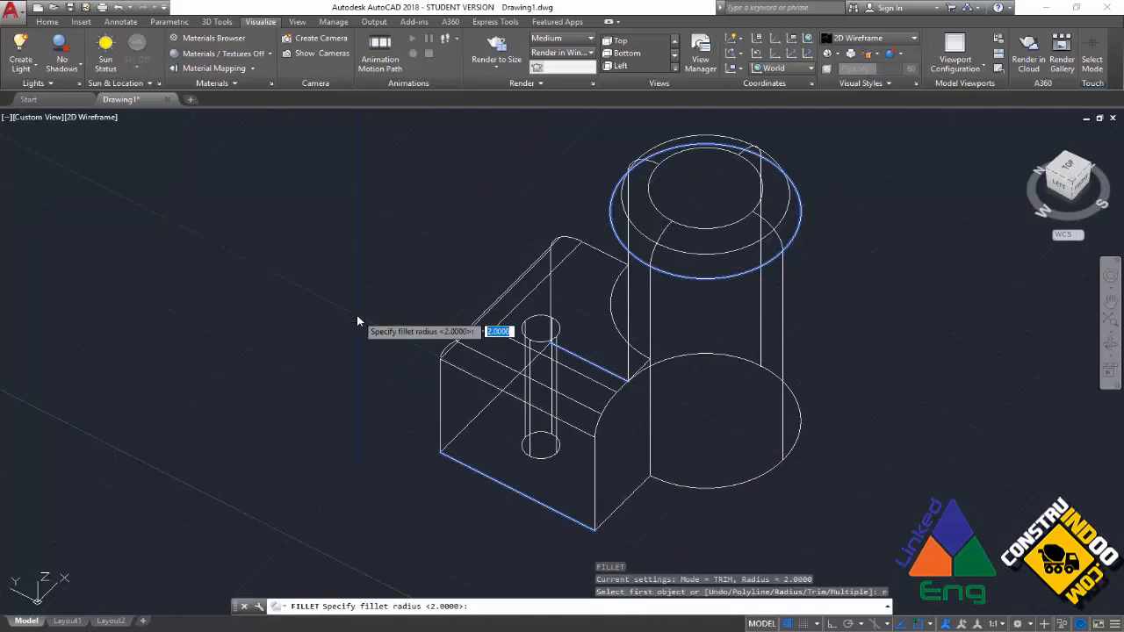
{"action": "type", "text": ".2"}
{"action": "key", "text": "Return"}
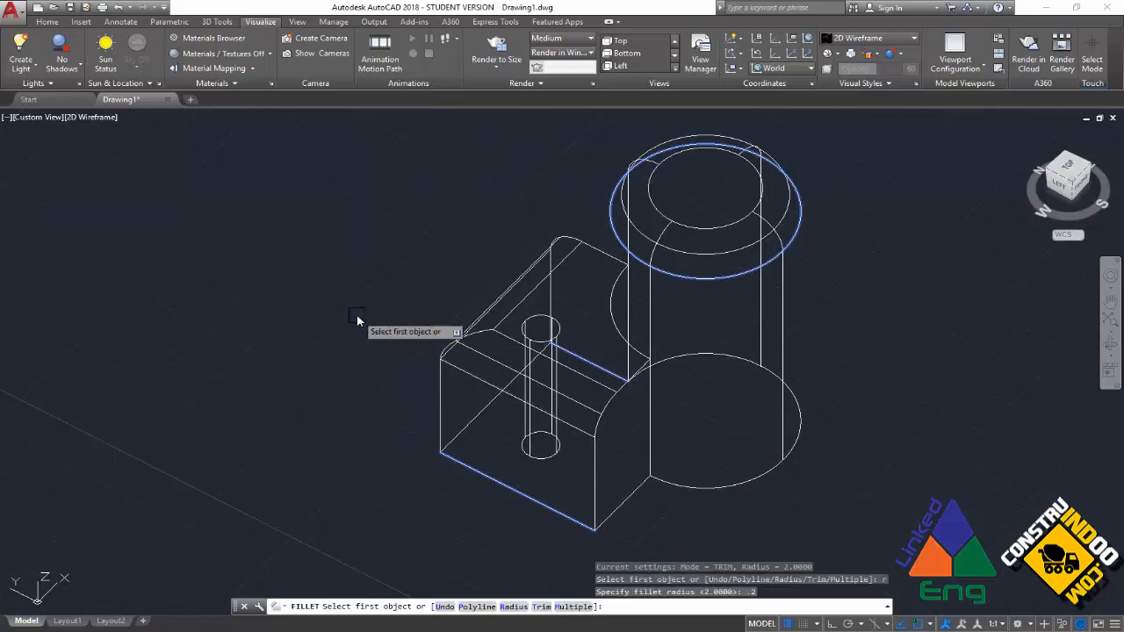
{"action": "left_click", "coordinate": [536, 322]}
{"action": "key", "text": "Return"}
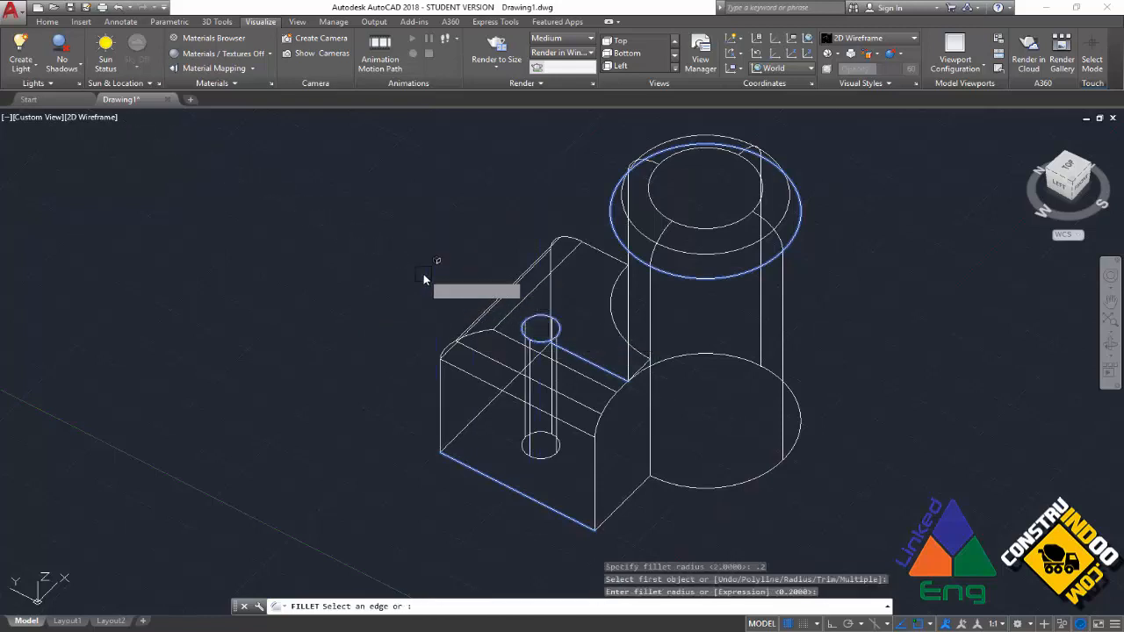
{"action": "key", "text": "Return"}
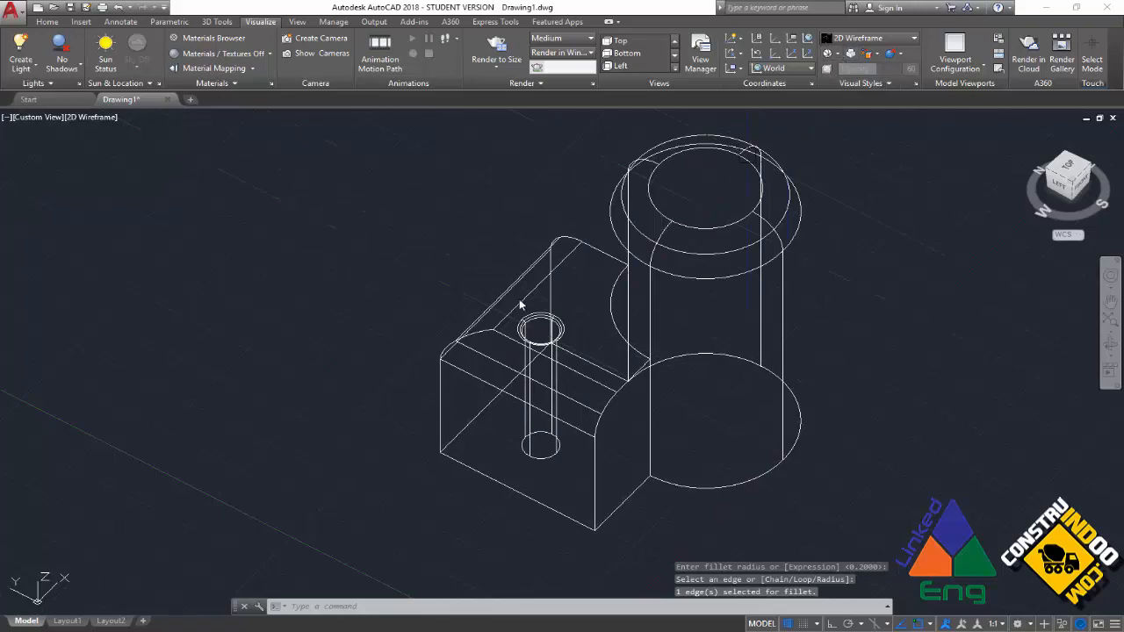
- Inspect the filleted solid from several angles in the Conceptual visual style and return to 2D Wireframe
{"action": "left_click", "coordinate": [854, 40]}
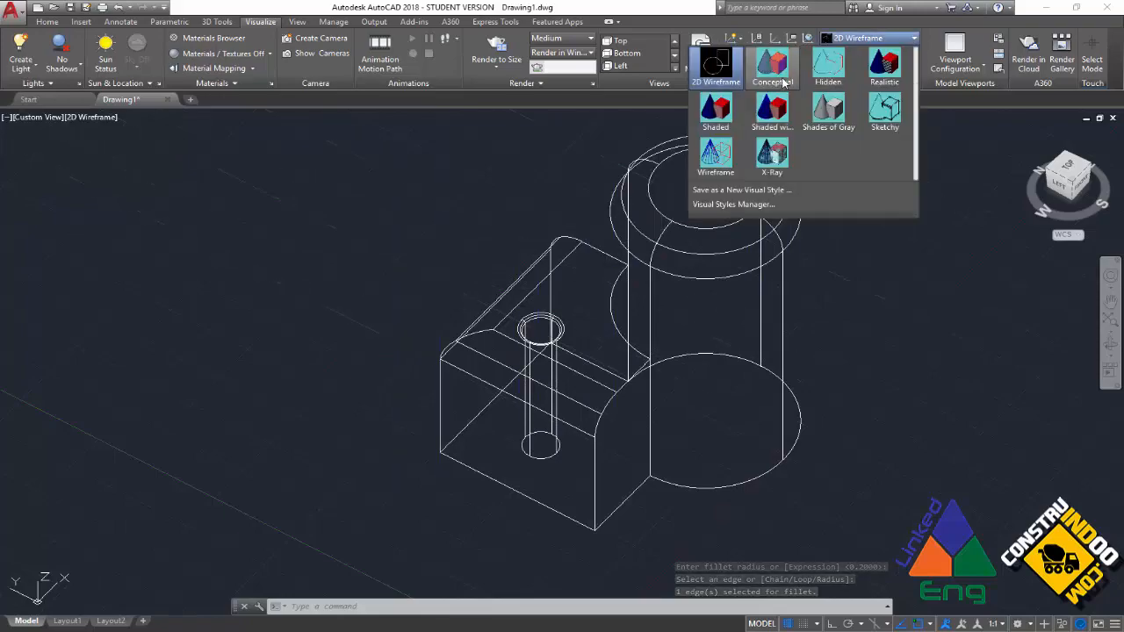
{"action": "left_click", "coordinate": [778, 58]}
{"action": "mouse_move", "coordinate": [462, 221]}
{"action": "middle_mouse_down", "text": "shift"}
{"action": "mouse_move", "coordinate": [409, 269]}
{"action": "mouse_move", "coordinate": [482, 296]}
{"action": "mouse_move", "coordinate": [471, 306]}
{"action": "mouse_move", "coordinate": [433, 252]}
{"action": "mouse_move", "coordinate": [466, 176]}
{"action": "middle_mouse_up", "text": "shift"}
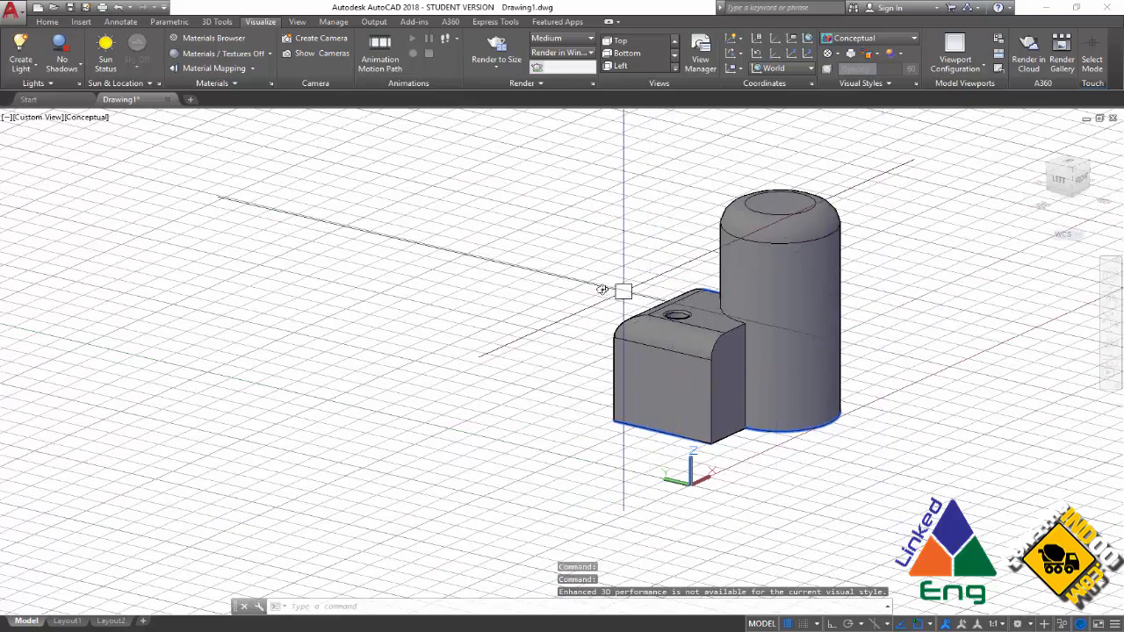
{"action": "middle_click_drag", "start_coordinate": [622, 289], "coordinate": [484, 310], "text": "shift"}
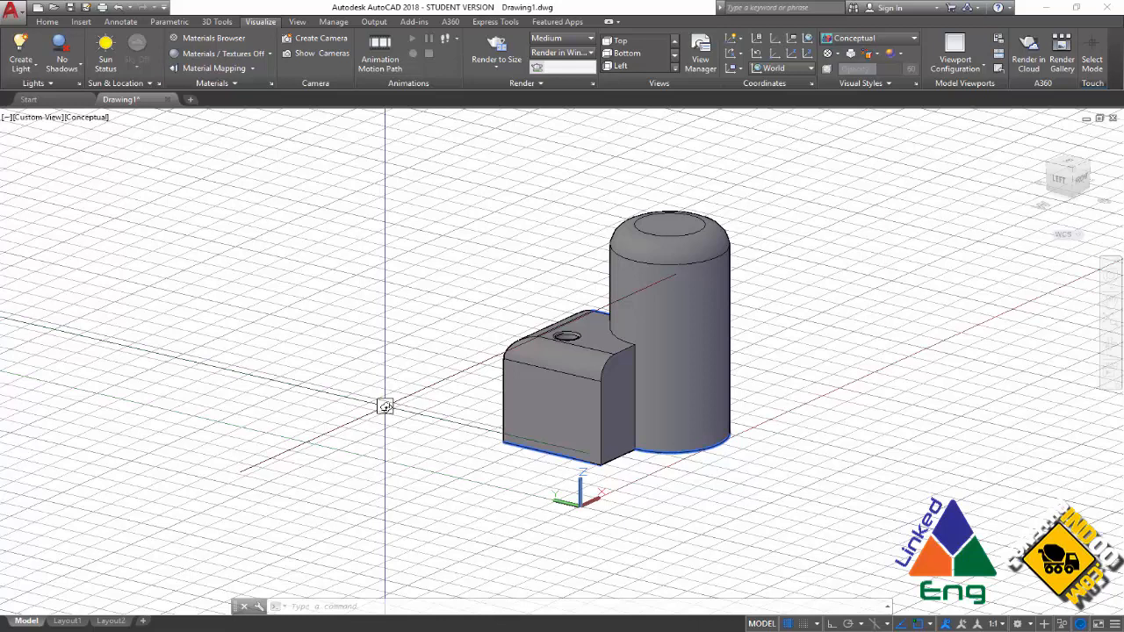
{"action": "left_click", "coordinate": [889, 40]}
{"action": "left_click", "coordinate": [722, 66]}
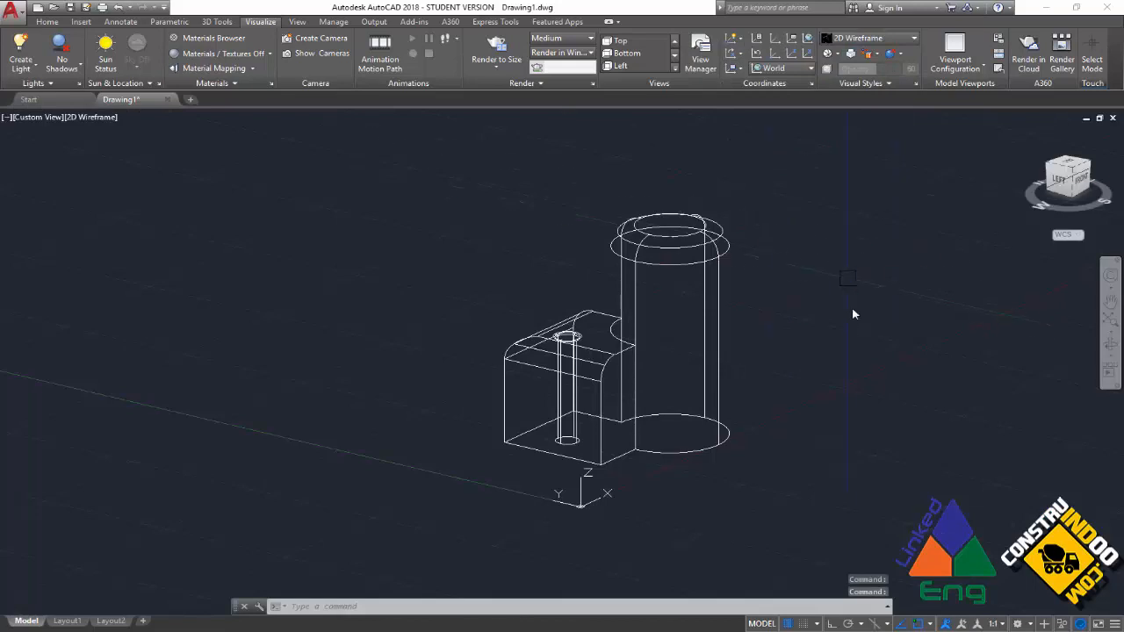
- Run MASSPROP on the filleted solid and read its volume in the expanded command history
{"action": "middle_click_drag", "start_coordinate": [839, 362], "coordinate": [788, 388], "text": "shift"}
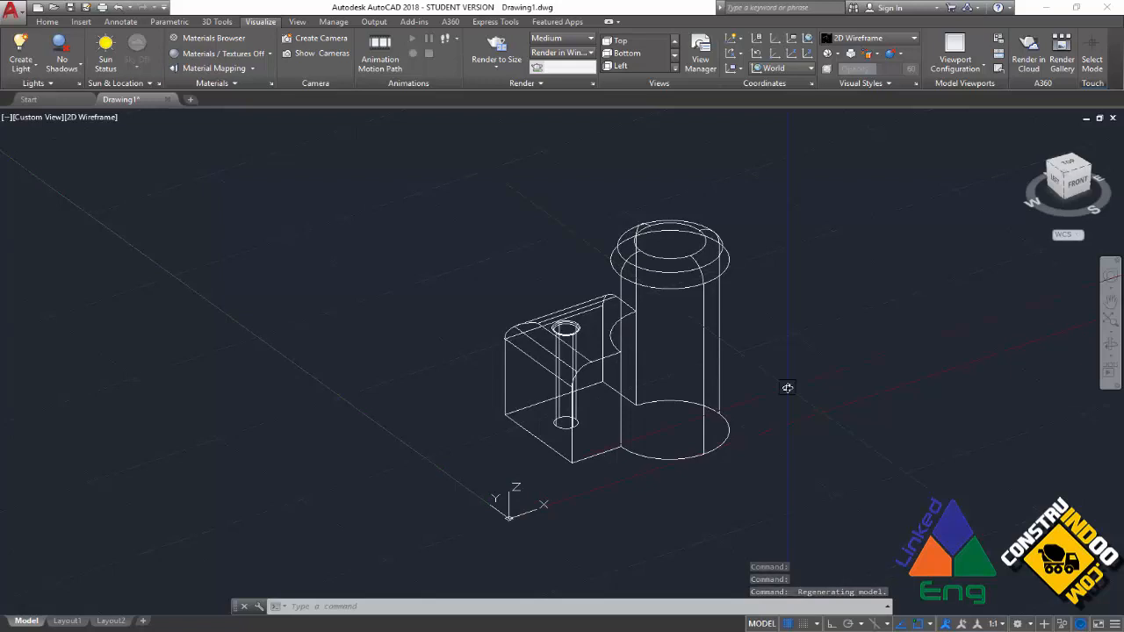
{"action": "middle_click_drag", "start_coordinate": [765, 387], "coordinate": [718, 421]}
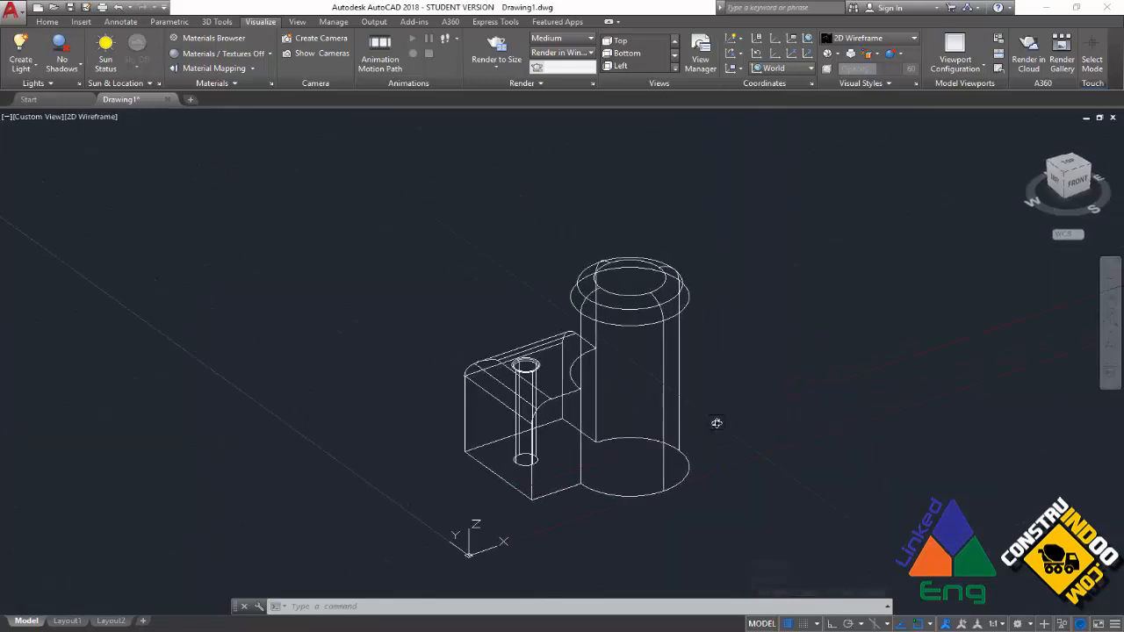
{"action": "type", "text": "MASSPROP"}
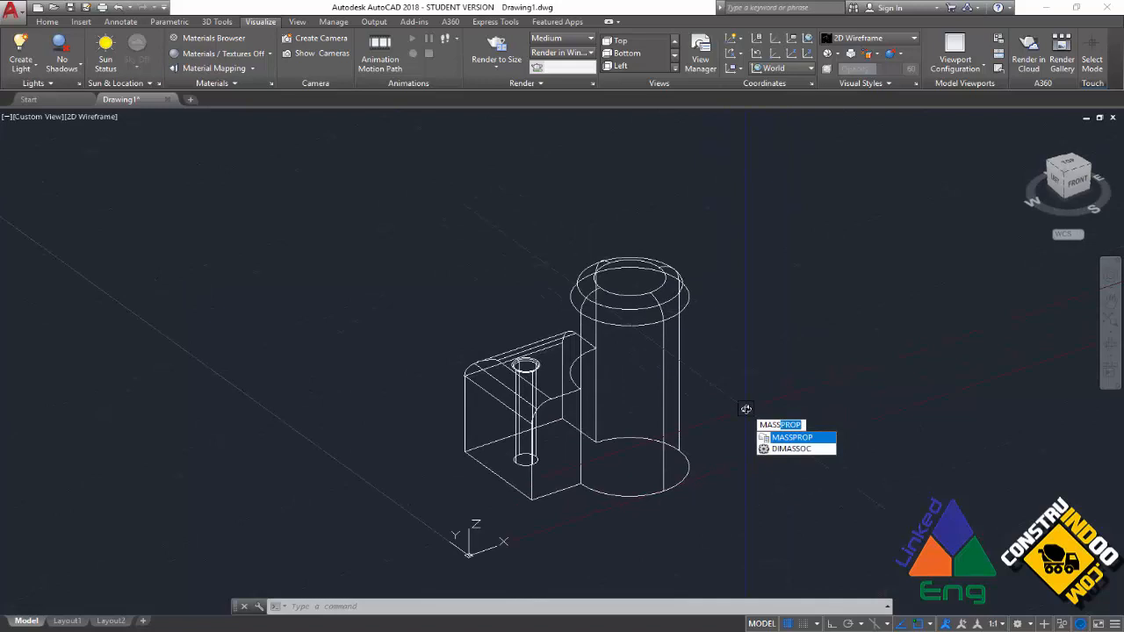
{"action": "key", "text": "Return"}
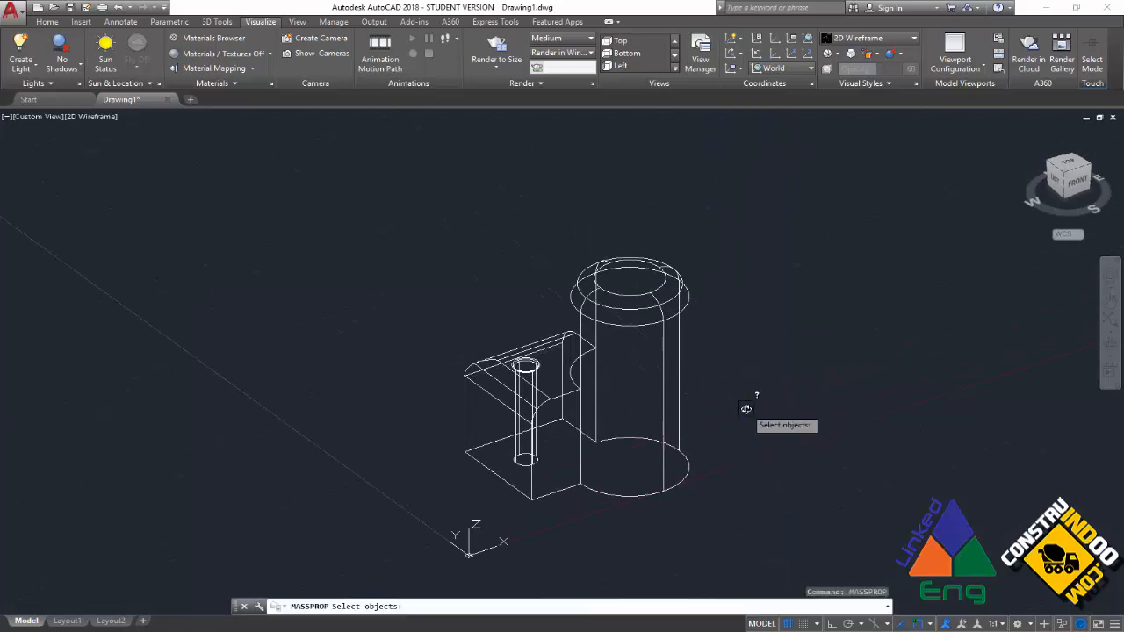
{"action": "left_click", "coordinate": [618, 305]}
{"action": "key", "text": "Return"}
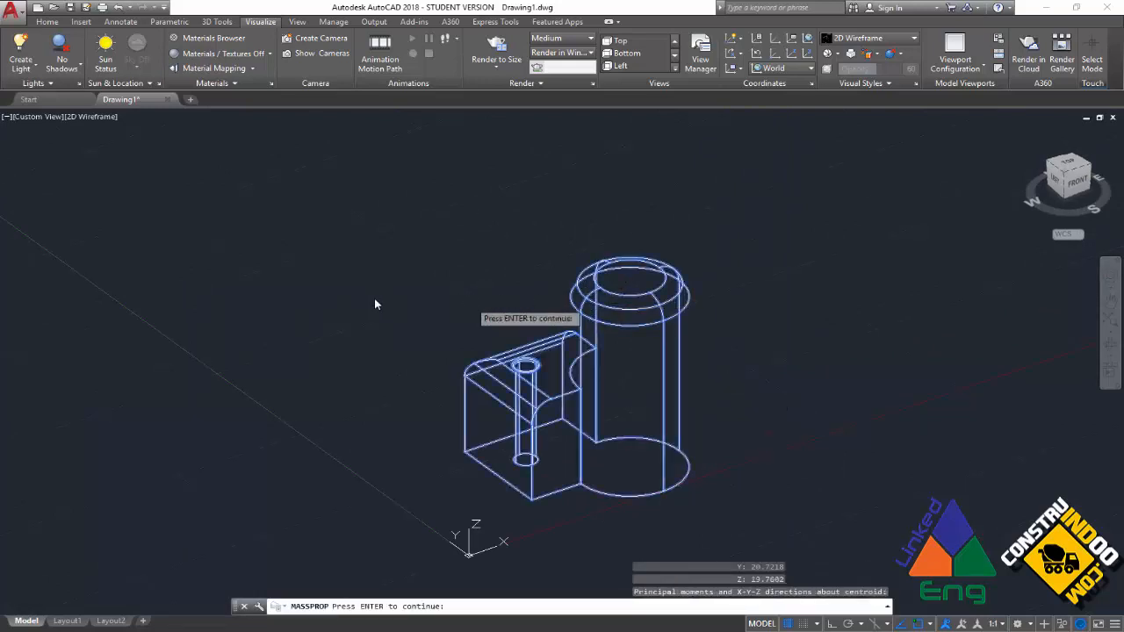
{"action": "key", "text": "F2"}
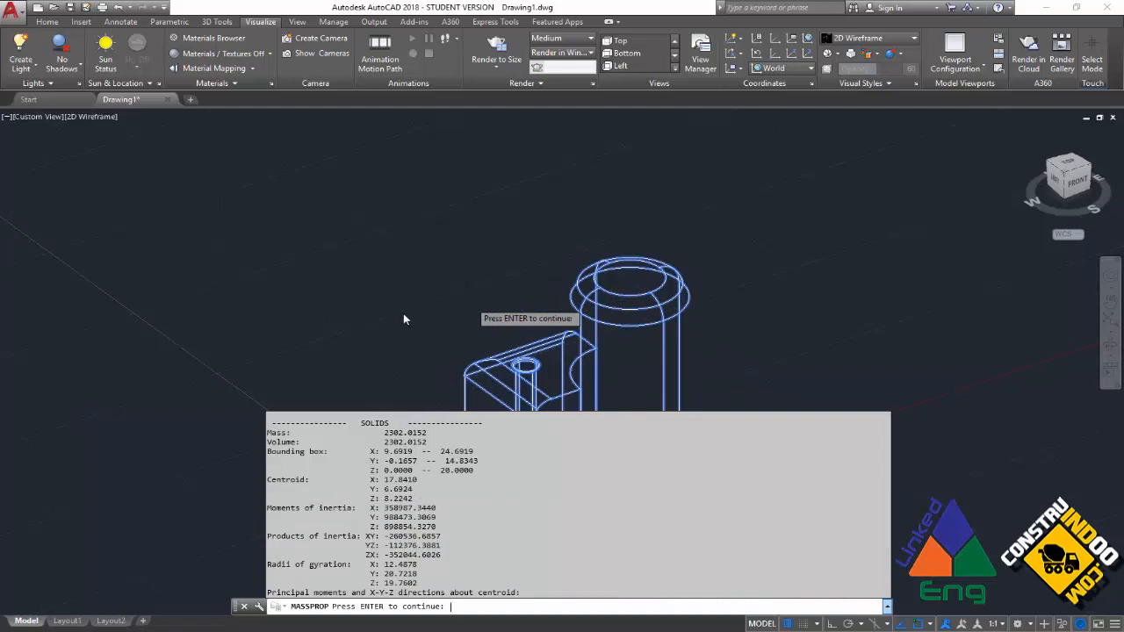
{"action": "key", "text": "F2"}
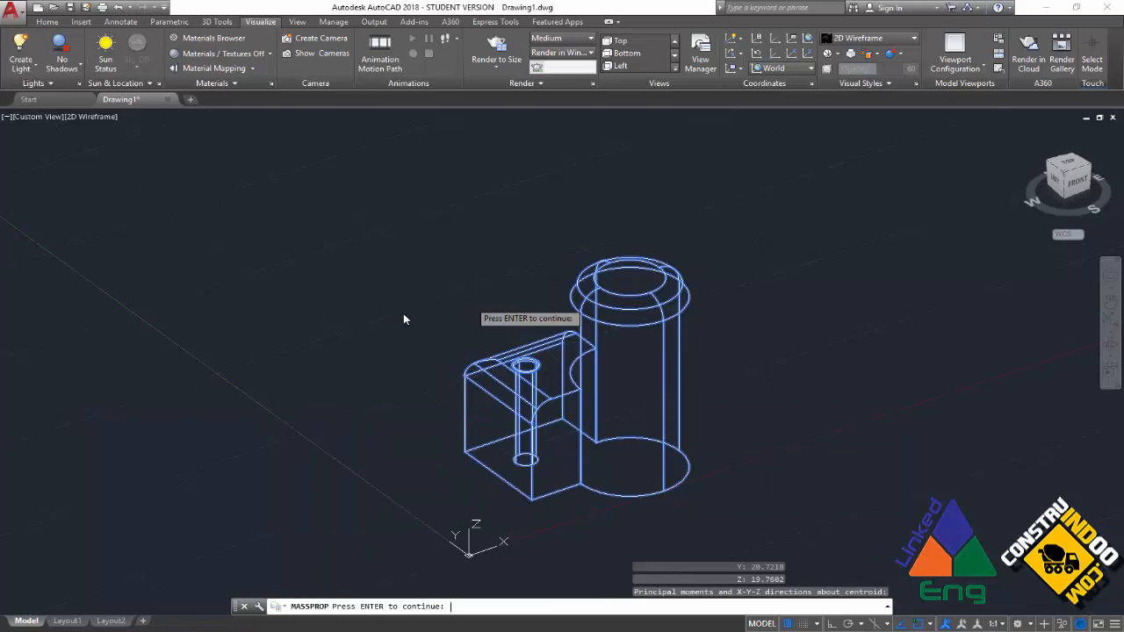